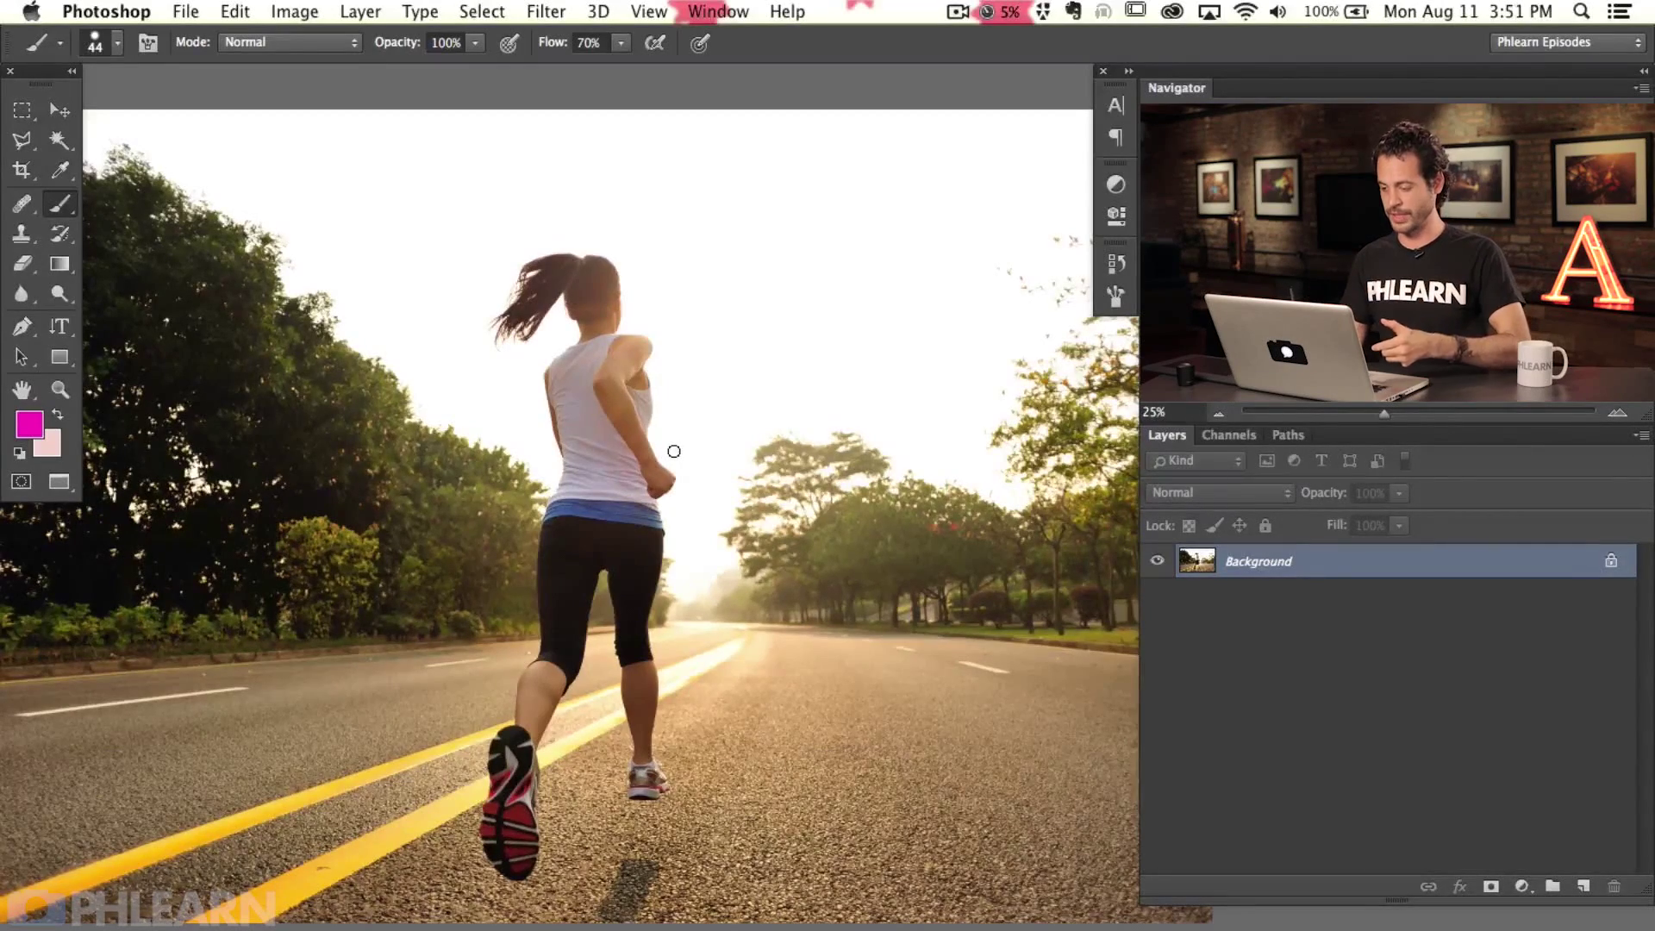
Create a new layer, try magenta brush marks around the bright area beside the runner and undo them.
key(super+shift+alt+n)
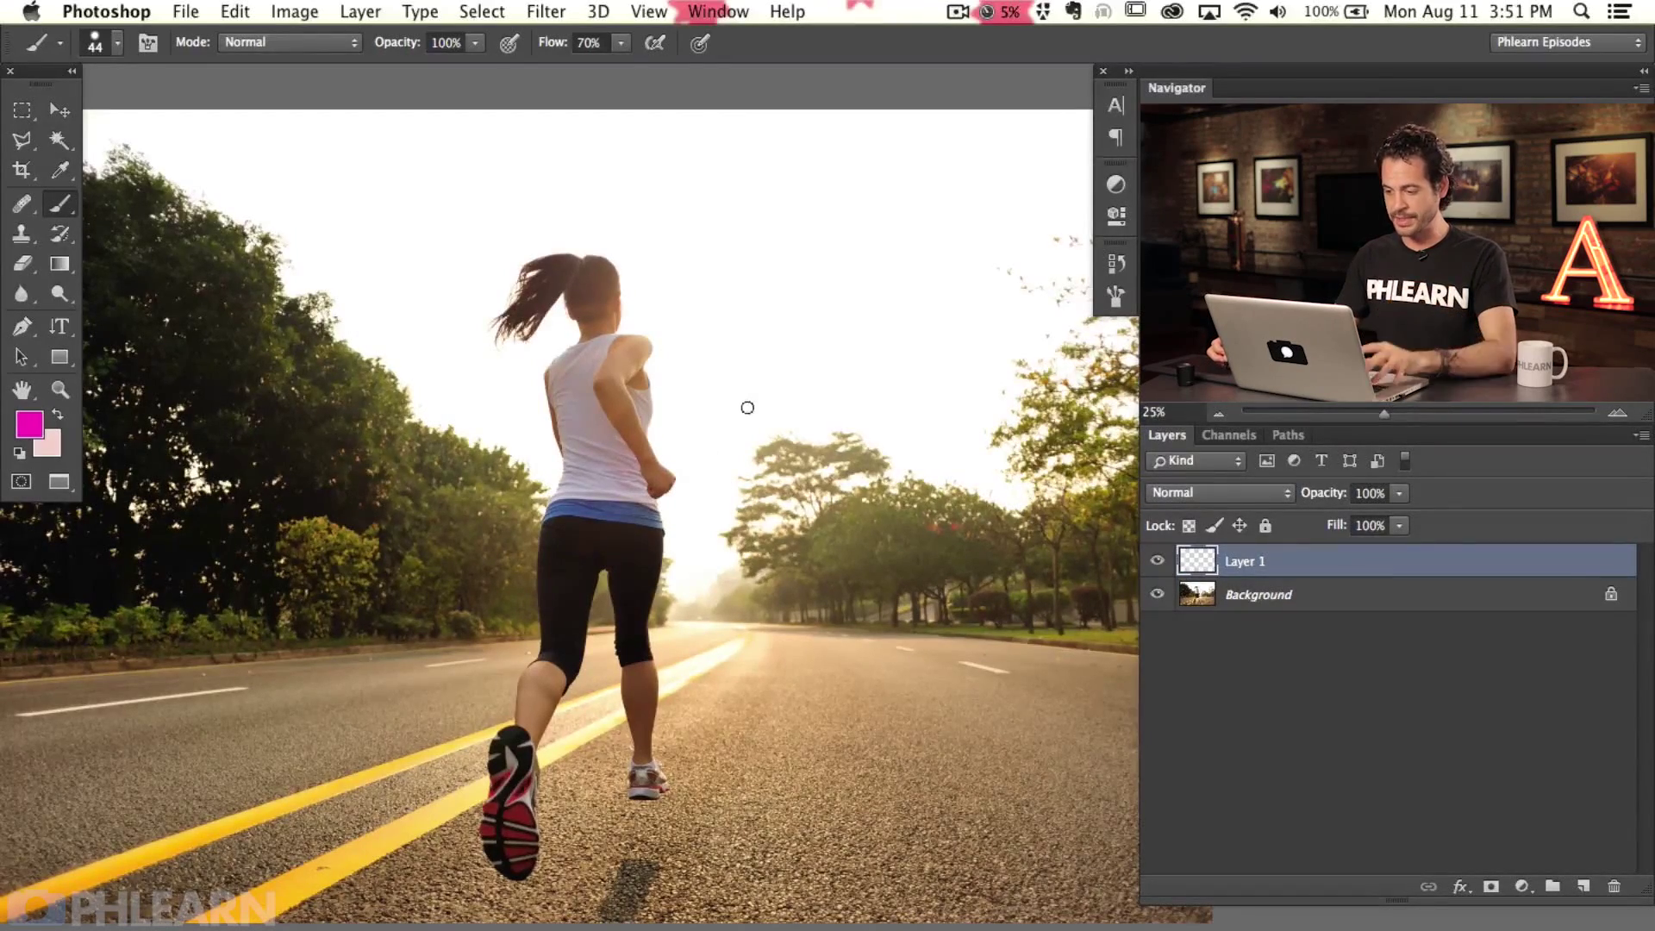
drag(702, 542, 726, 518)
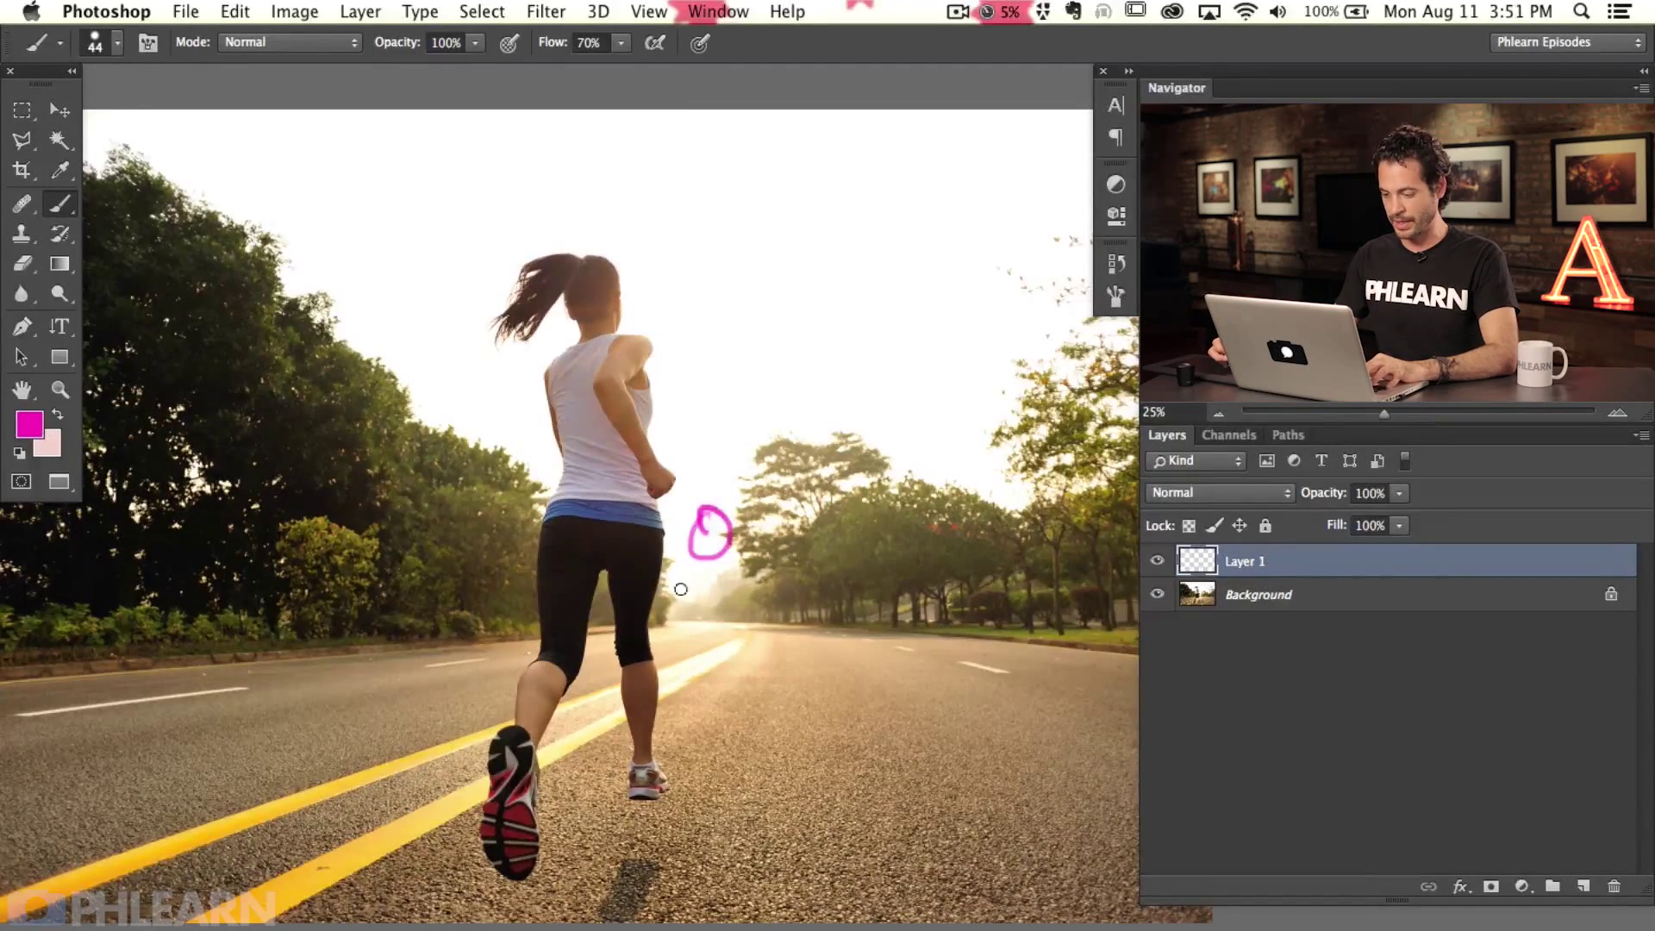
drag(628, 920, 594, 862)
key(super+alt+z)
key(super+alt+z)
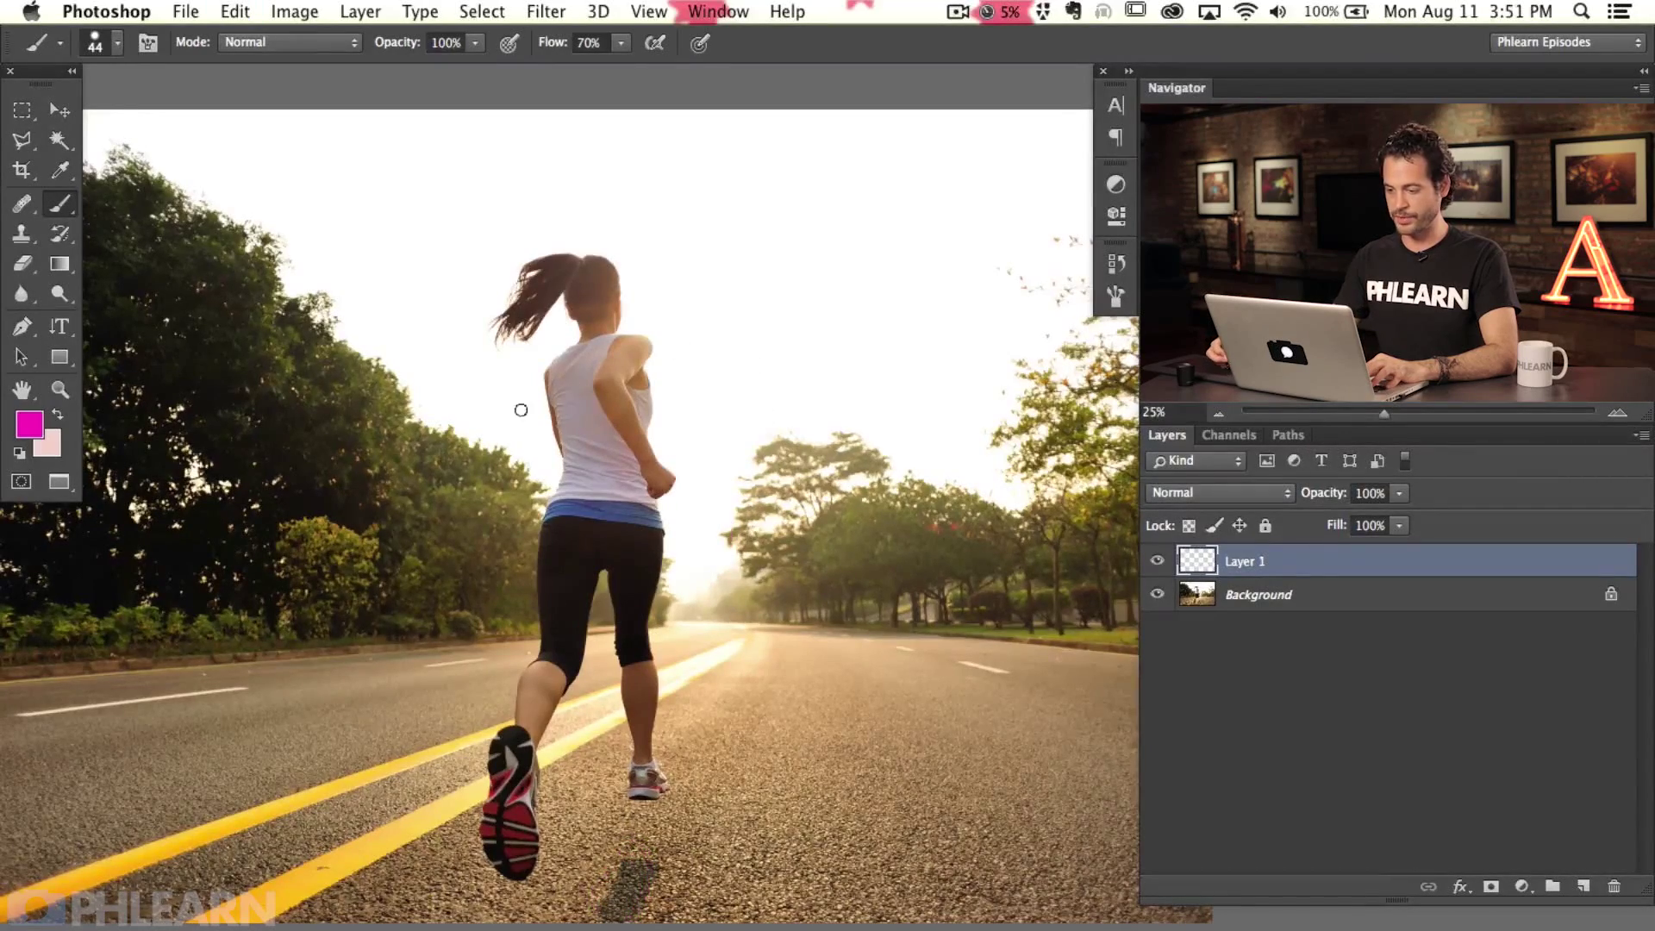
Sketch a magenta camera, a stick figure and a radiating sun in a row across the sky.
scroll(681, 392, right, 5)
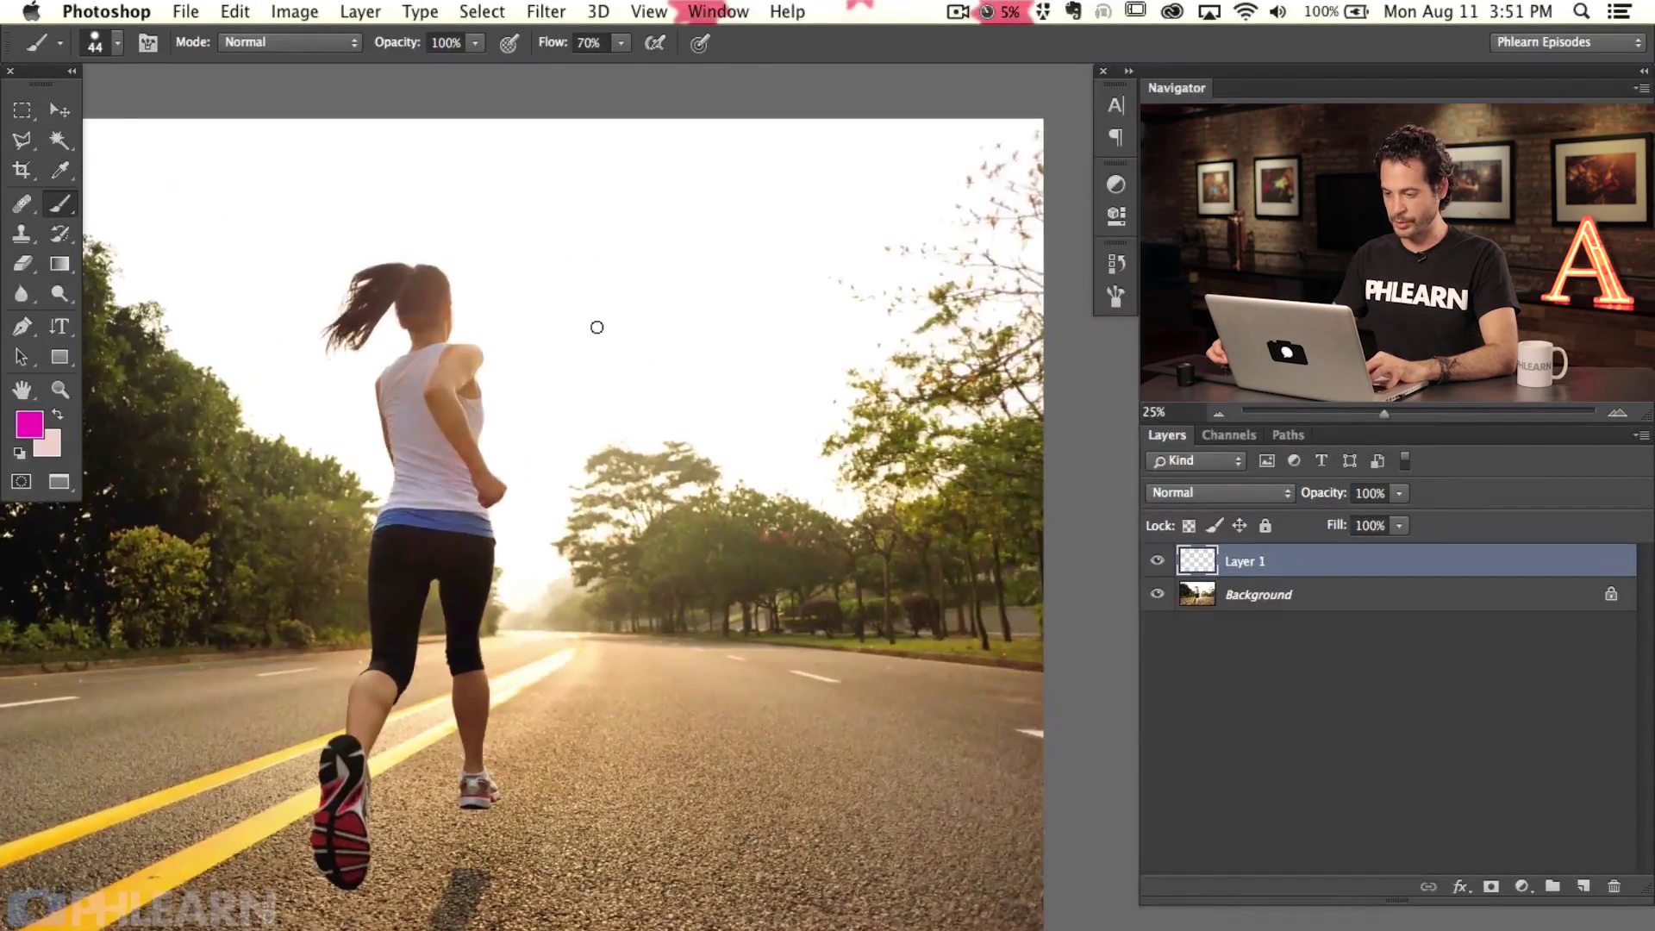
mouse_move(600, 322)
mouse_down()
mouse_move(597, 360)
mouse_move(622, 357)
mouse_move(628, 325)
mouse_move(604, 323)
mouse_move(637, 326)
mouse_move(656, 347)
mouse_up()
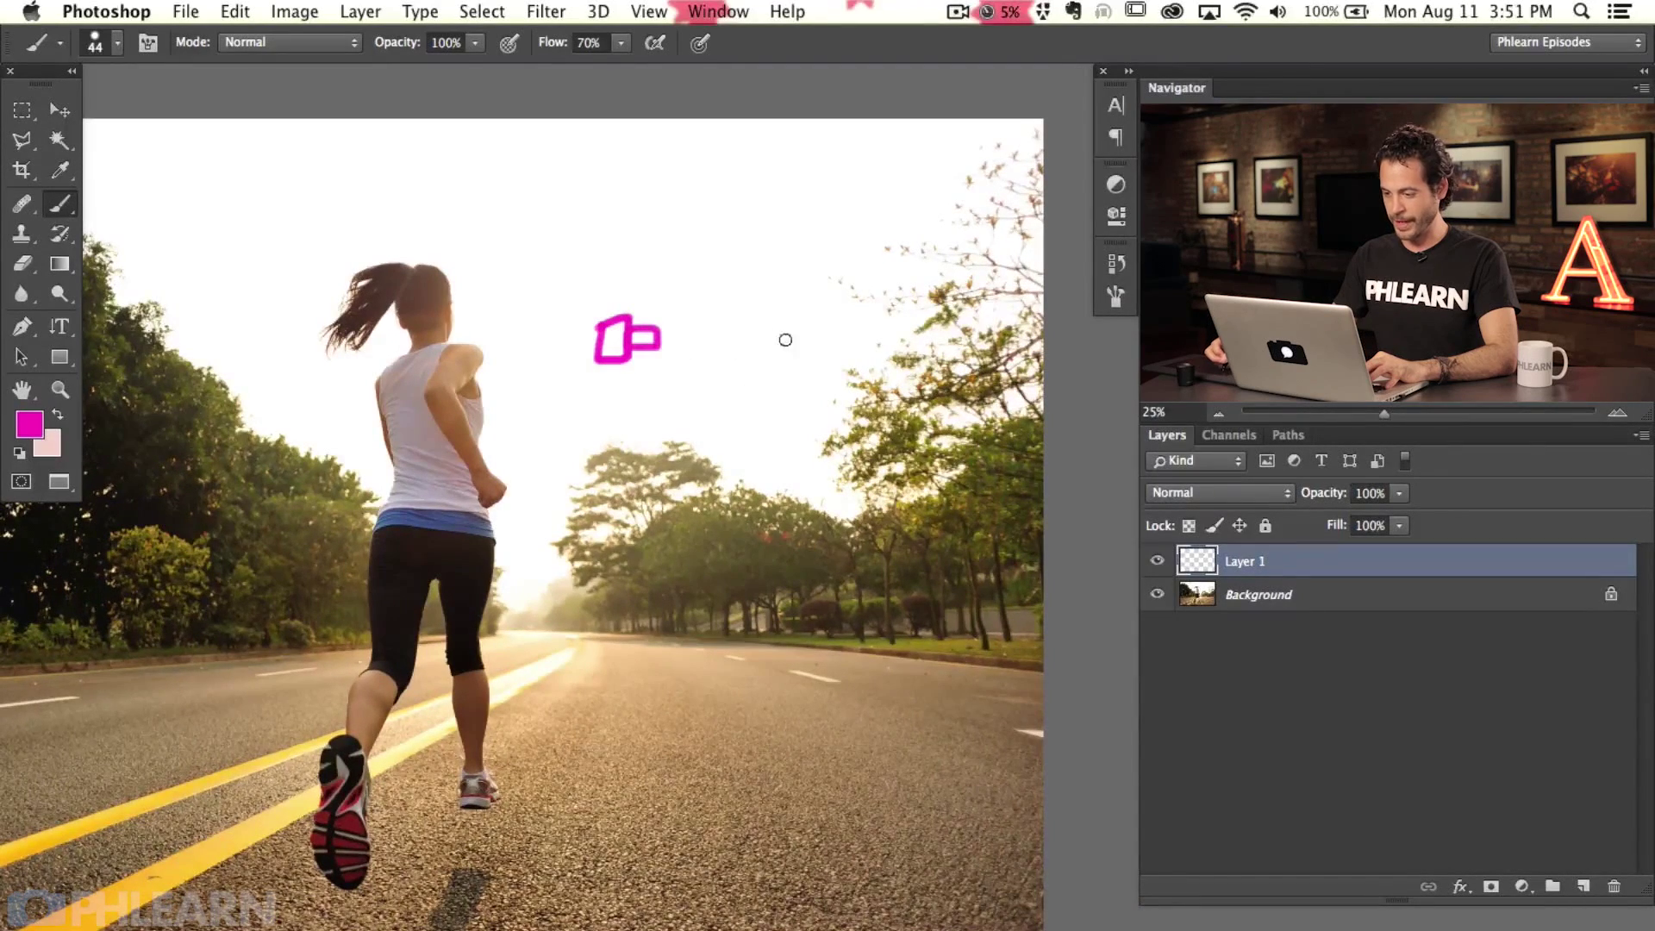
mouse_move(788, 308)
mouse_down()
mouse_move(800, 292)
mouse_move(790, 380)
mouse_move(823, 393)
mouse_up()
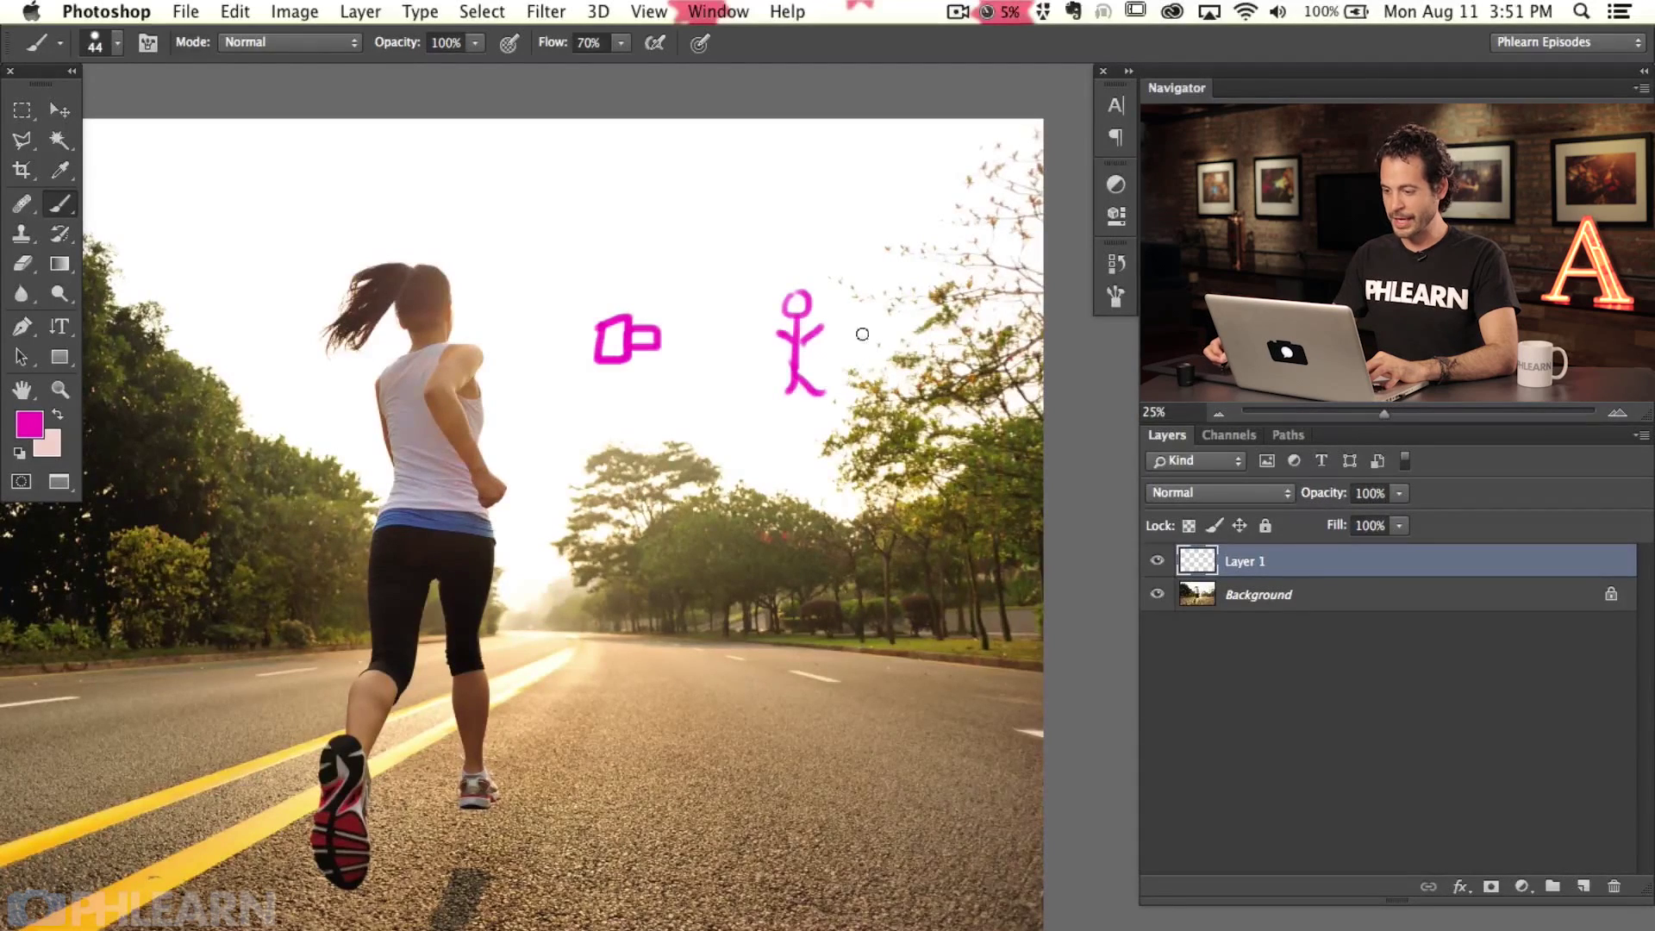
mouse_move(958, 294)
mouse_down()
mouse_move(978, 286)
mouse_move(948, 257)
mouse_move(910, 318)
mouse_move(956, 372)
mouse_up()
drag(991, 324, 1006, 322)
mouse_move(996, 263)
mouse_down()
mouse_move(1014, 253)
mouse_move(913, 260)
mouse_up()
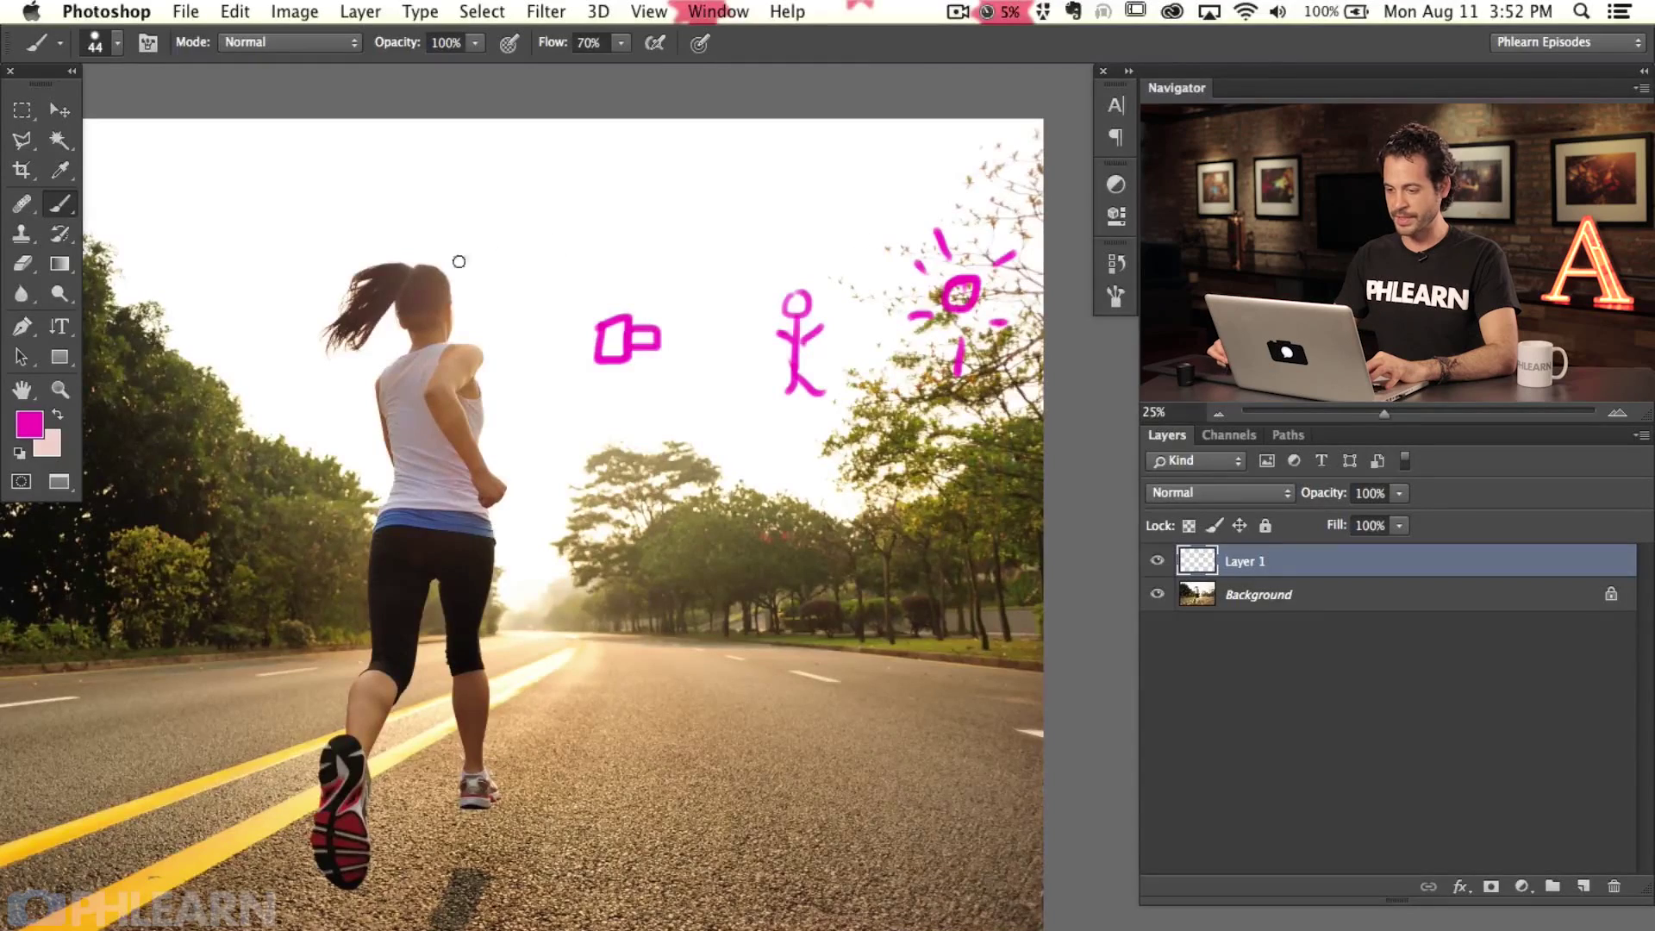
Draw a radiating magenta sun over the runner's head with a line from it to the stick figure.
mouse_move(403, 261)
mouse_down()
mouse_move(398, 246)
mouse_move(455, 207)
mouse_up()
mouse_move(448, 289)
mouse_down()
mouse_move(472, 293)
mouse_move(411, 359)
mouse_up()
drag(372, 288, 341, 307)
drag(347, 223, 317, 228)
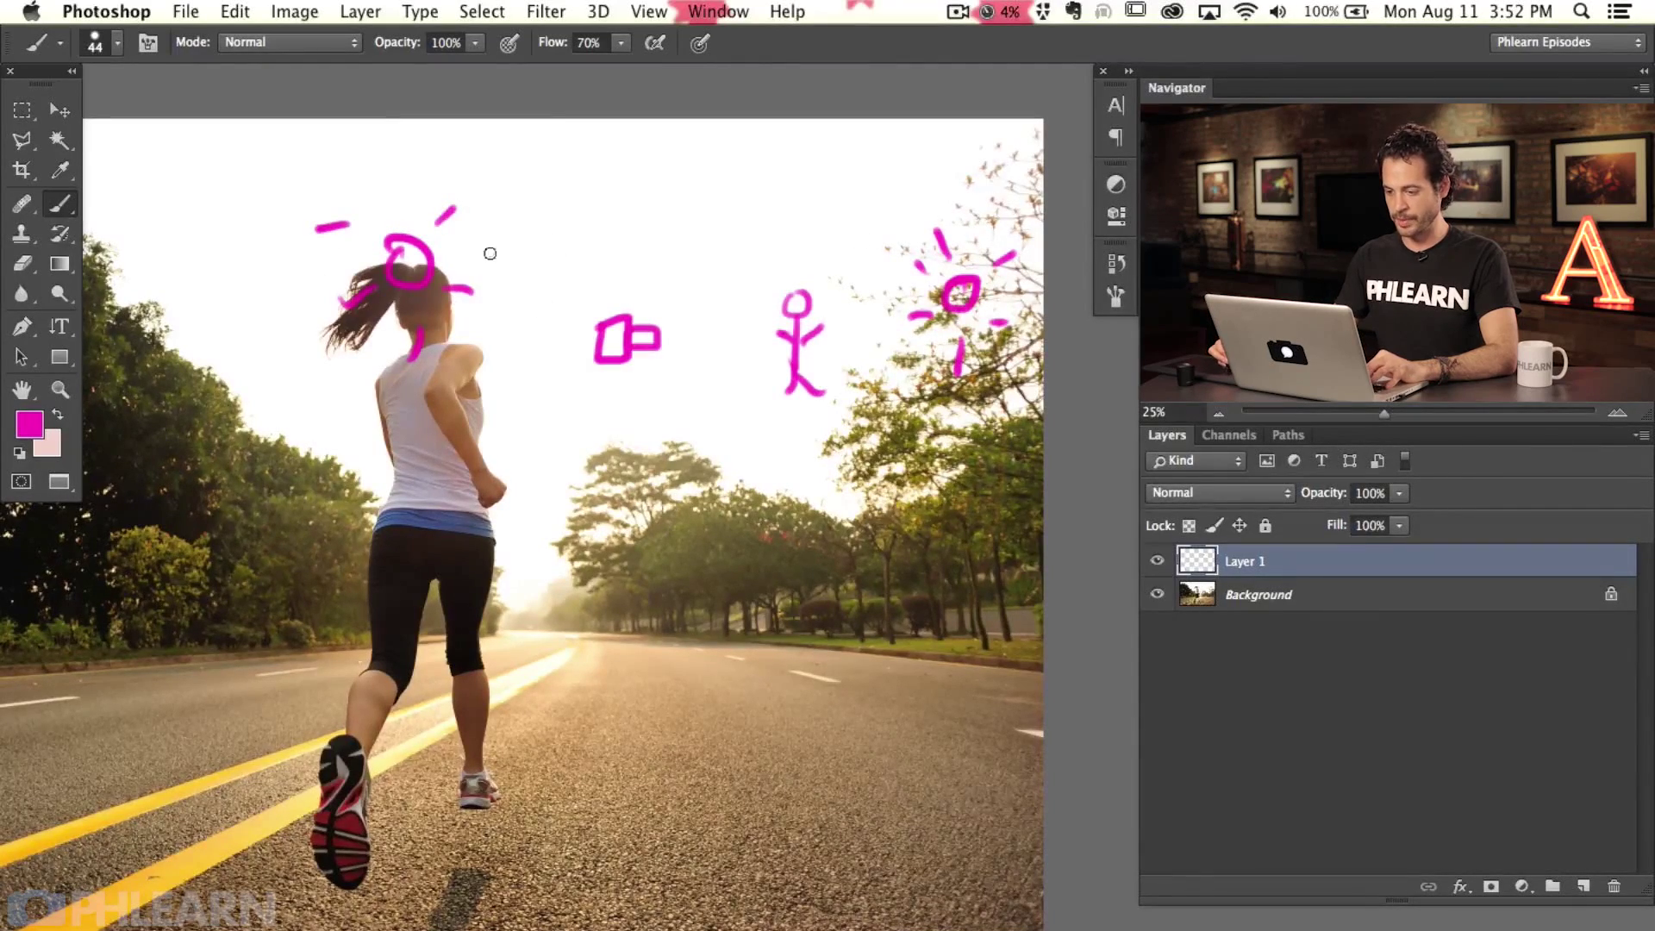
drag(479, 250, 775, 305)
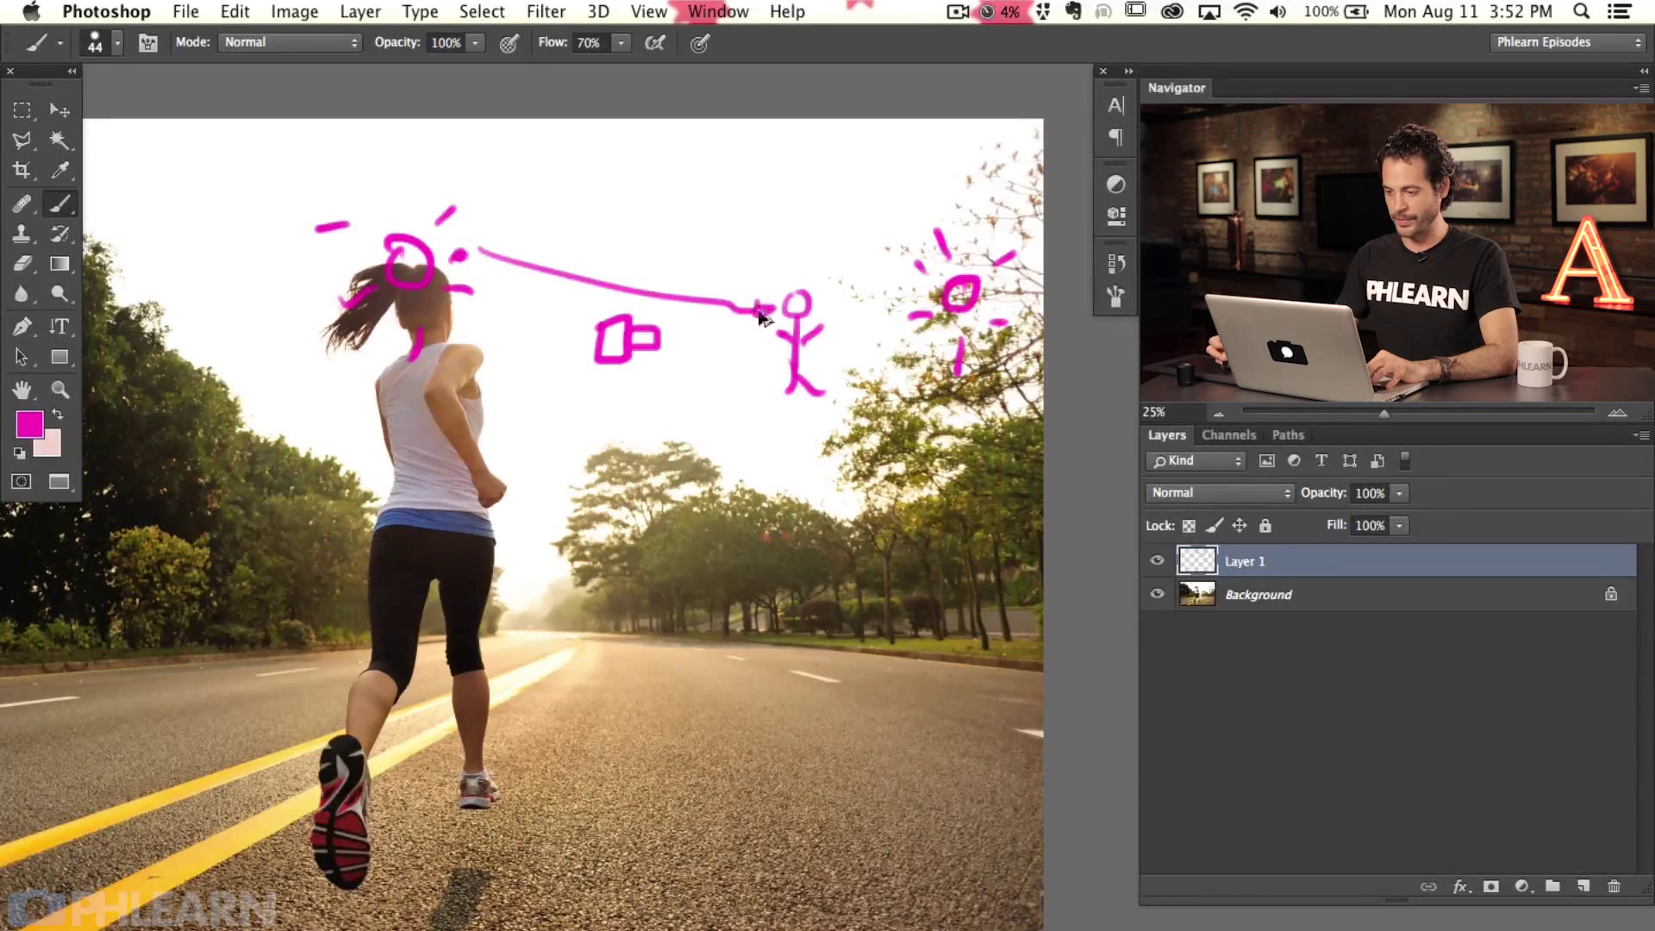
Undo the sun over the runner's head and the line to the stick figure.
key(super+alt+z)
key(super+alt+z)
key(super+alt+z)
key(super+alt+z)
key(super+alt+z)
key(super+alt+z)
key(super+alt+z)
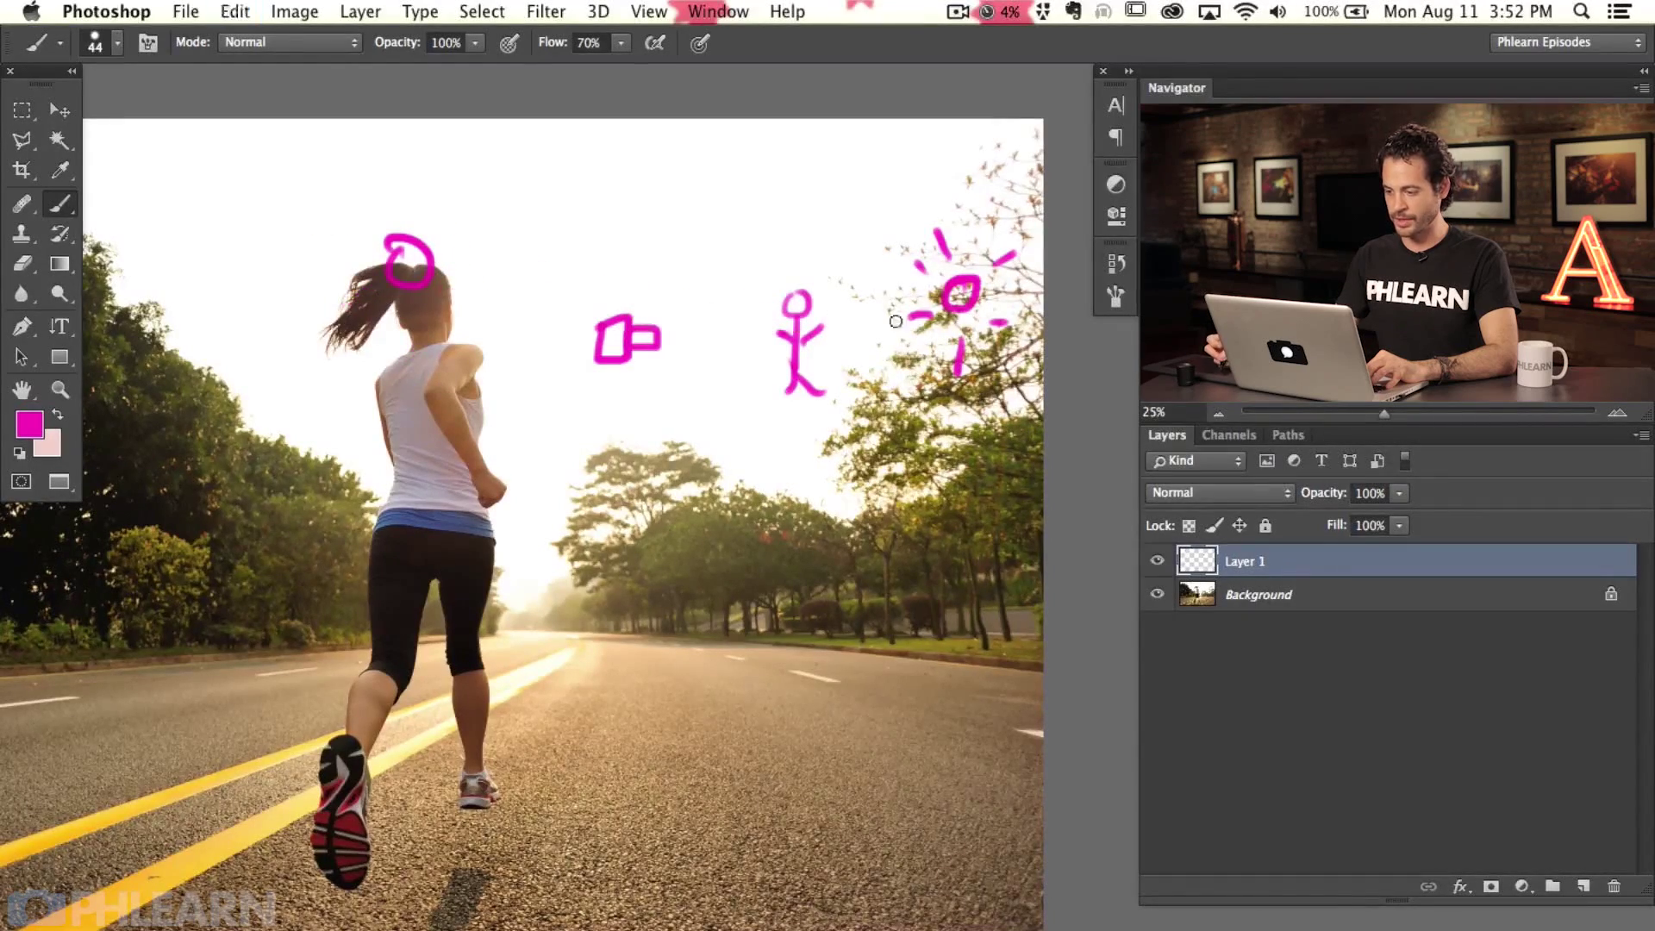
key(super+alt+z)
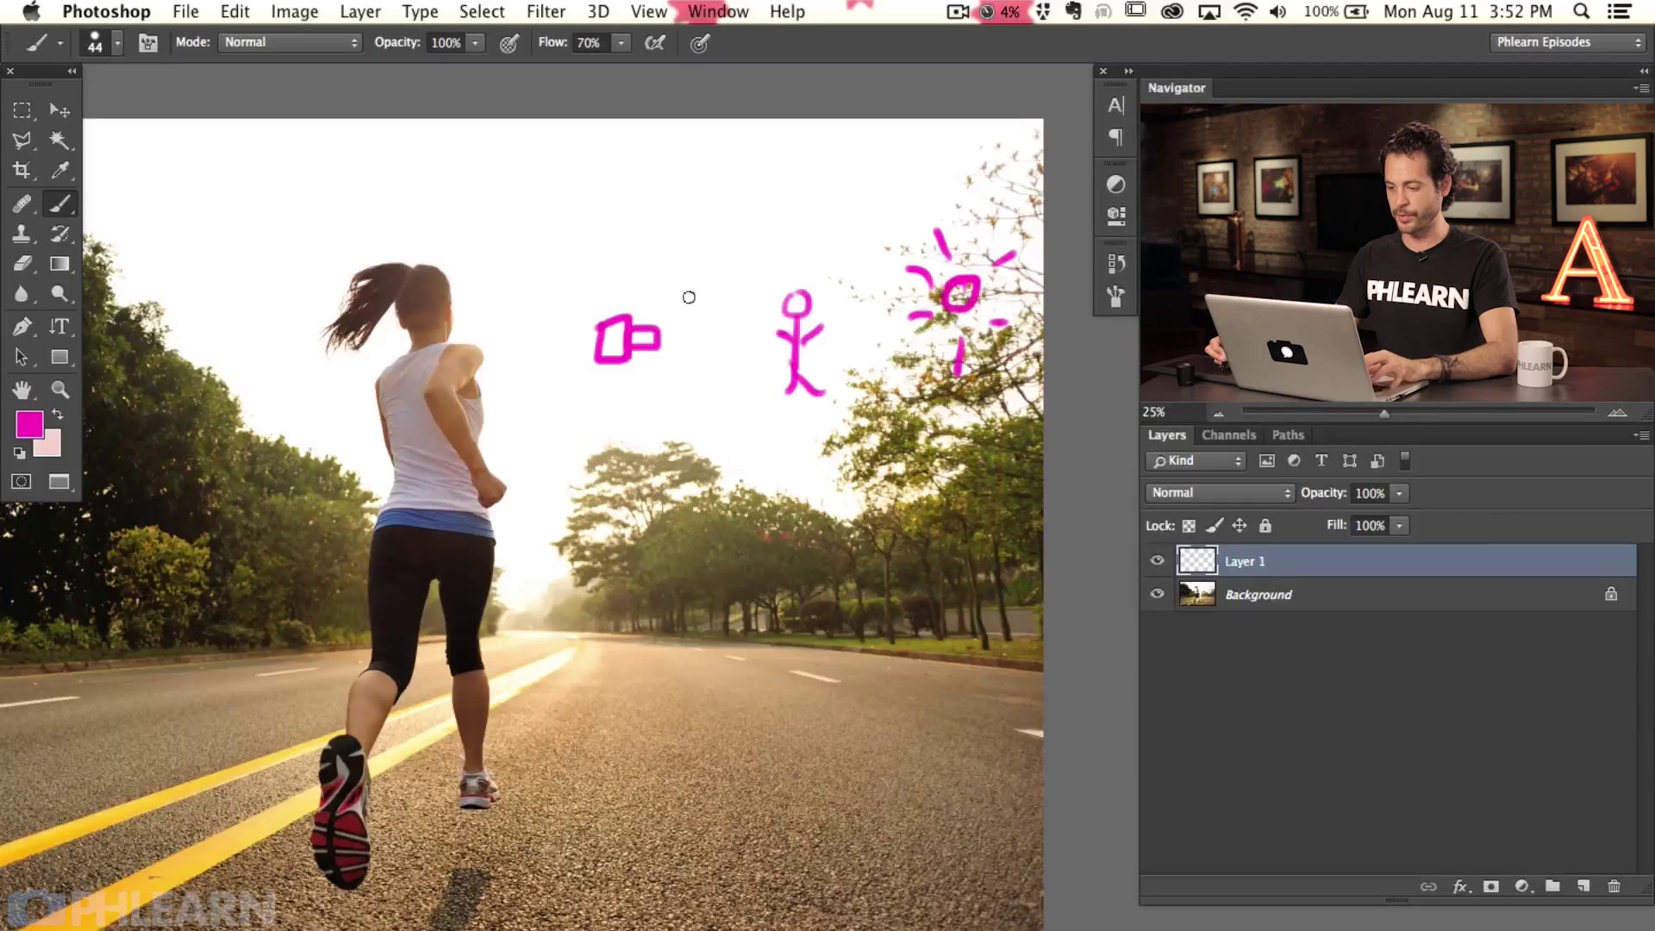
Try a downward magenta arrow beside the runner and extra strokes in the upper sky, and undo them.
scroll(642, 522, left, 5)
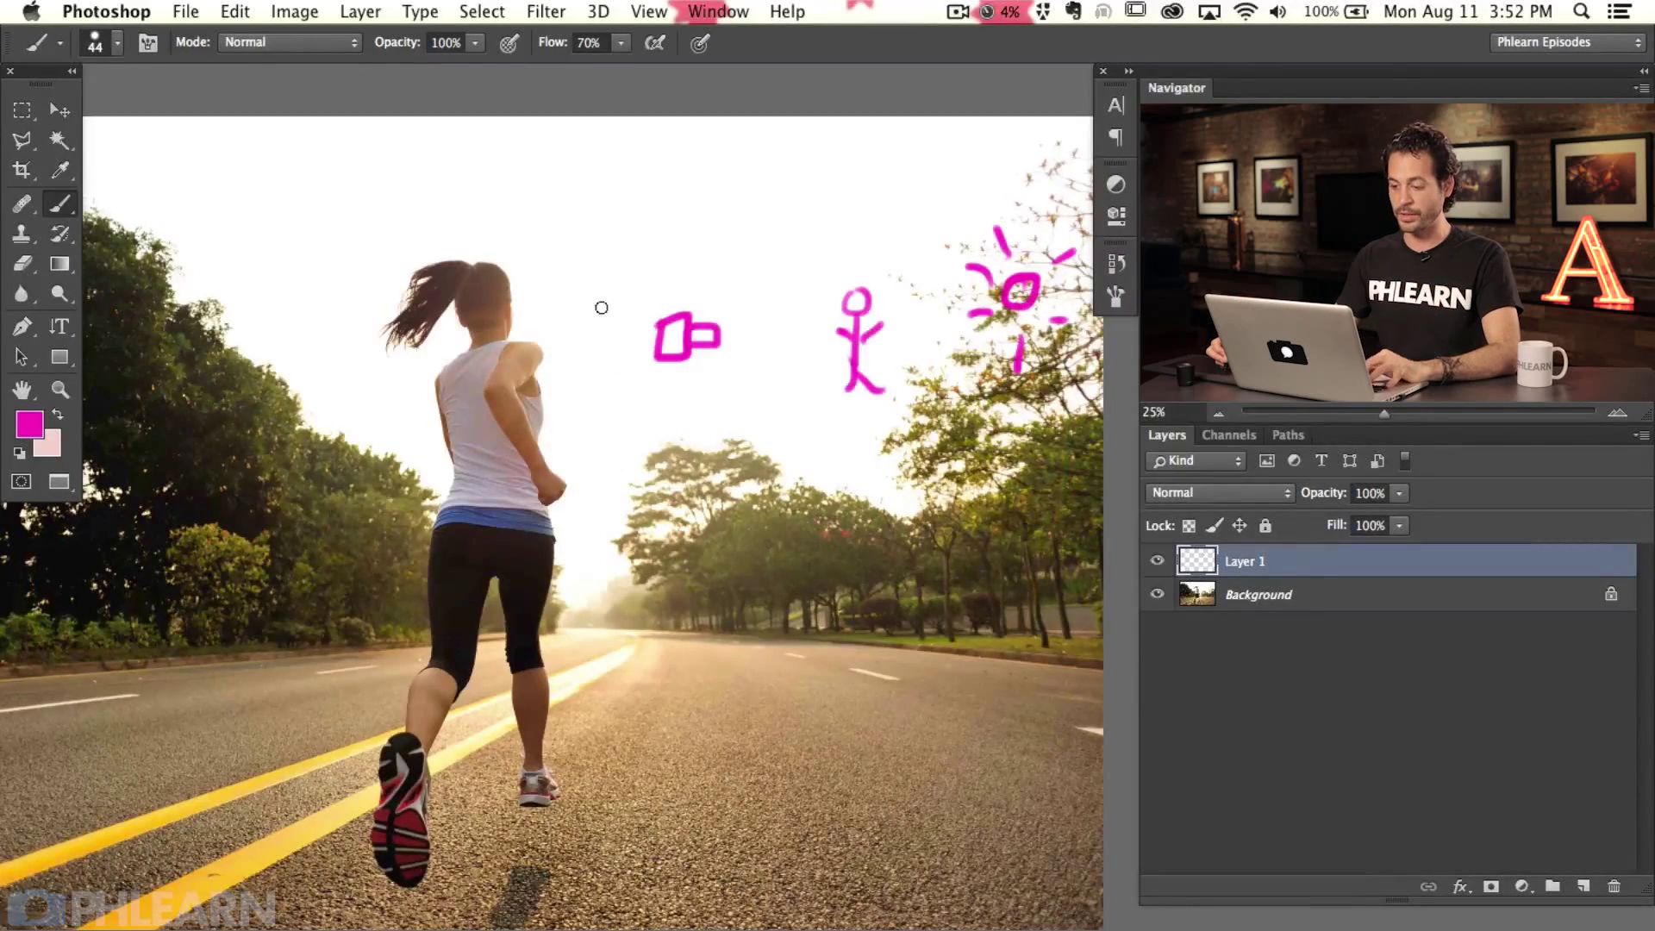
mouse_move(587, 268)
mouse_down()
mouse_move(609, 498)
mouse_move(638, 470)
mouse_up()
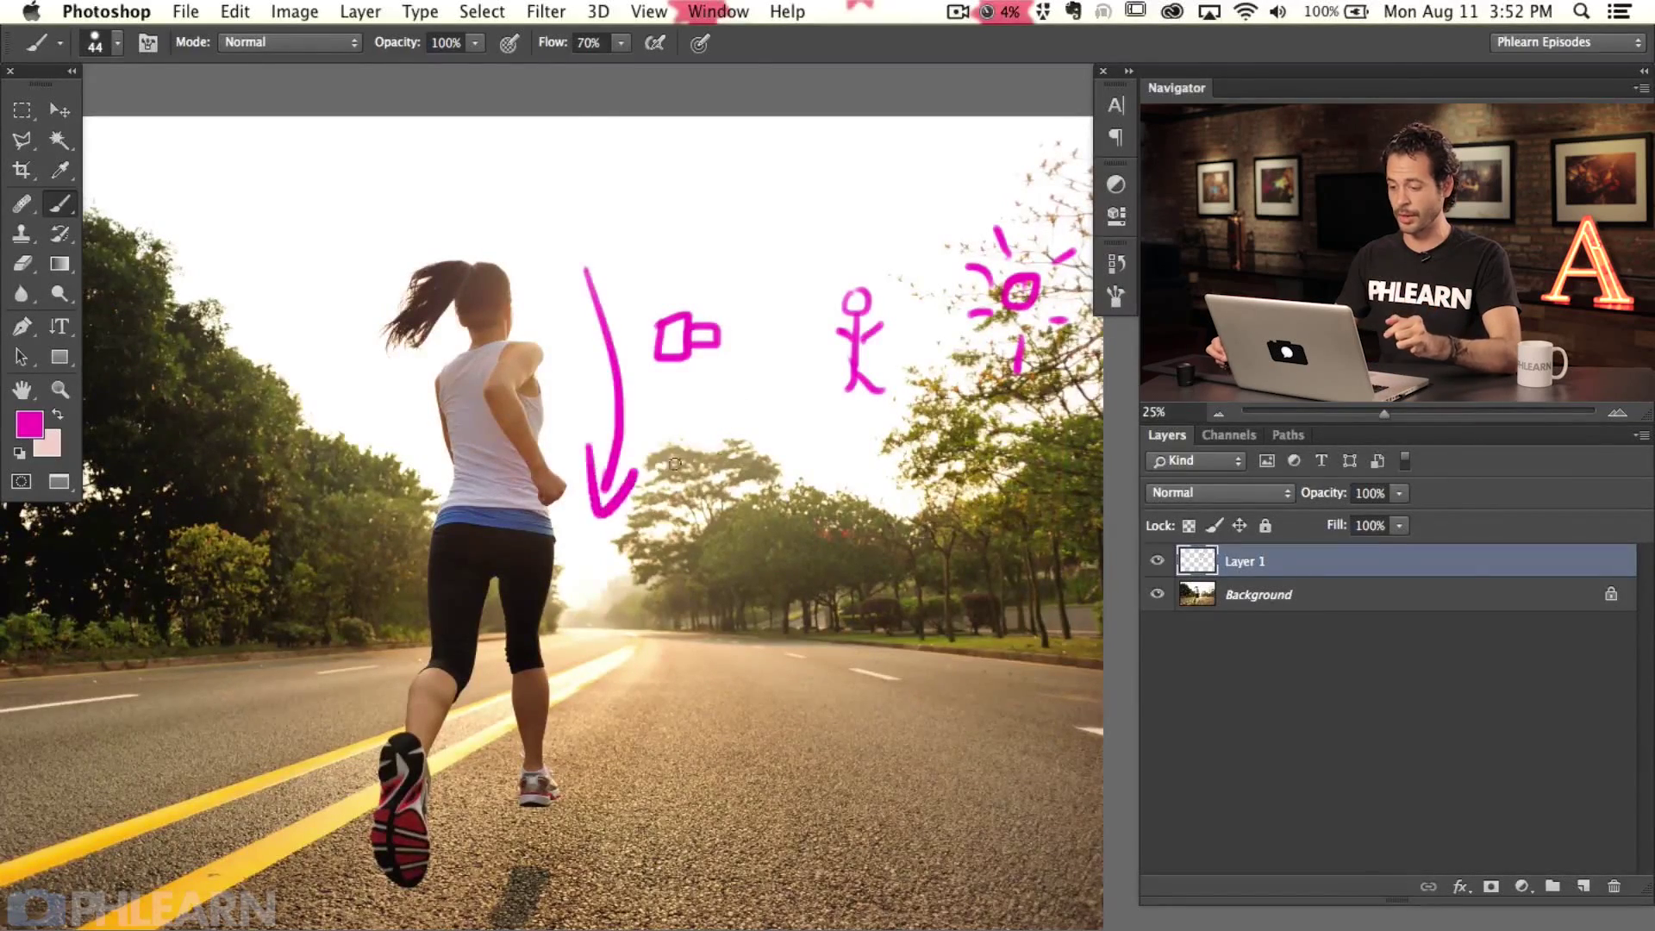
key(super+alt+z)
key(super+alt+z)
mouse_move(667, 198)
mouse_down()
mouse_move(670, 143)
mouse_move(690, 145)
mouse_up()
drag(683, 159, 706, 175)
key(super+alt+z)
key(super+alt+z)
key(super+alt+z)
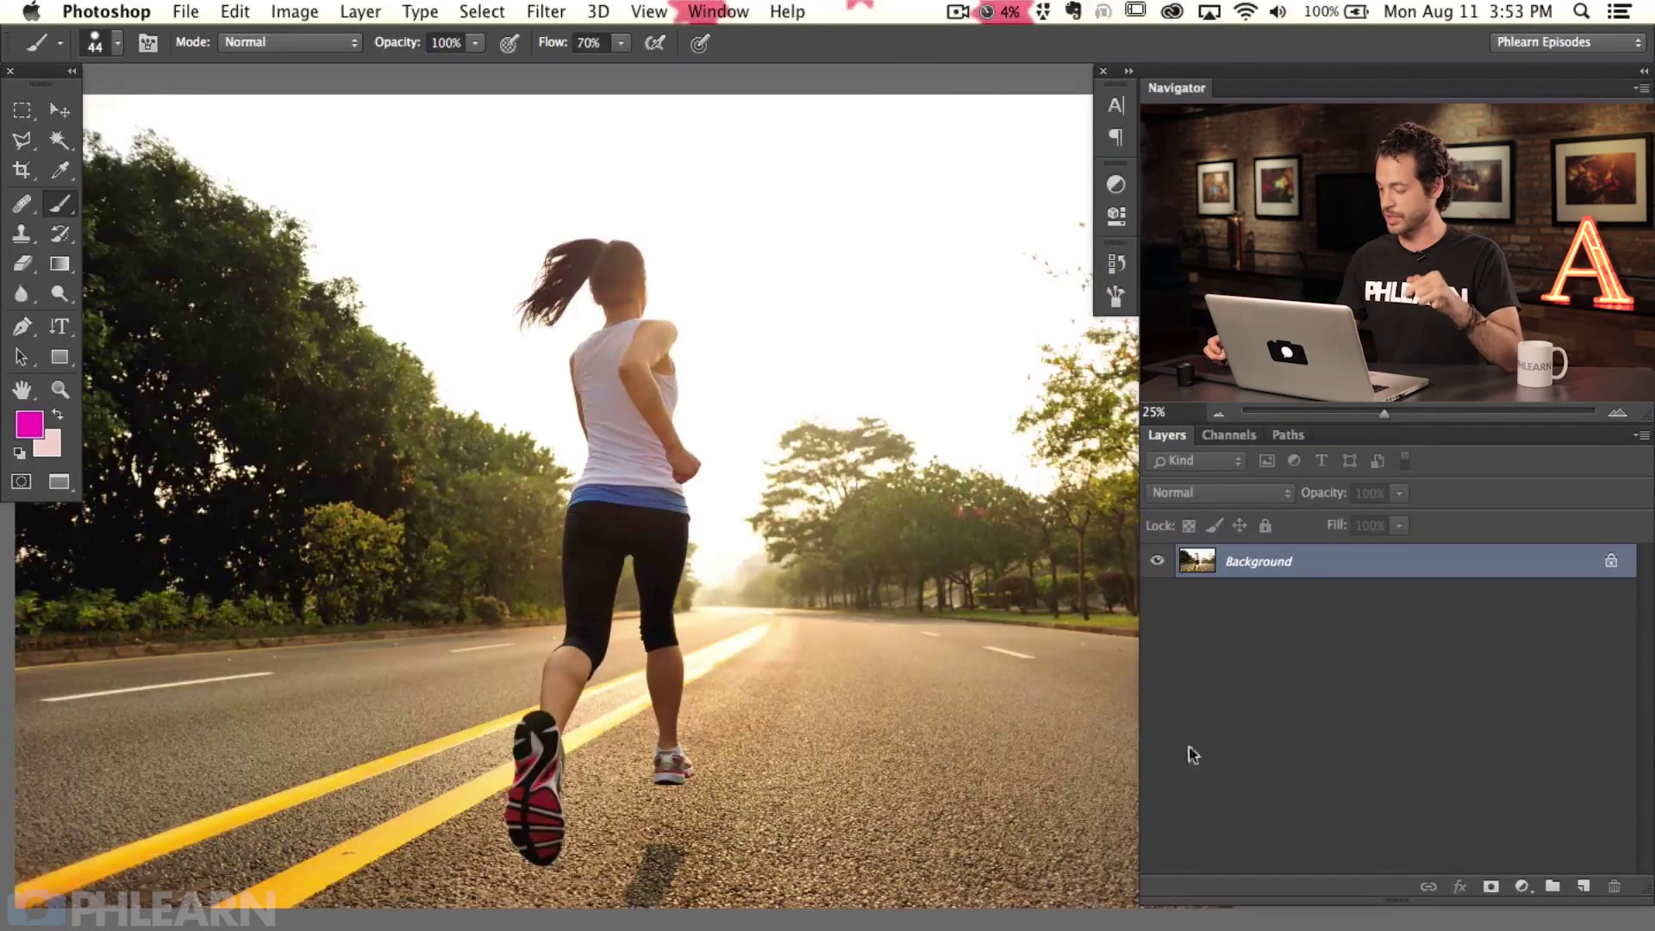
Add a Levels adjustment layer above the Background, keeping both the input and output levels at 0 and 255.
click(1522, 887)
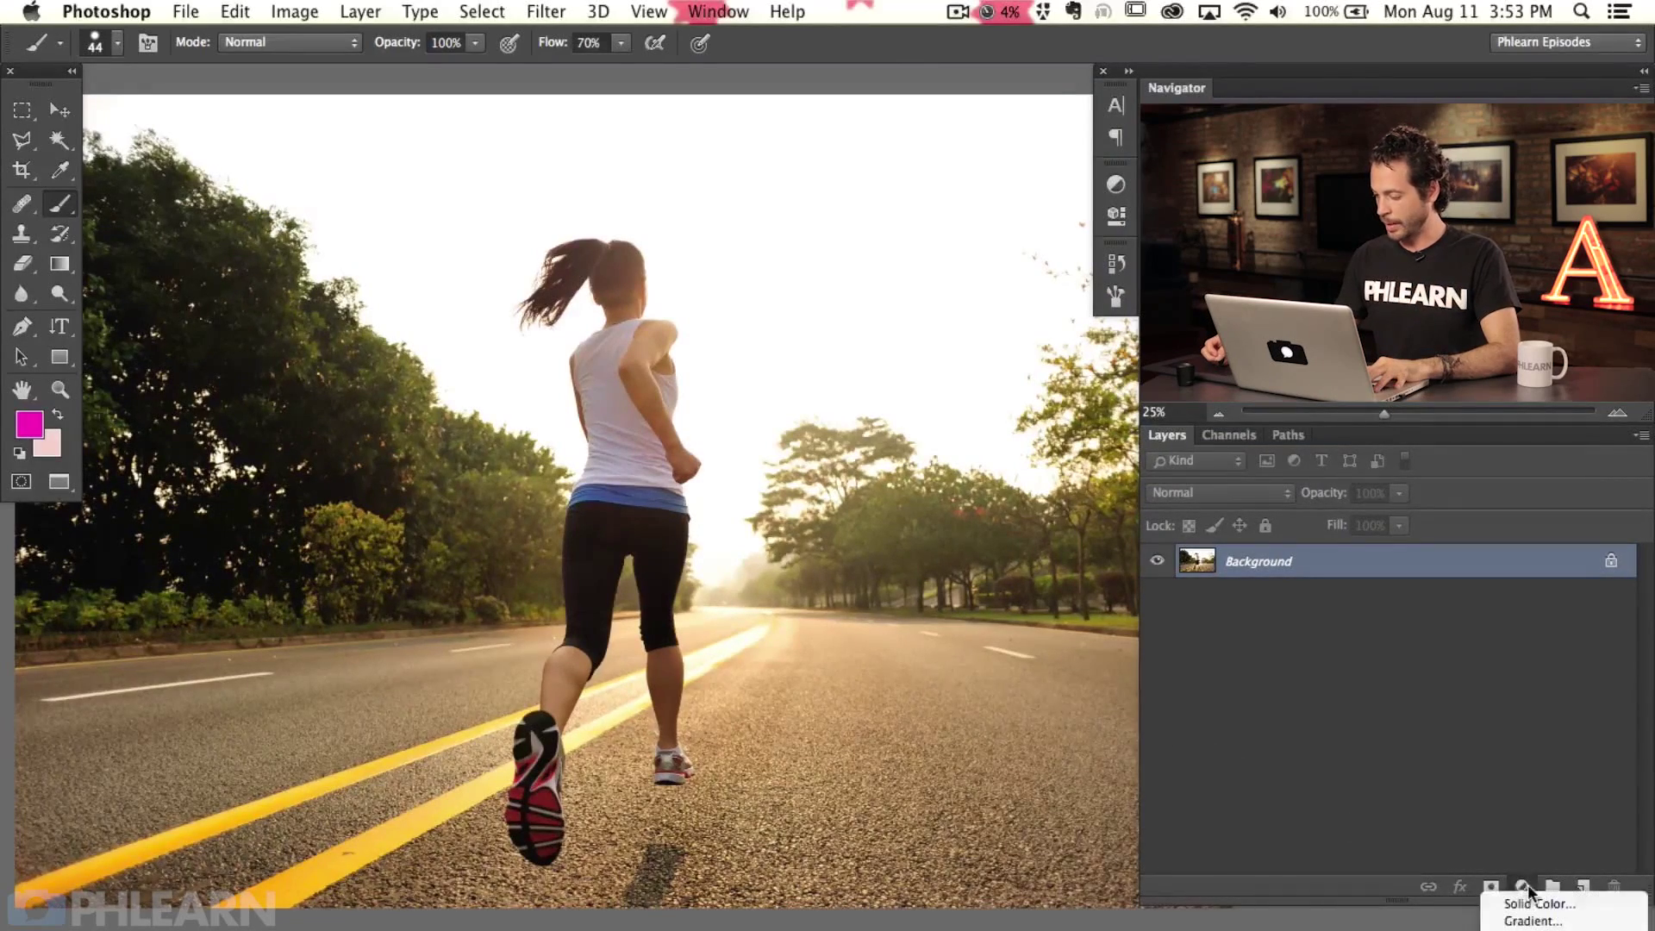
click(1534, 929)
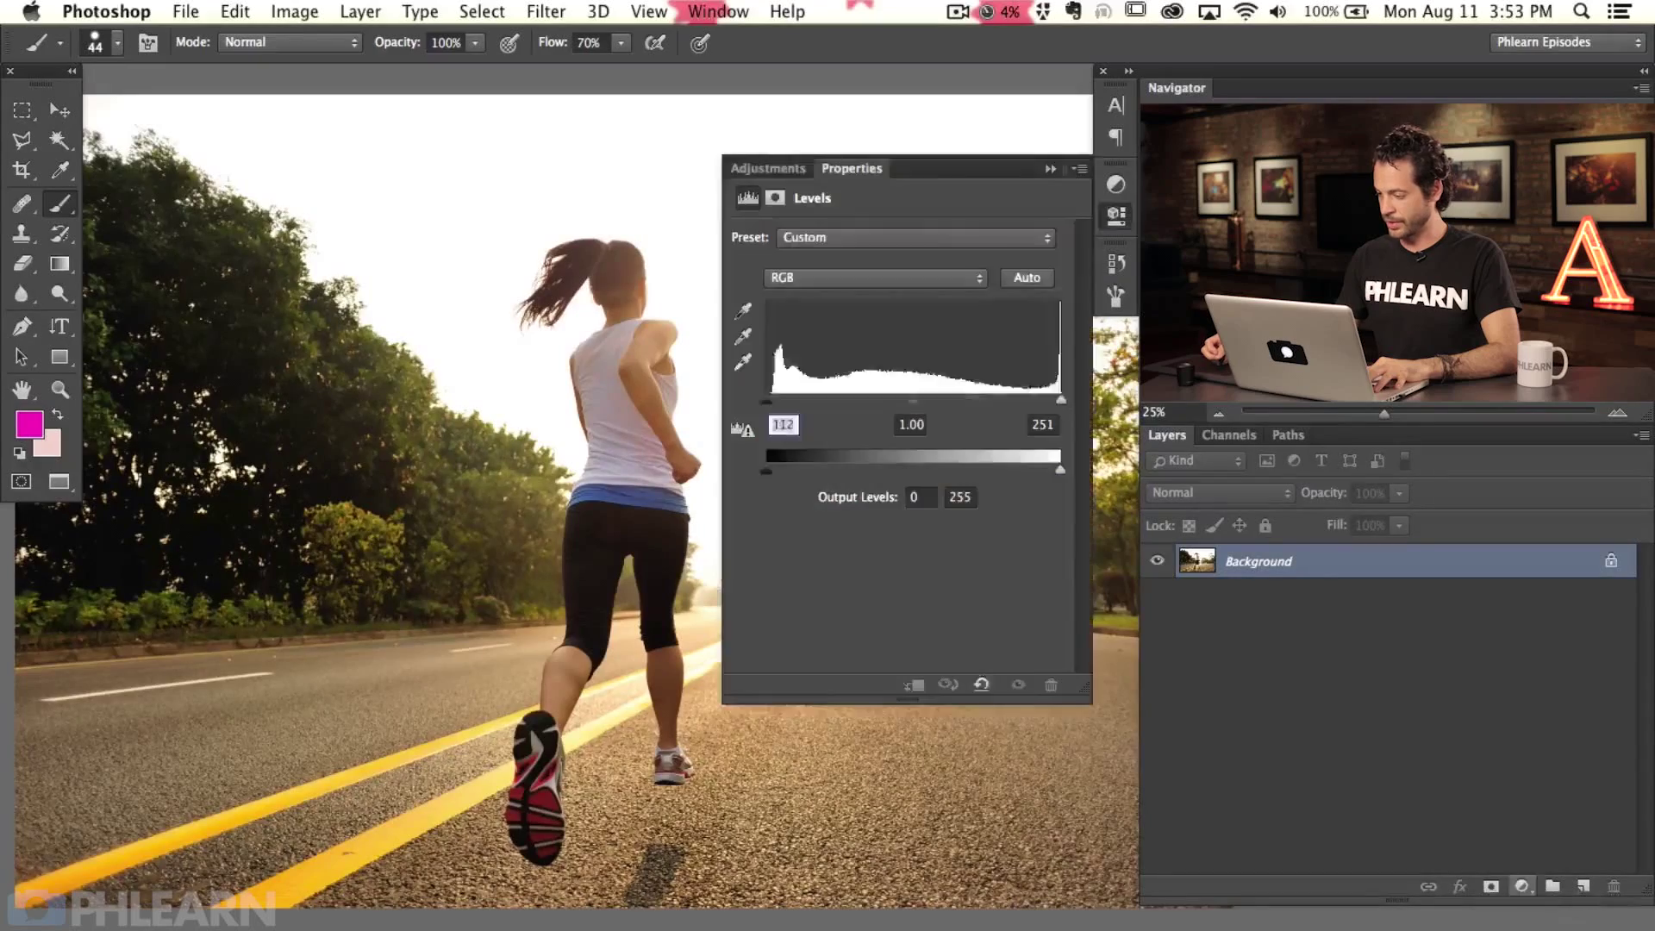
drag(631, 632, 436, 606)
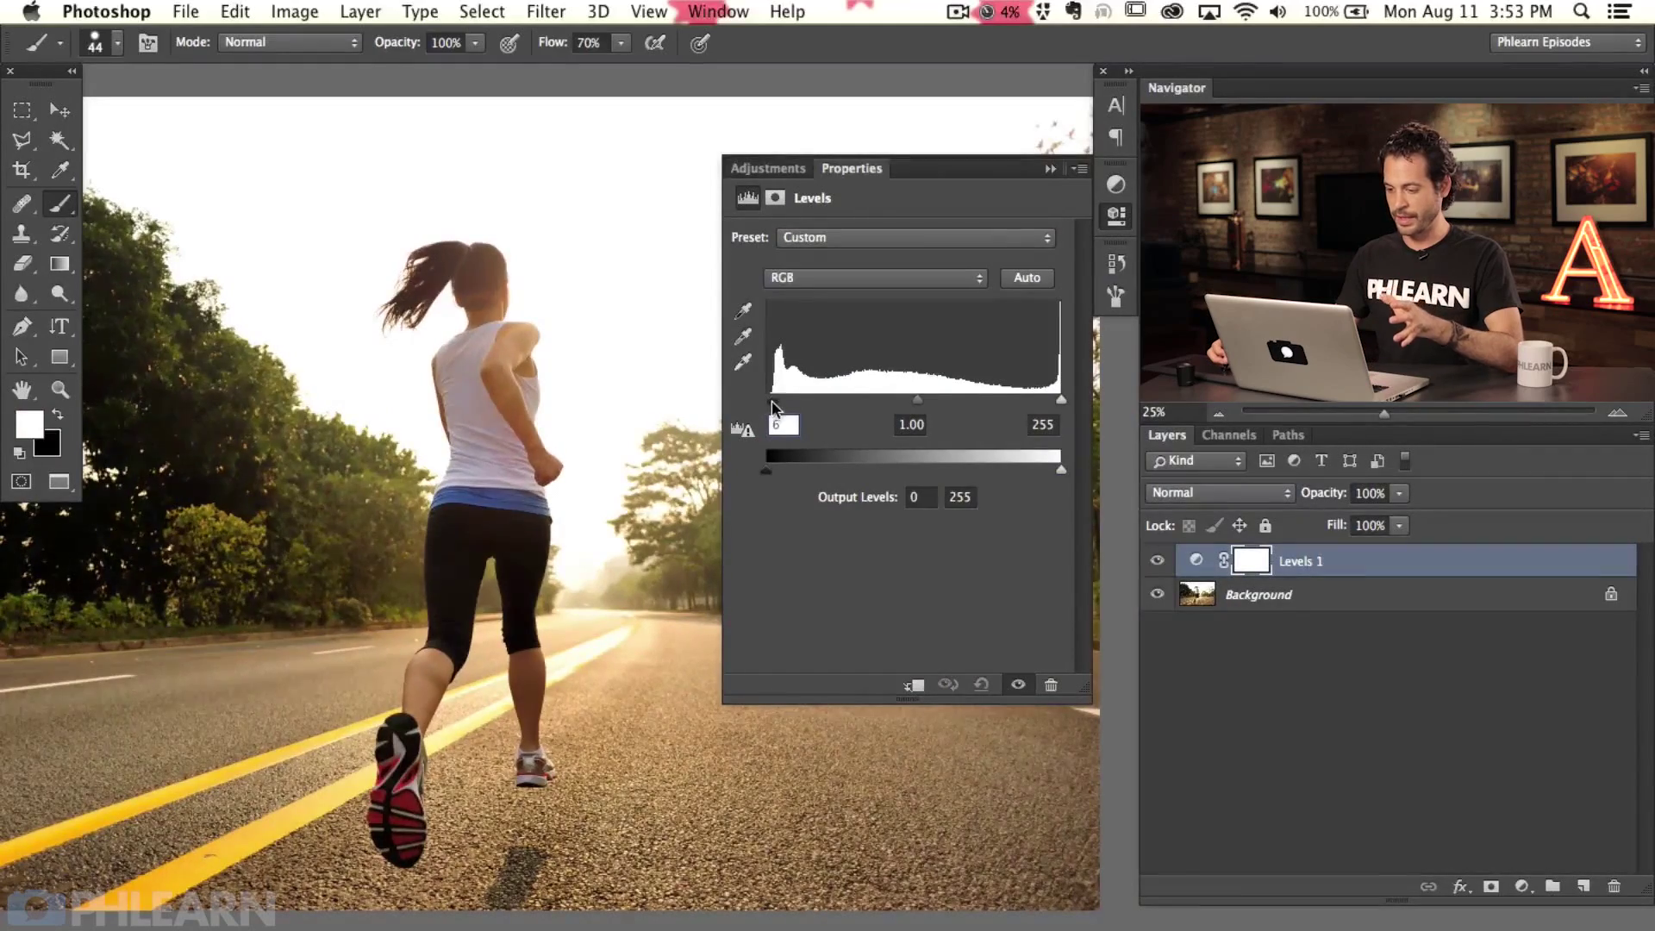
mouse_move(772, 402)
mouse_down()
mouse_move(865, 405)
mouse_move(765, 401)
mouse_up()
mouse_move(1060, 407)
mouse_down()
mouse_move(955, 401)
mouse_move(1077, 412)
mouse_up()
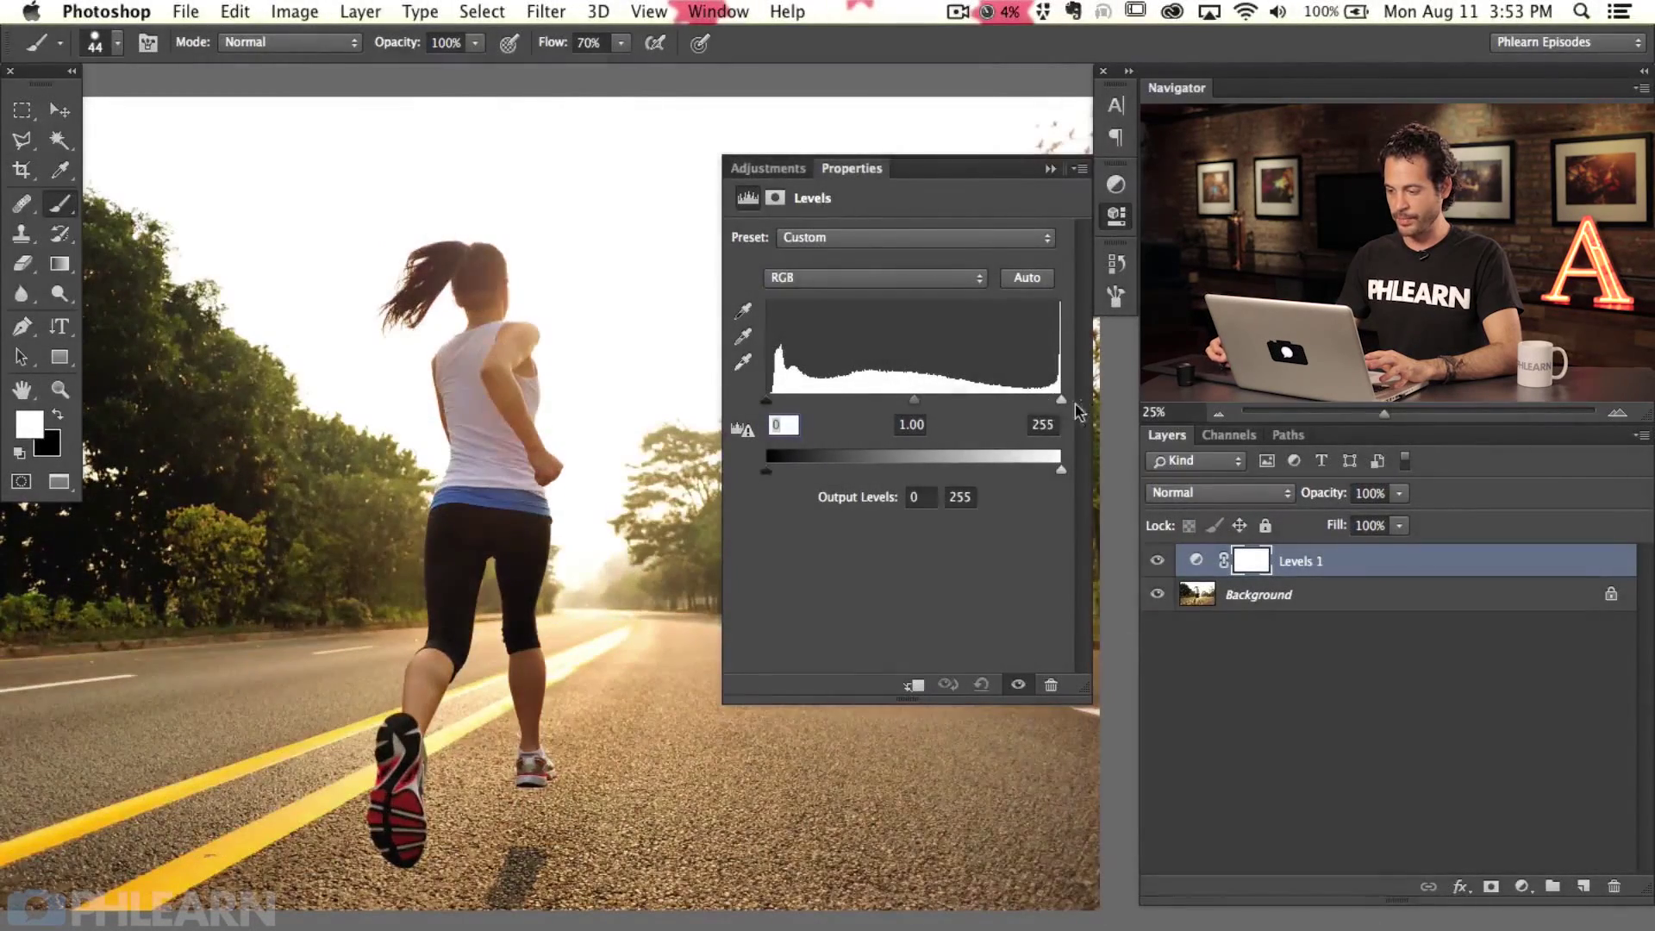
mouse_move(770, 474)
mouse_down()
mouse_move(845, 474)
mouse_move(763, 474)
mouse_up()
mouse_move(1061, 472)
mouse_down()
mouse_move(926, 472)
mouse_move(1077, 473)
mouse_up()
mouse_move(502, 630)
mouse_down()
mouse_move(527, 634)
mouse_move(510, 637)
mouse_up()
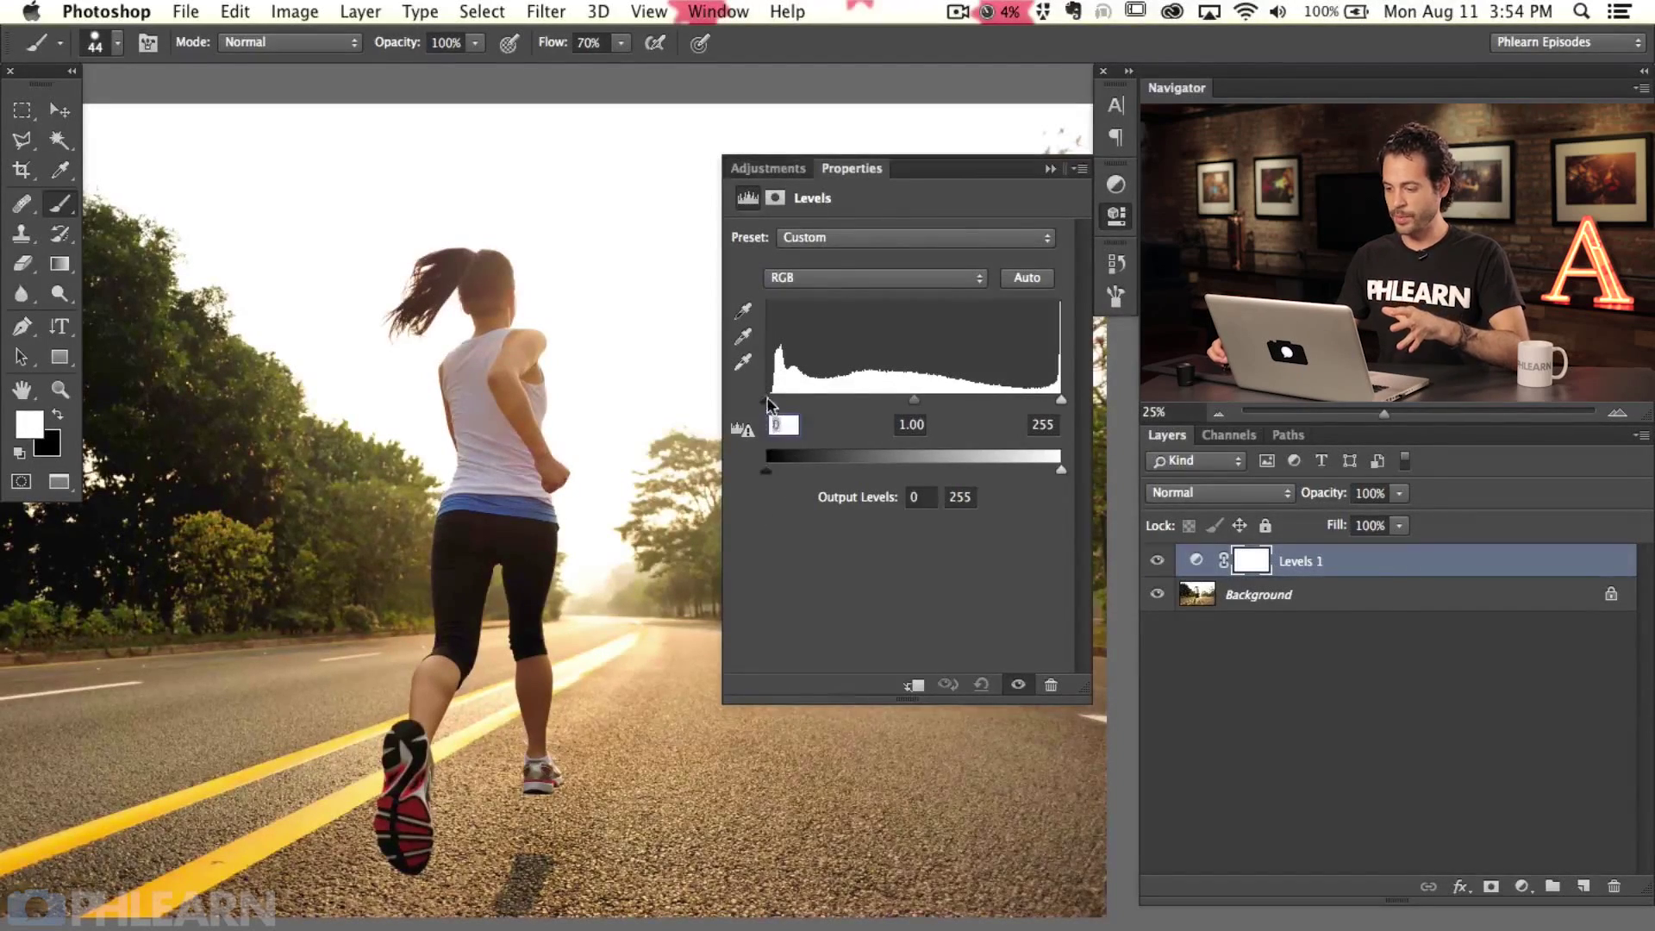
Raise the RGB input black point of the Levels layer to 95 and close its properties.
drag(766, 403, 882, 409)
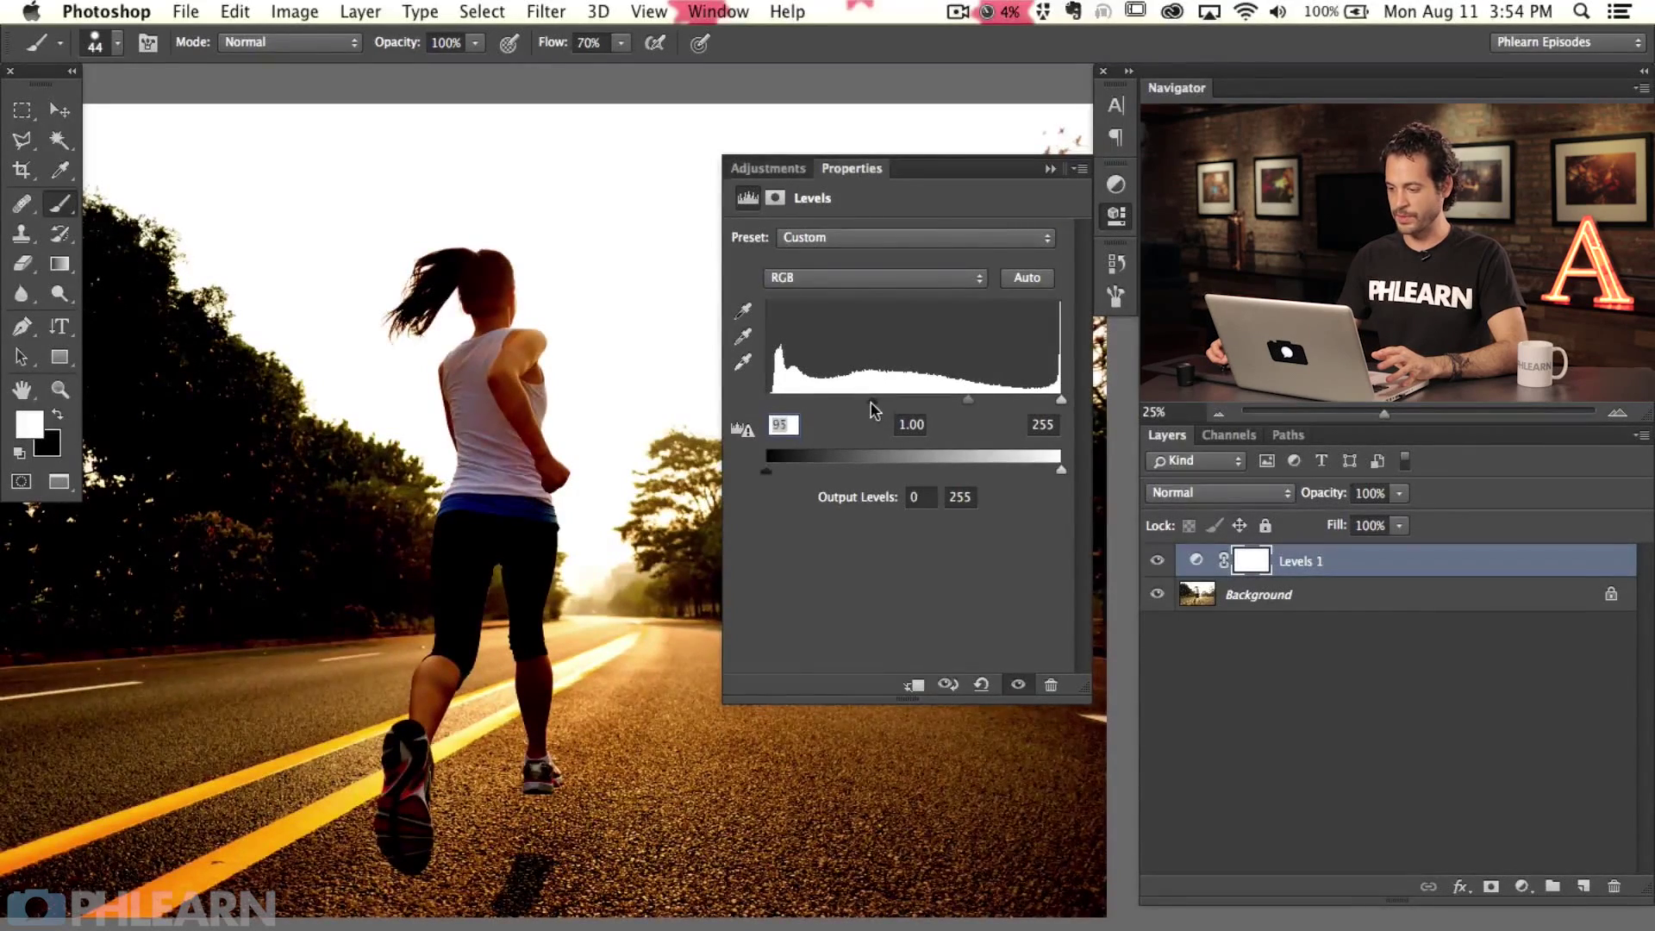
click(1116, 215)
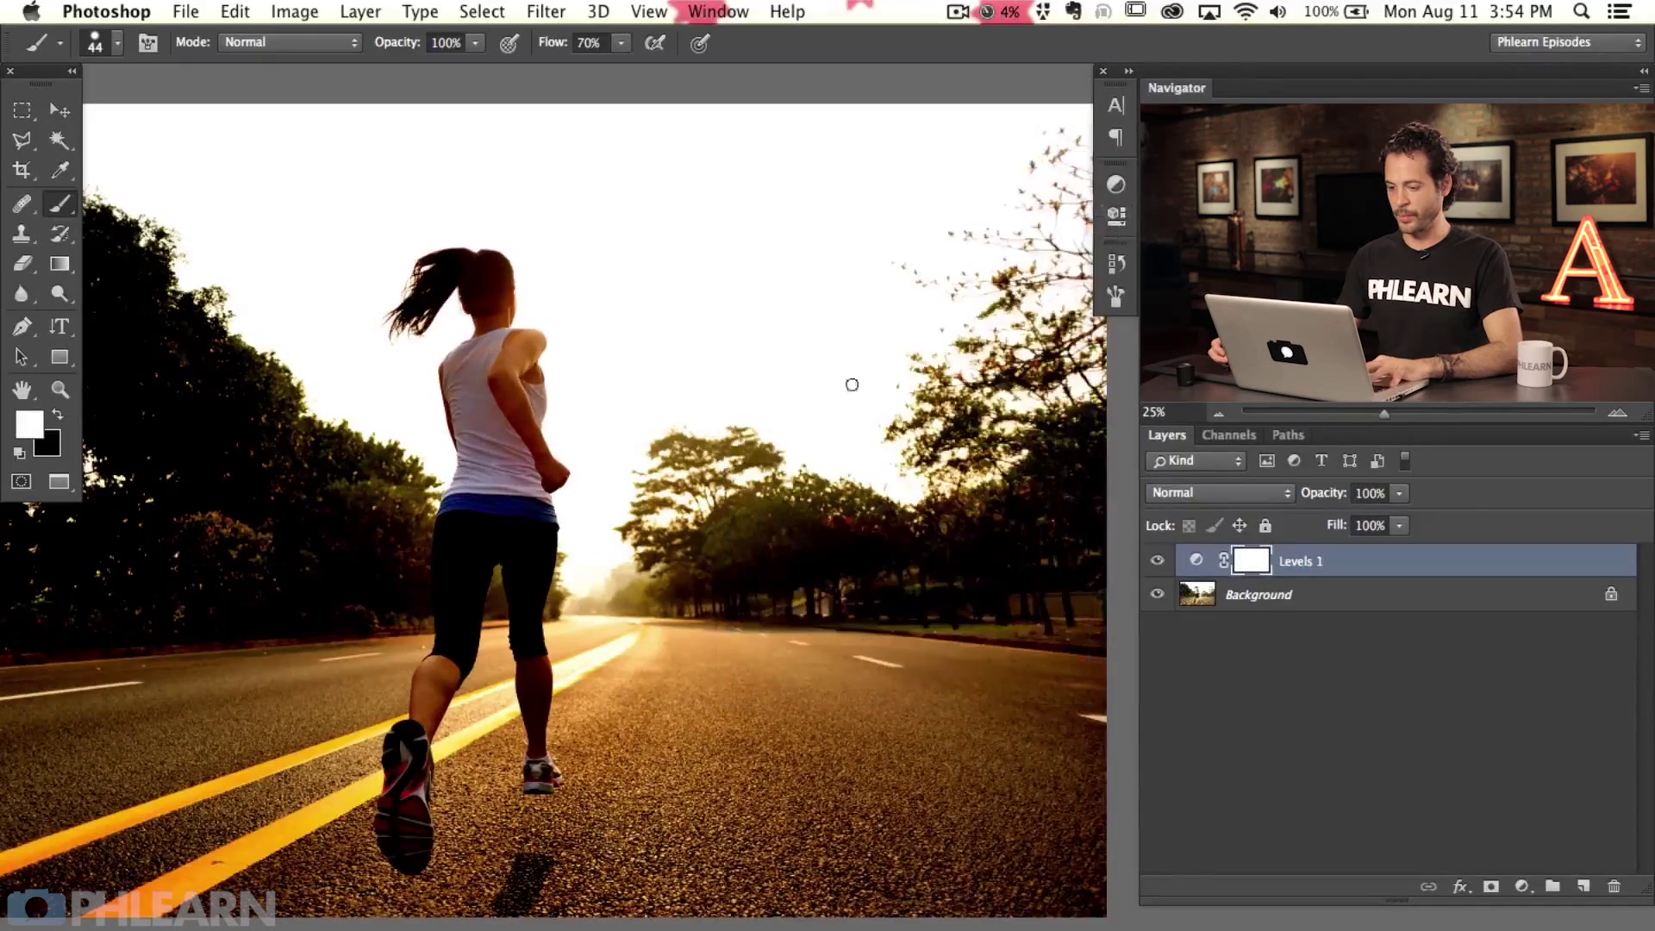
key(super+0)
mouse_move(728, 578)
mouse_down()
mouse_move(806, 576)
mouse_move(751, 599)
mouse_up()
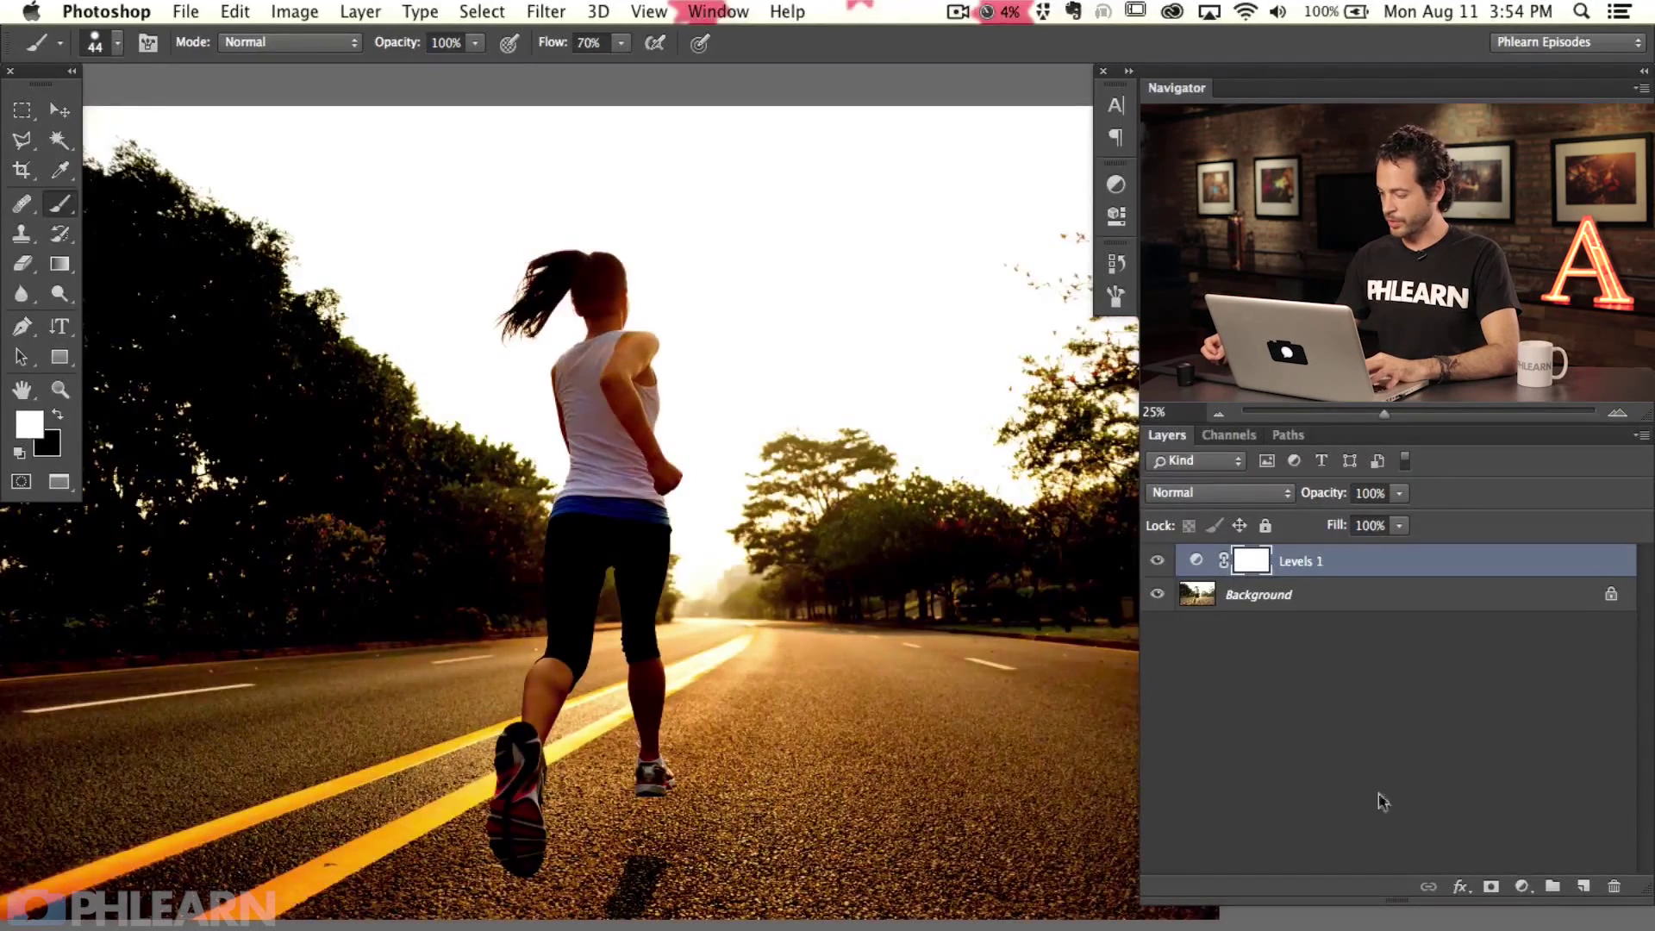
Add a second Levels adjustment layer above the first one, with its RGB input black point at 0.
click(1521, 886)
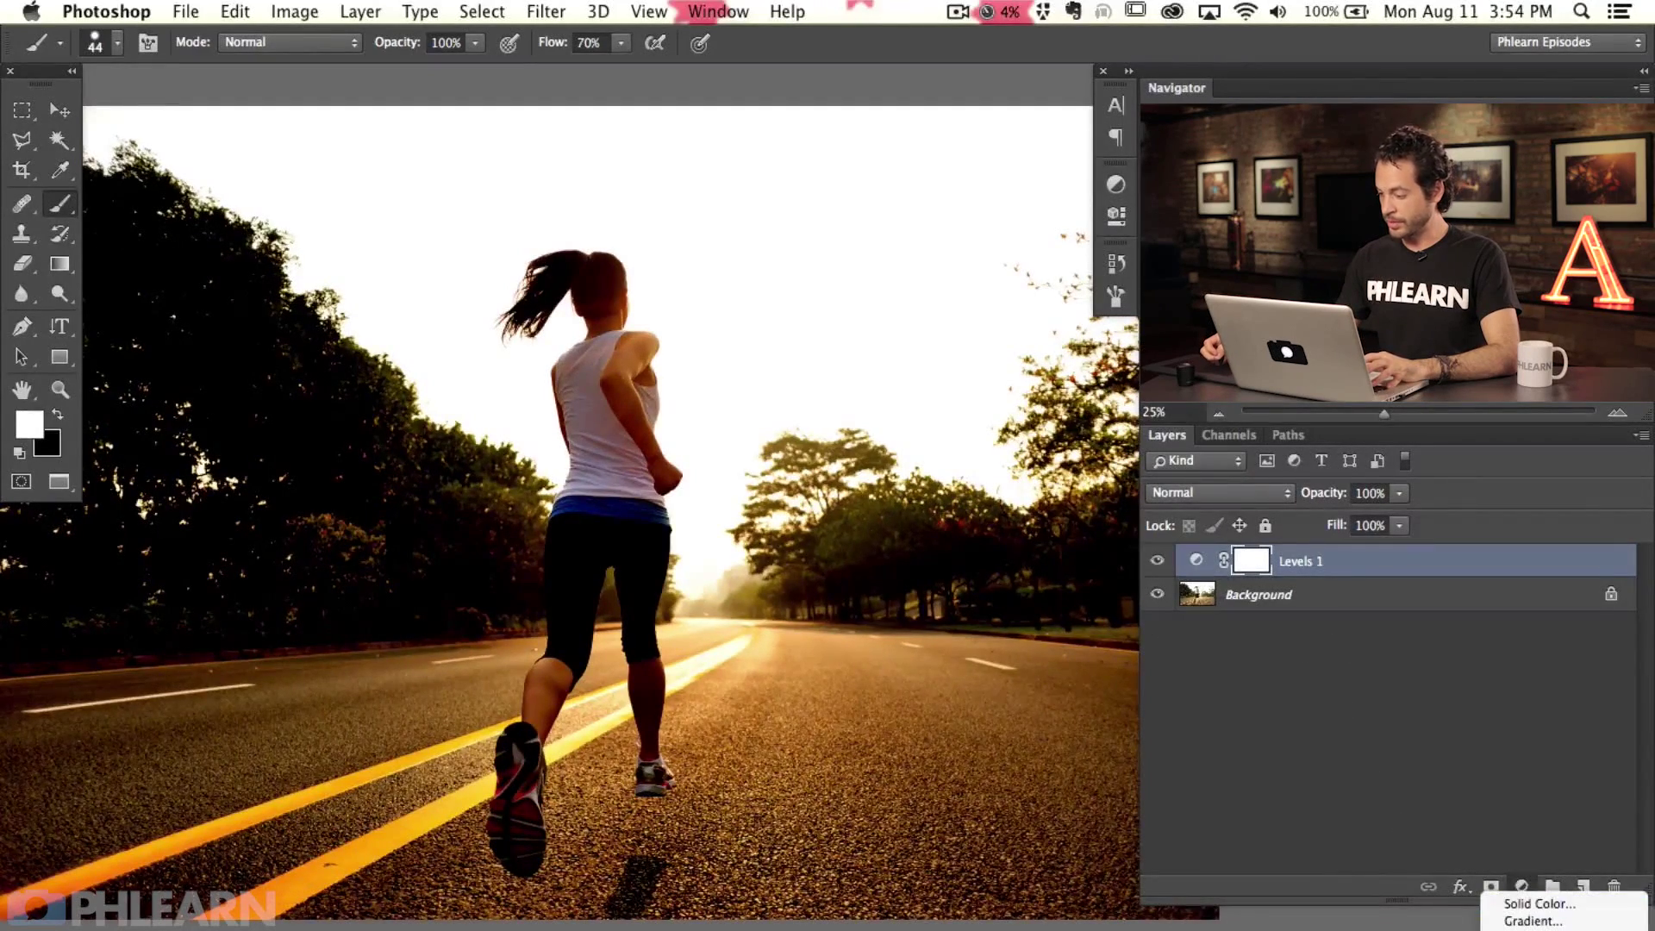
click(1543, 926)
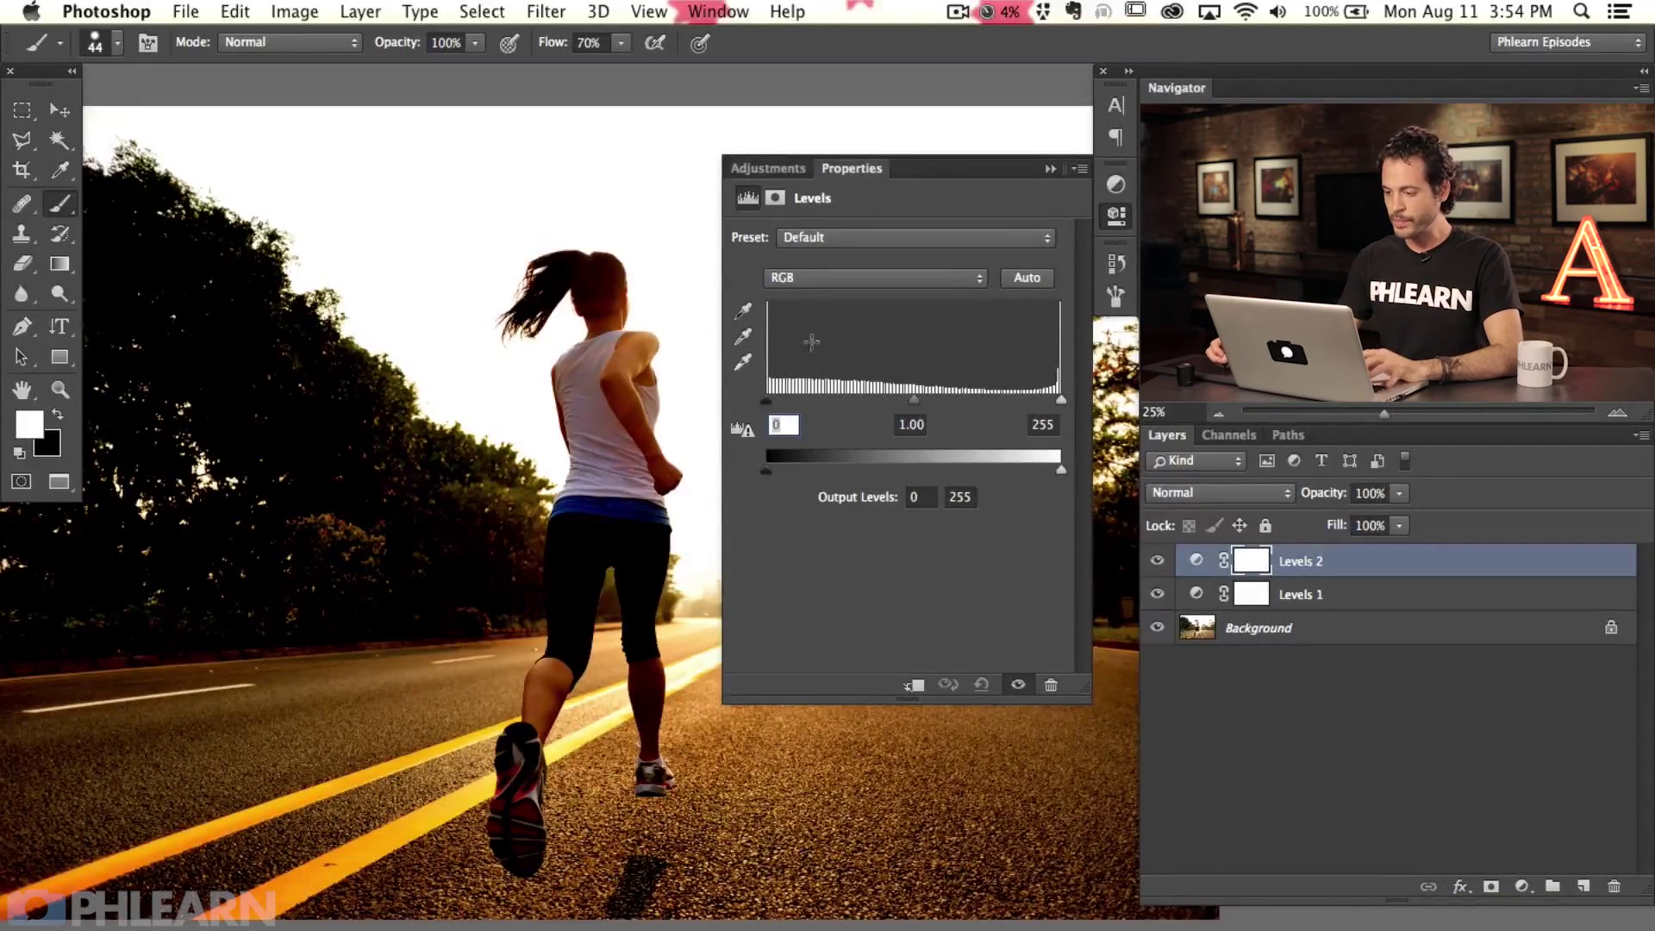
drag(770, 407, 731, 406)
Raise the Red channel's output black level to 93 in the second Levels layer.
click(802, 278)
click(814, 279)
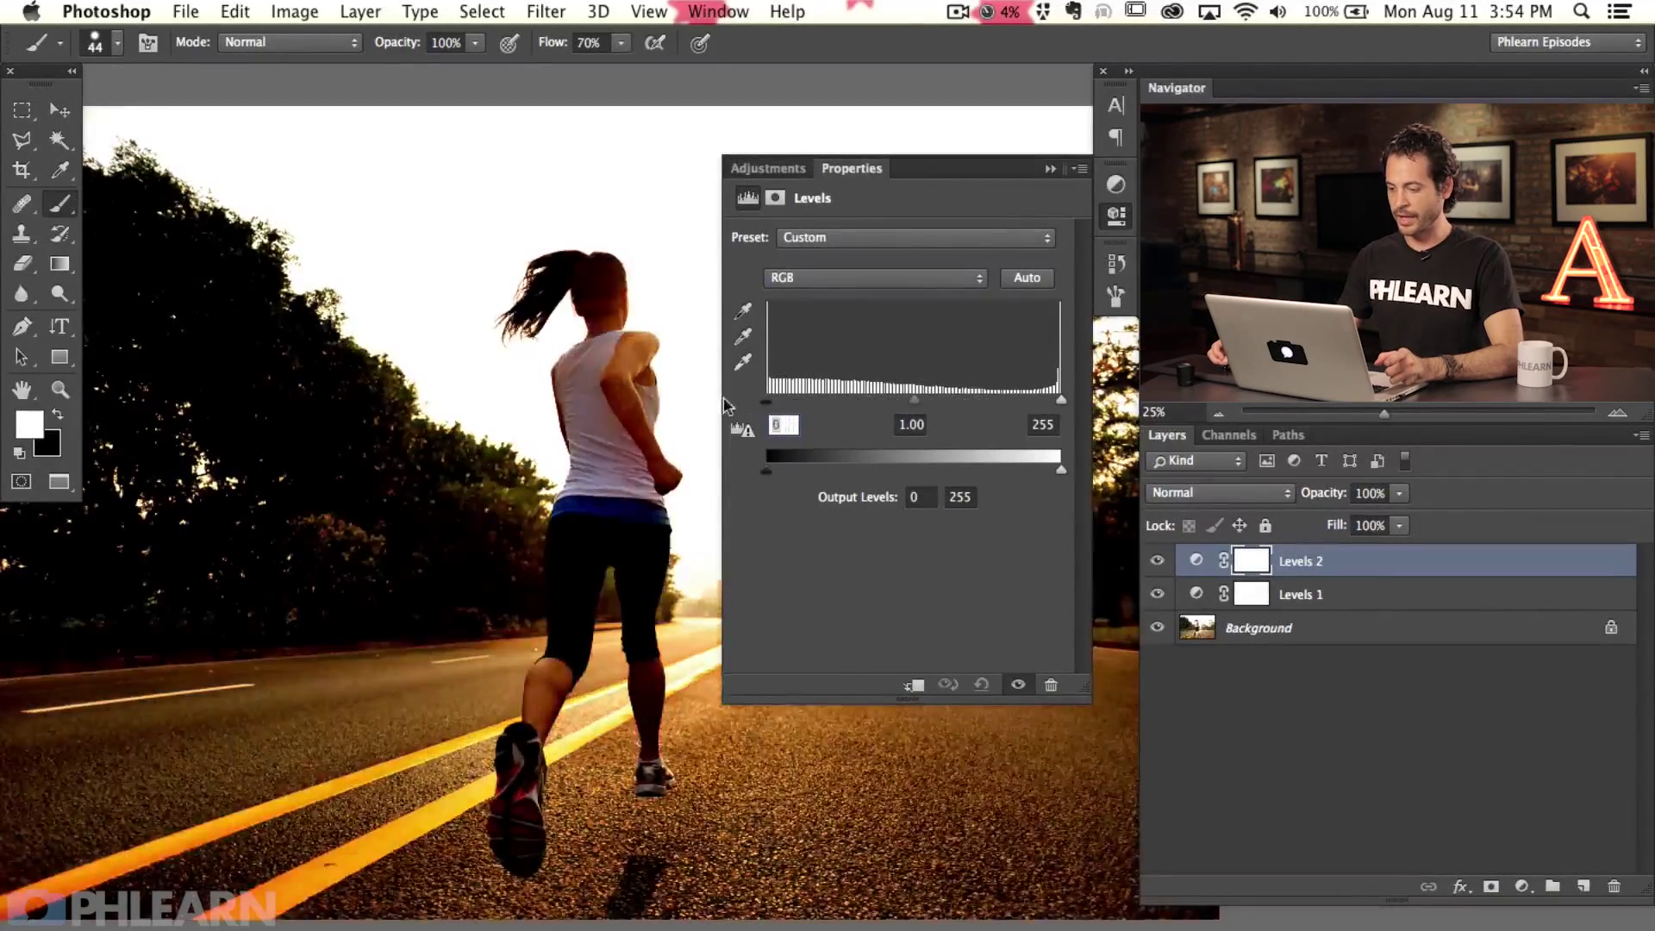
click(799, 276)
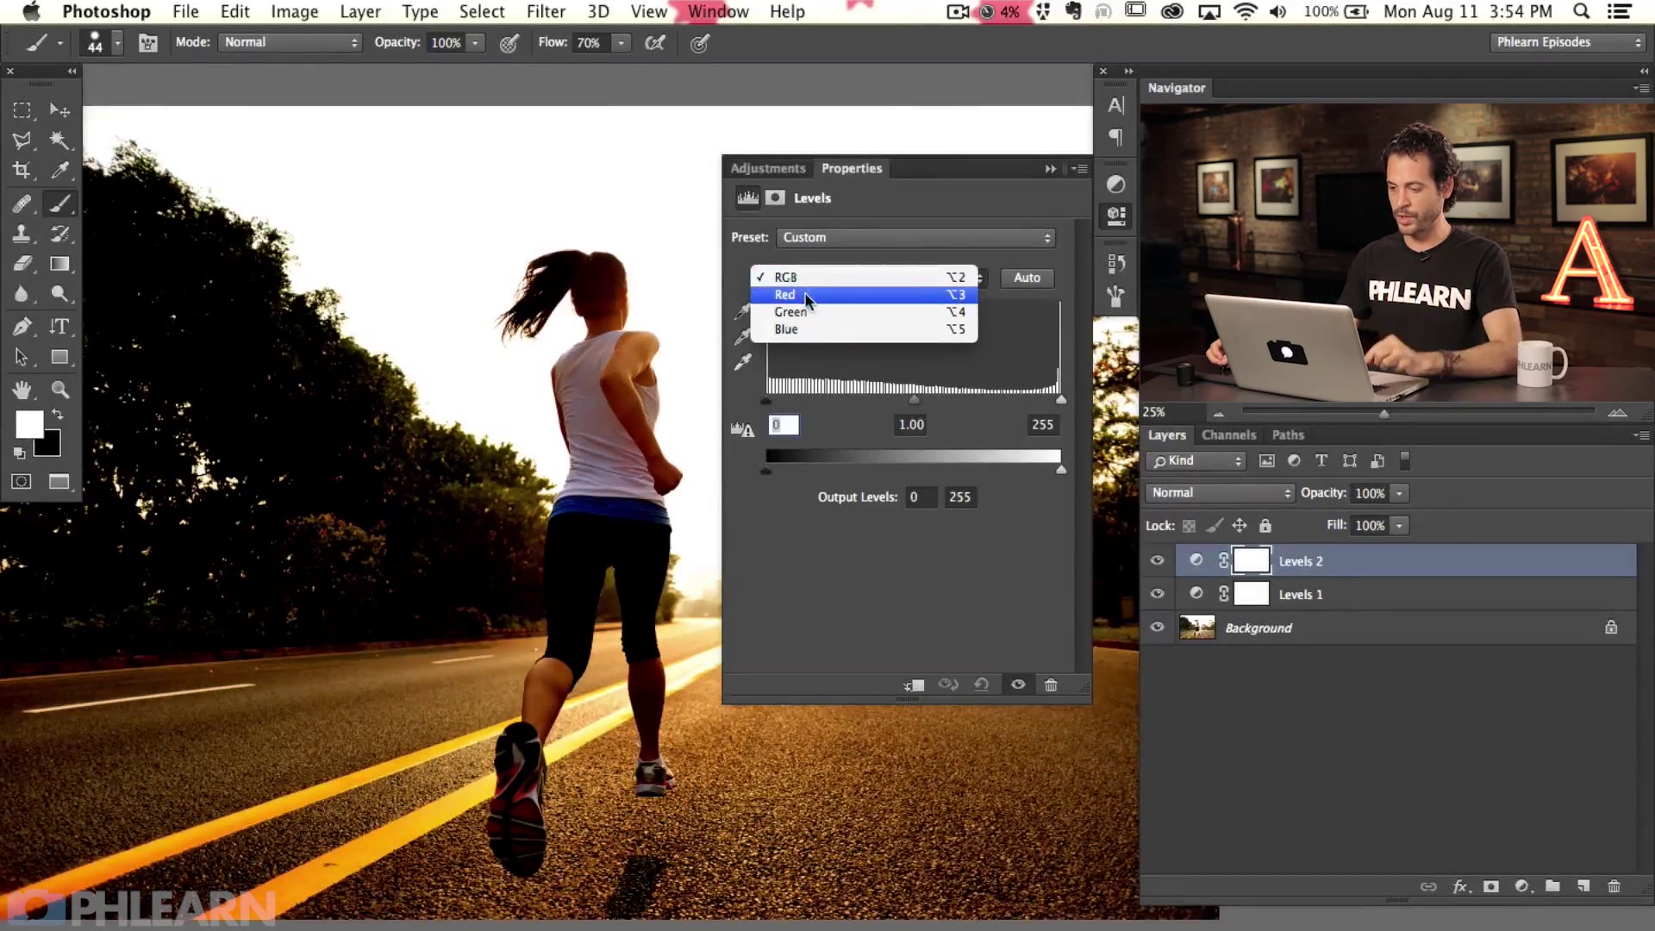
click(806, 296)
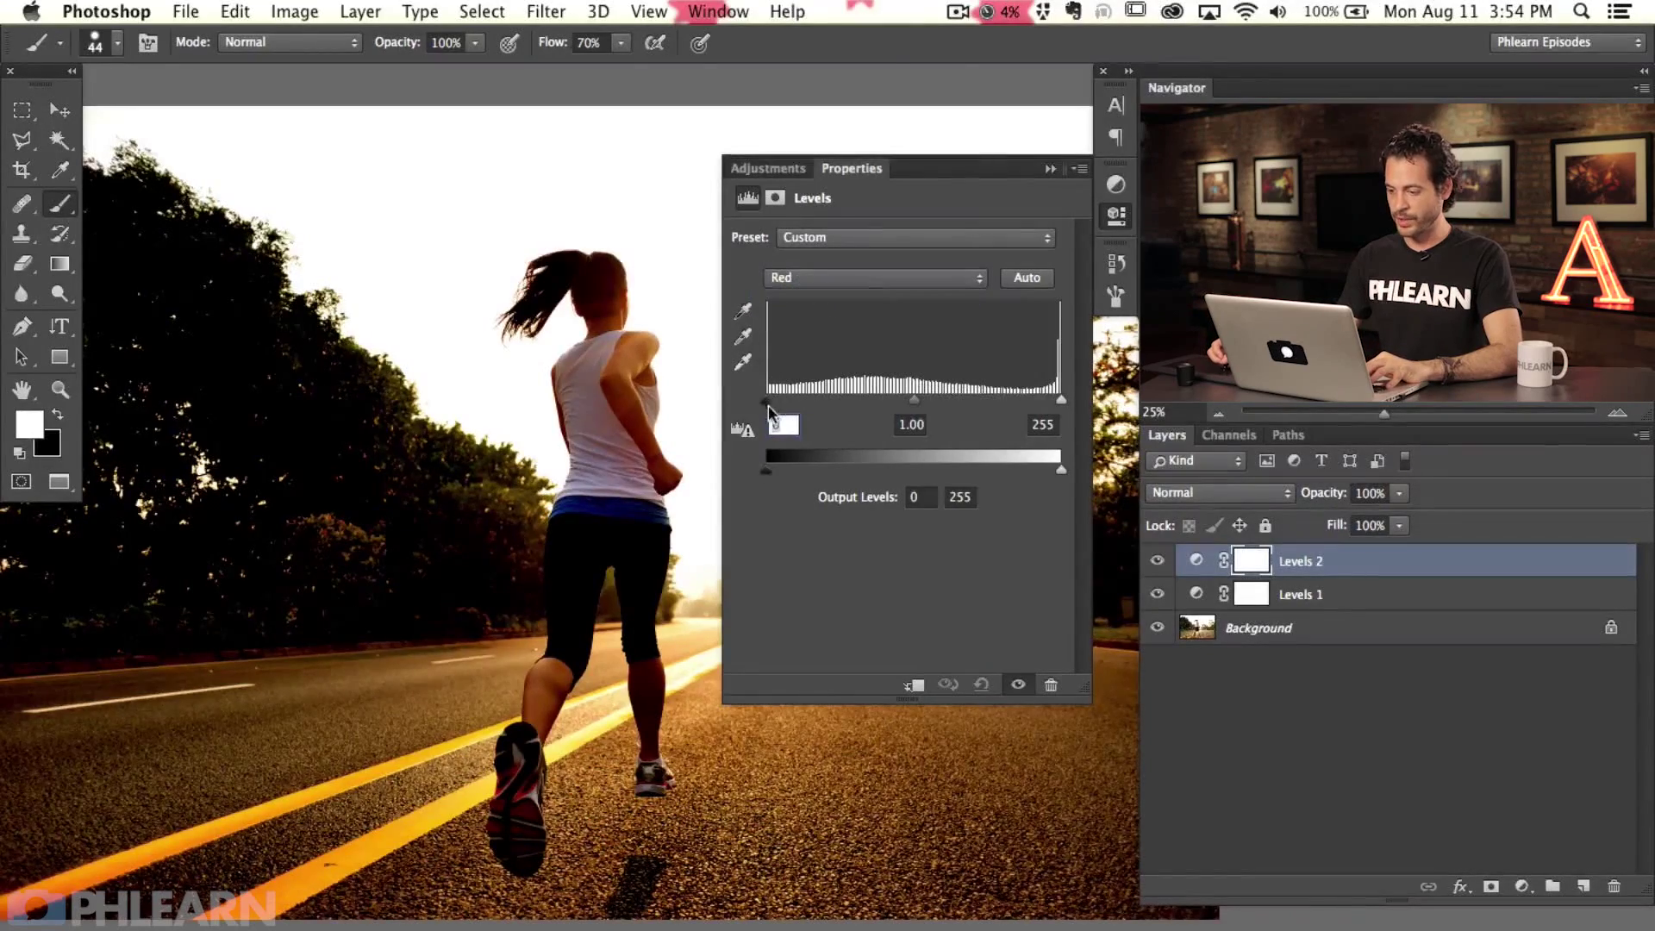
drag(775, 403, 738, 410)
drag(771, 475, 875, 471)
mouse_move(864, 473)
mouse_down()
mouse_move(845, 472)
mouse_move(885, 471)
mouse_move(780, 473)
mouse_move(872, 472)
mouse_up()
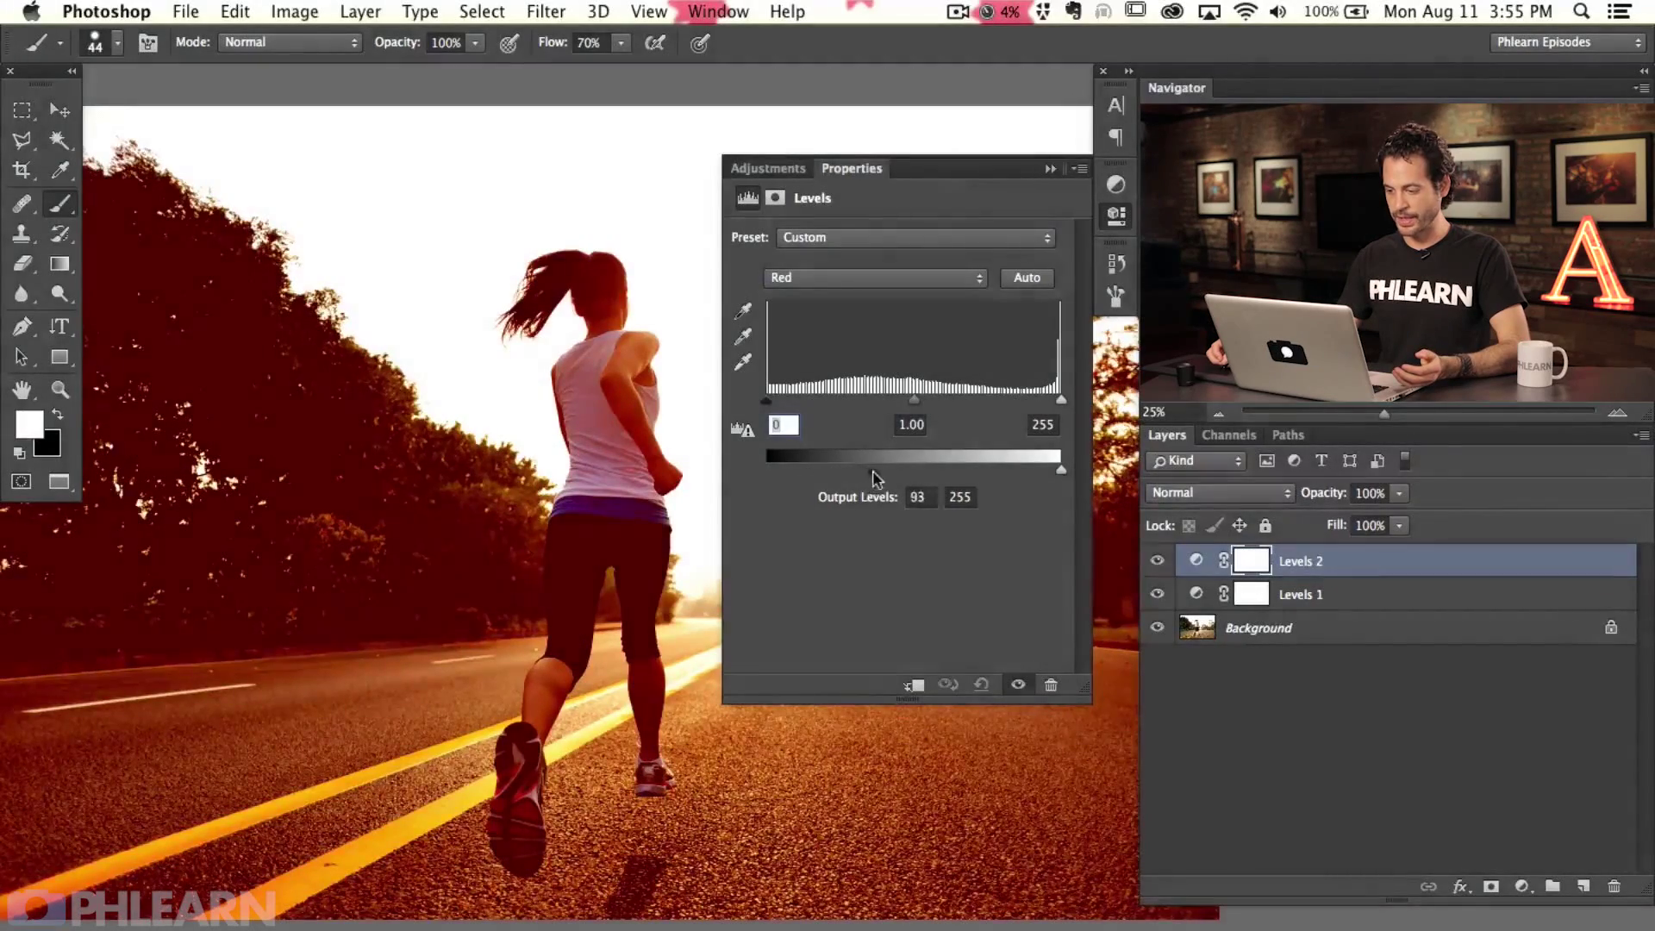
Set the output black level to 25 for the Green channel and 0 for the Blue channel.
click(824, 277)
mouse_move(767, 471)
mouse_down()
mouse_move(837, 481)
mouse_move(788, 481)
mouse_up()
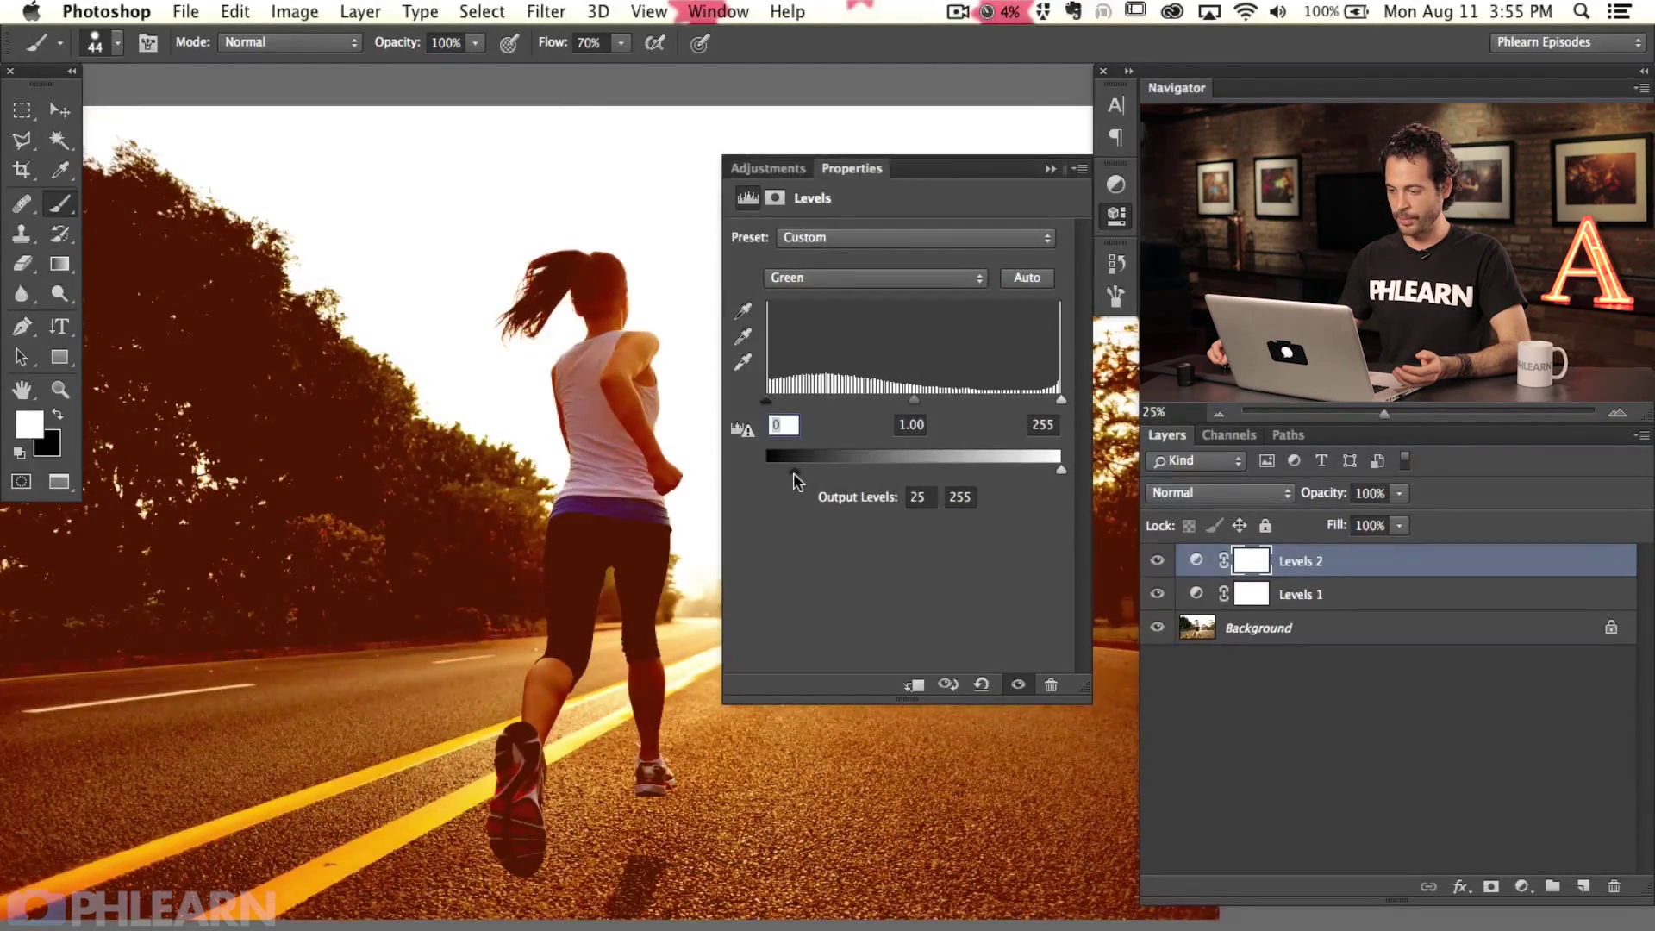
click(810, 280)
click(810, 293)
drag(767, 472, 706, 462)
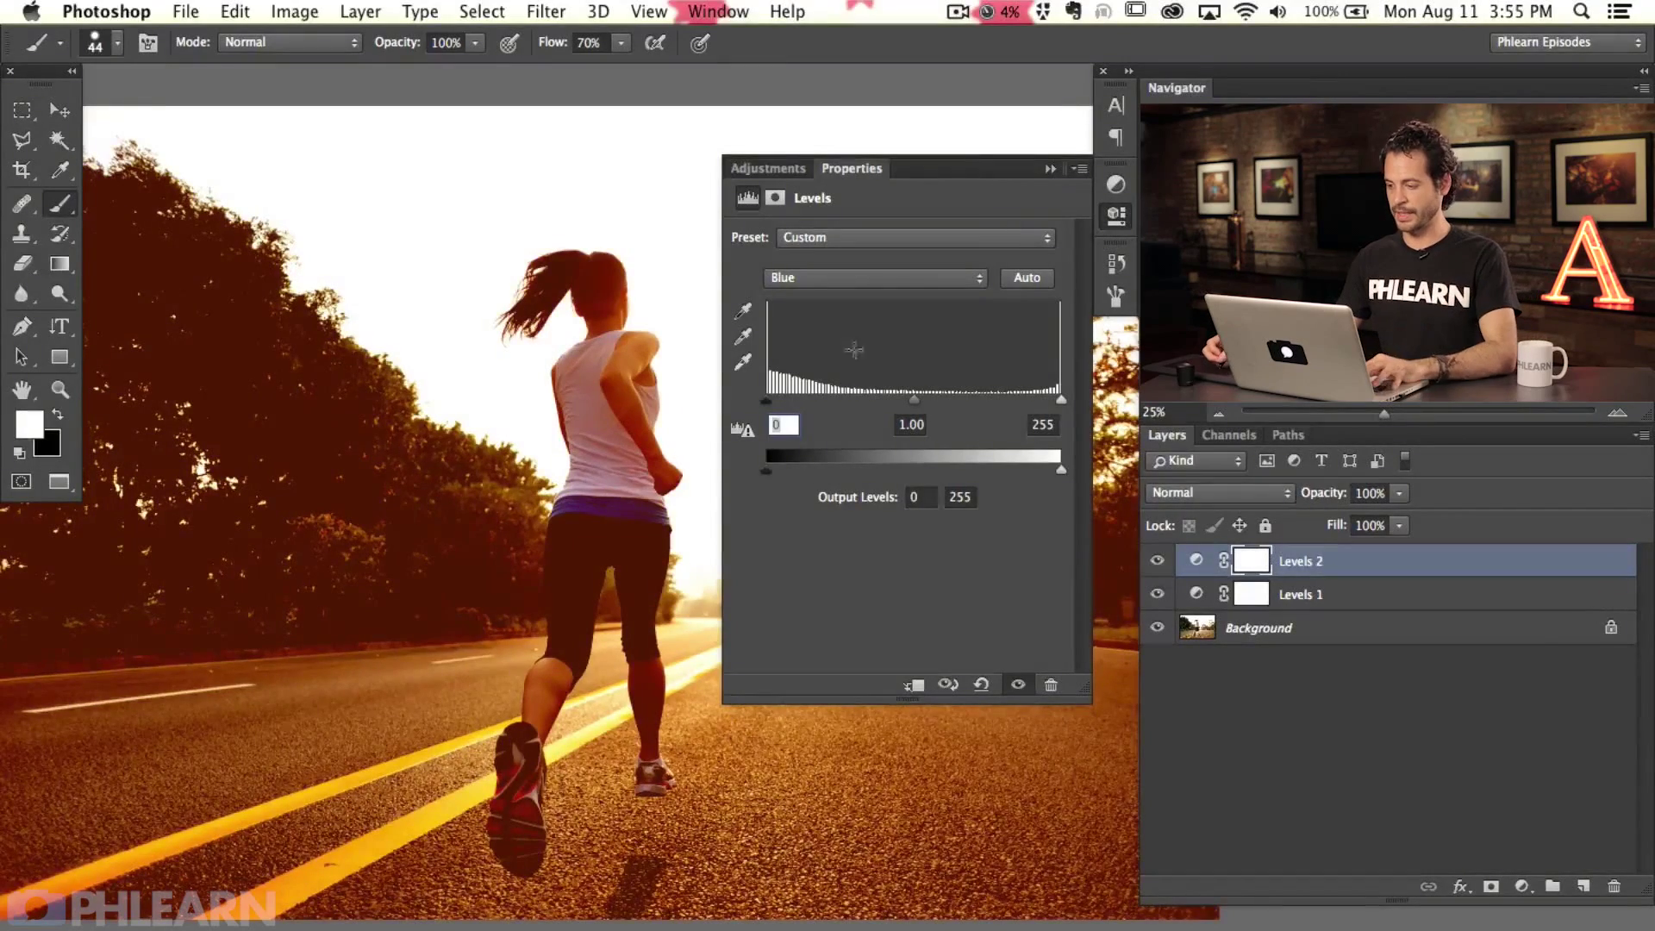
click(1117, 216)
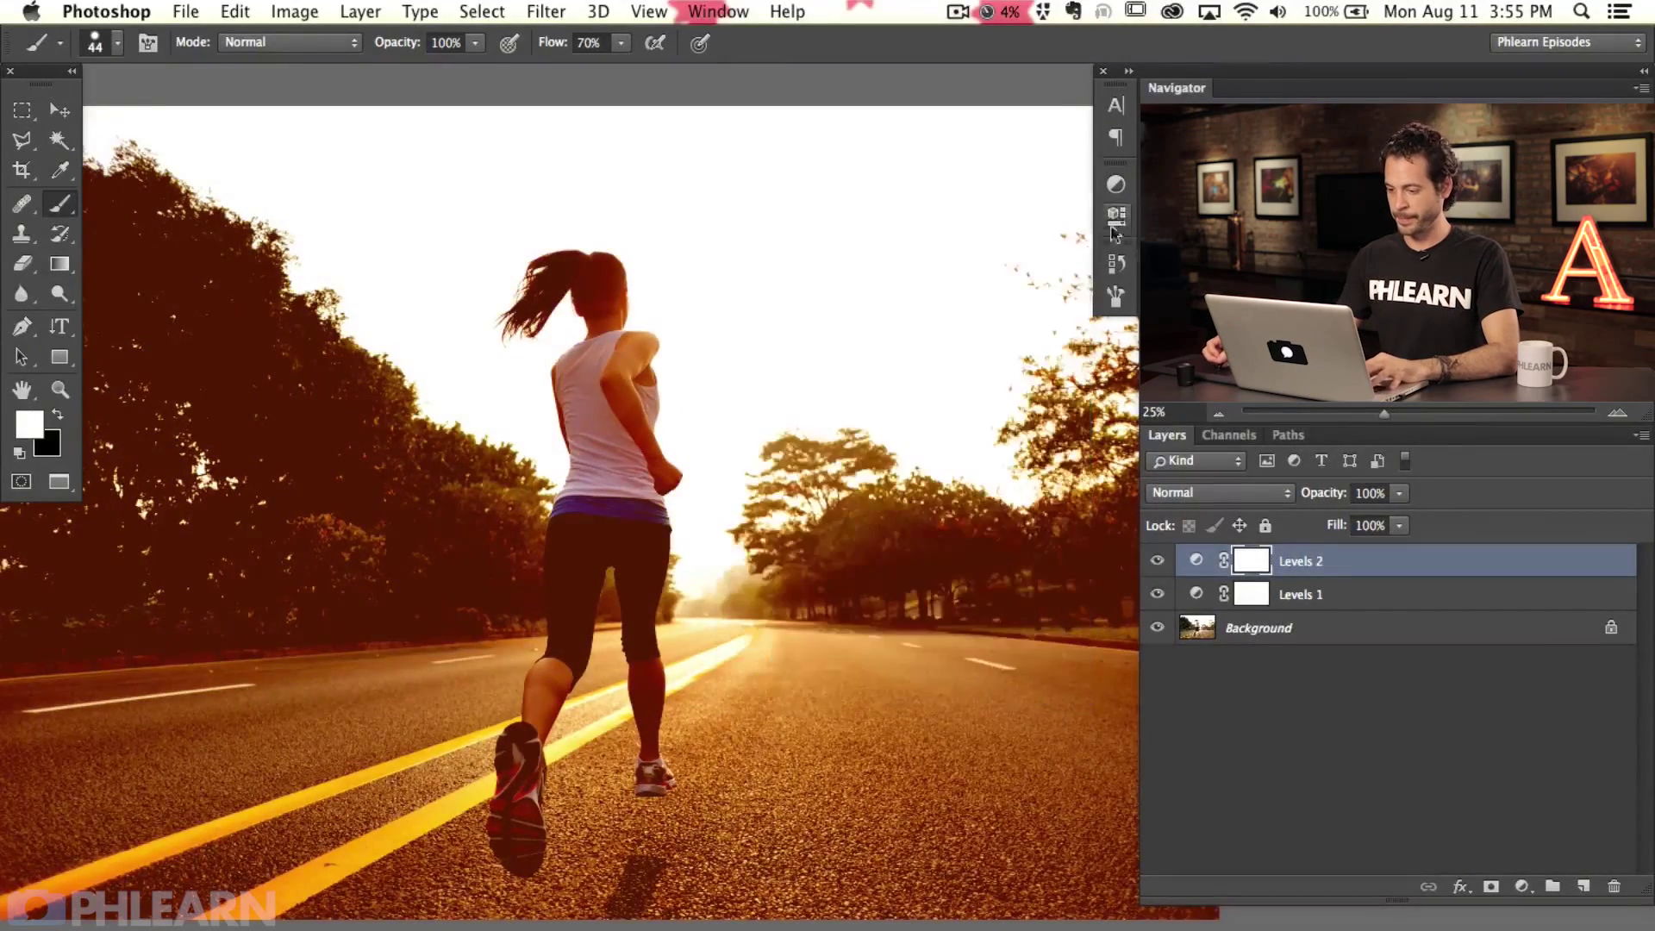
Toggle the visibility of both Levels layers to compare the image with and without each adjustment.
click(1157, 595)
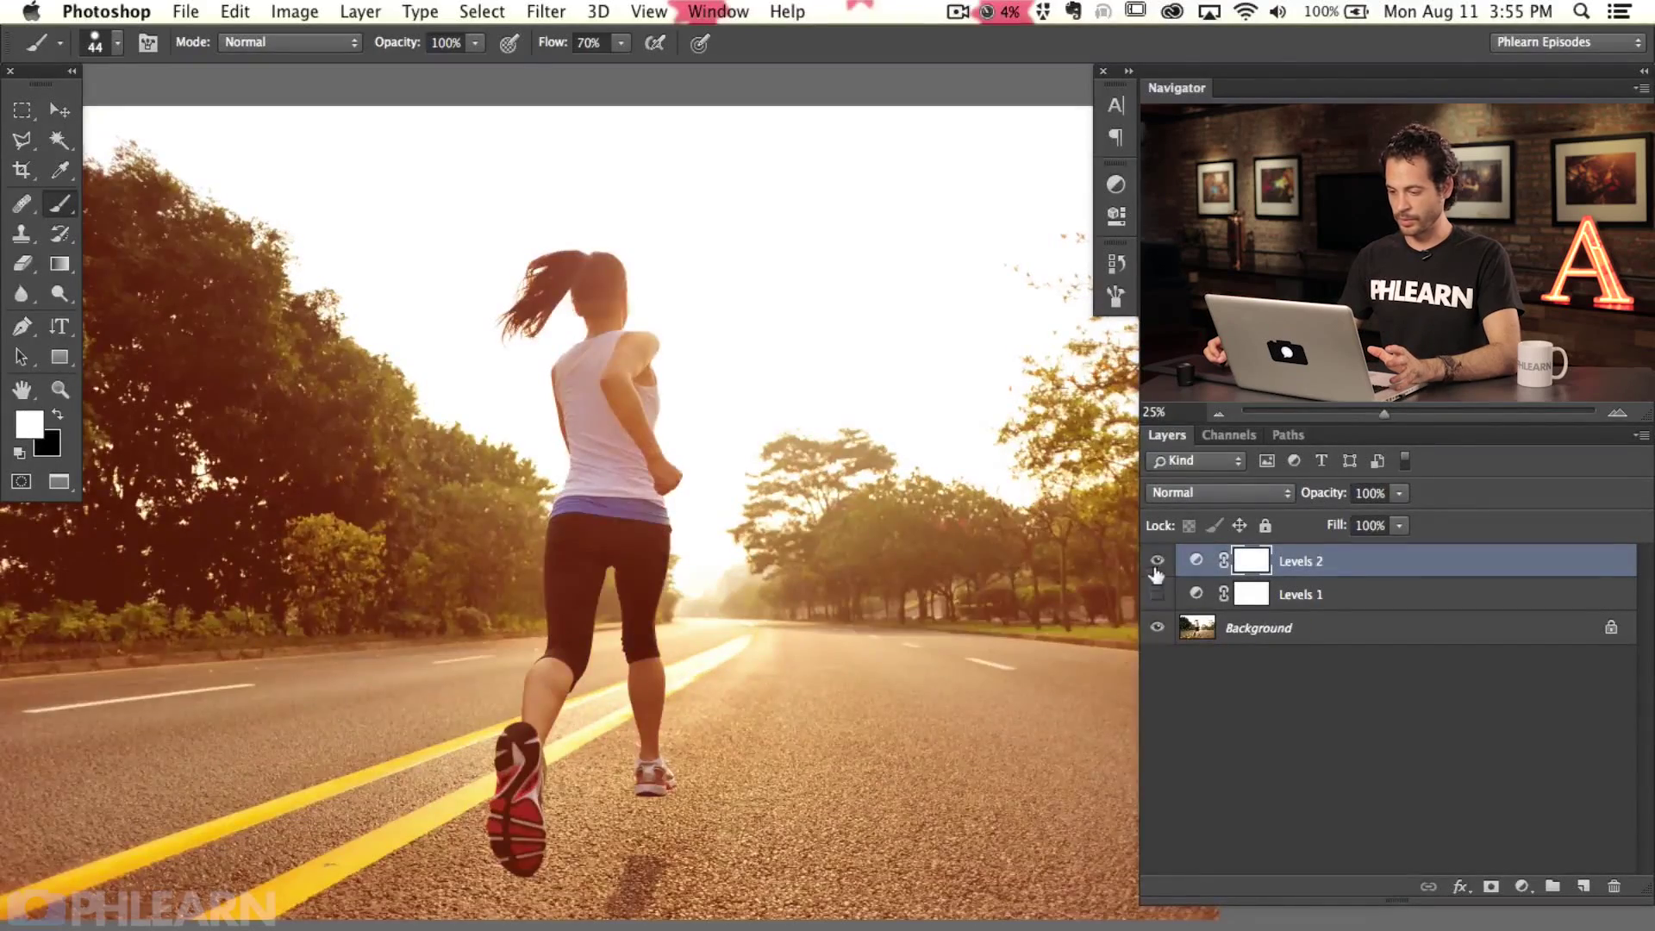
click(1157, 564)
click(1157, 564)
click(1157, 564)
click(1156, 565)
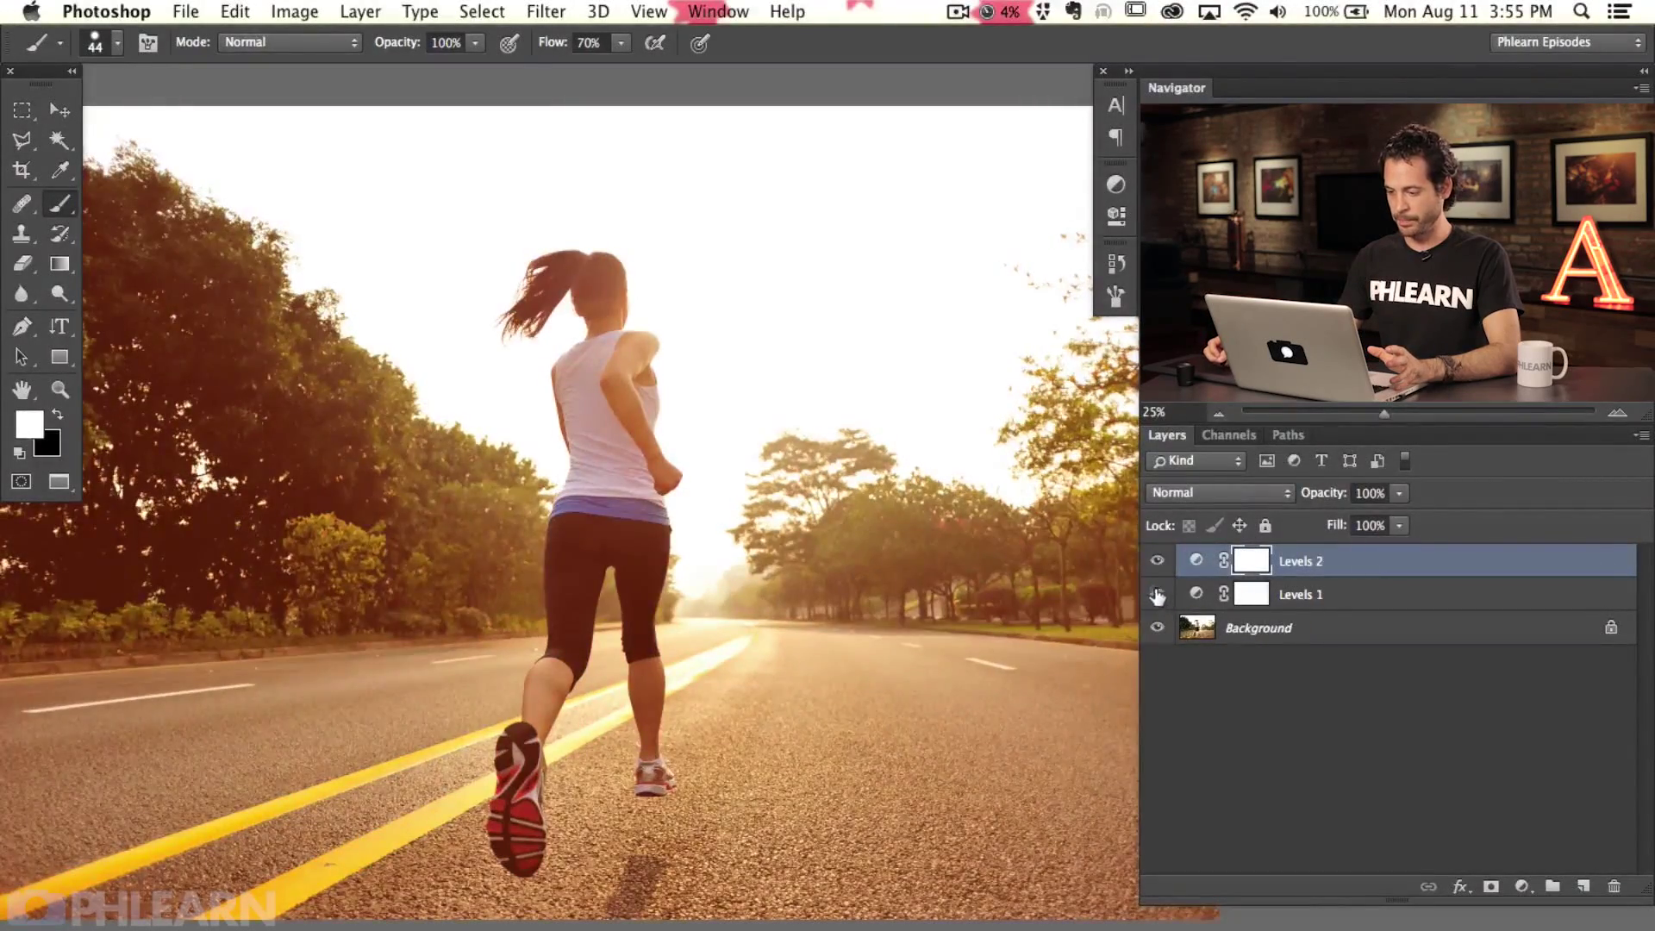
click(1157, 595)
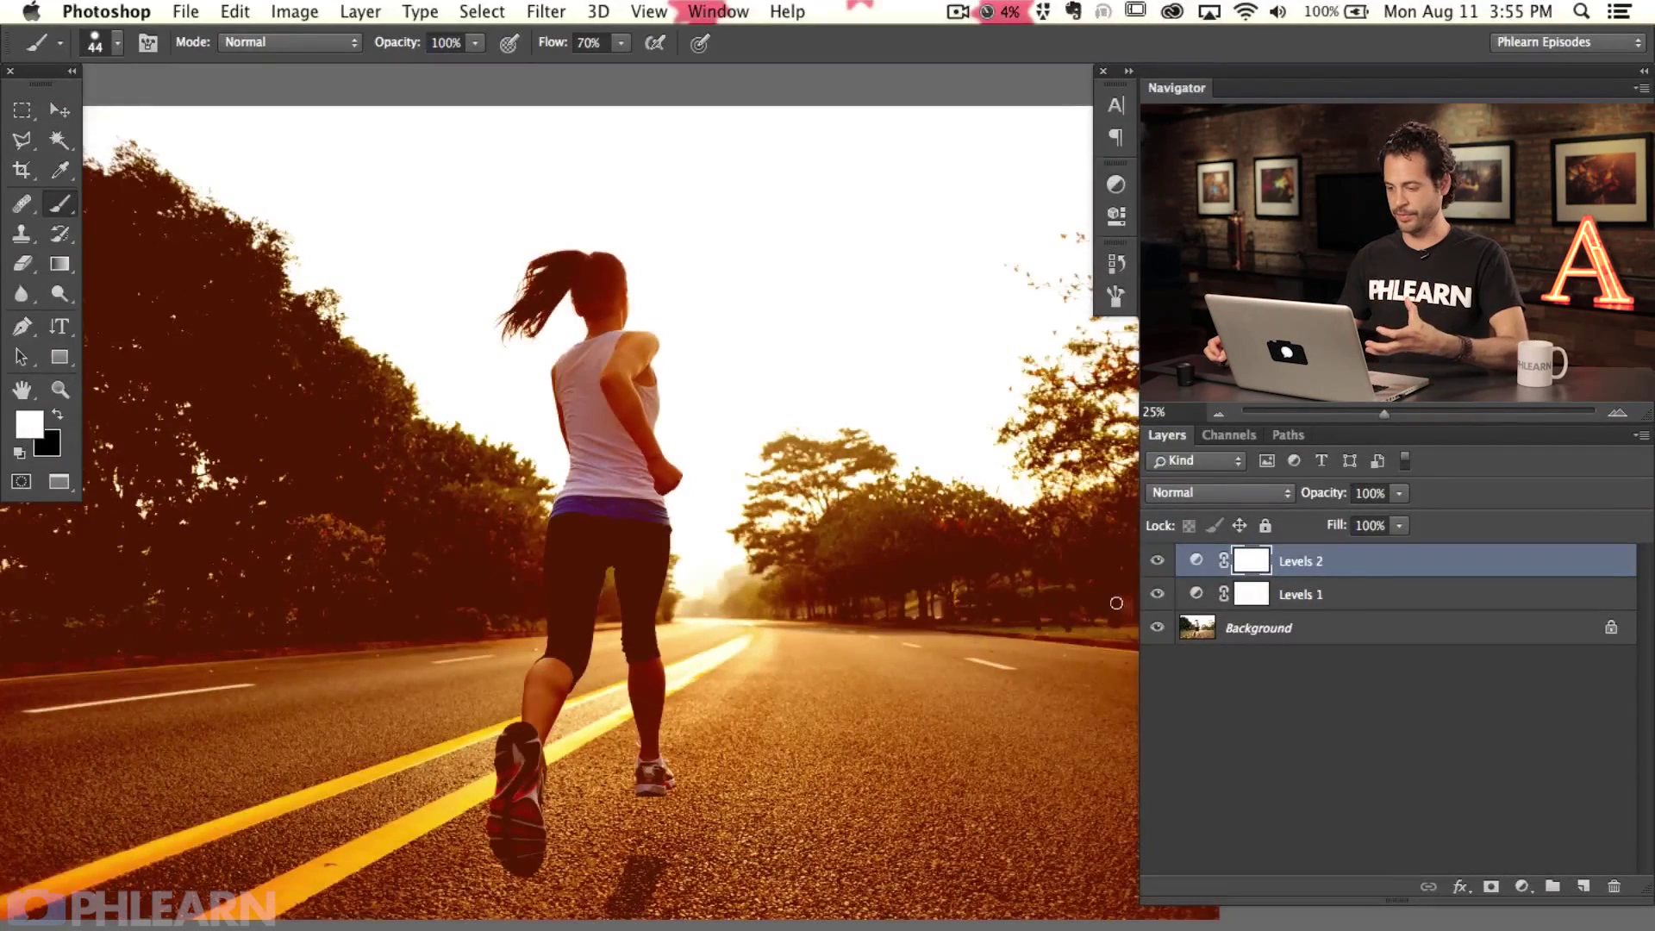
drag(916, 626, 944, 620)
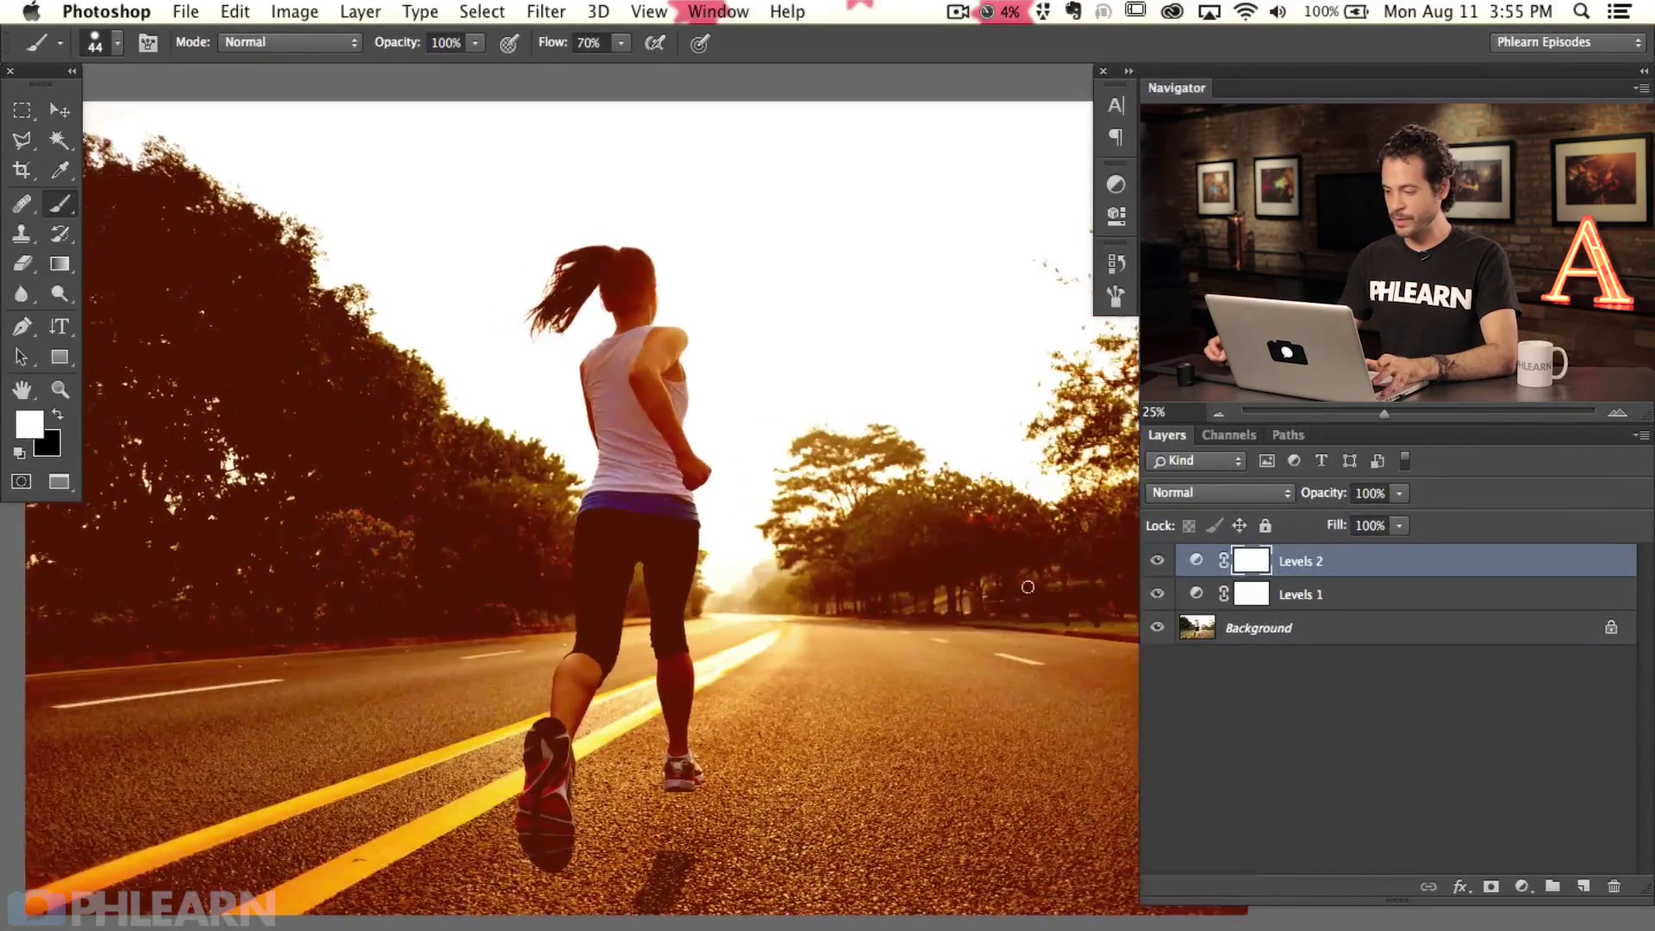
Add a third Levels adjustment layer and lower the Blue channel's output white level to 193.
click(1522, 886)
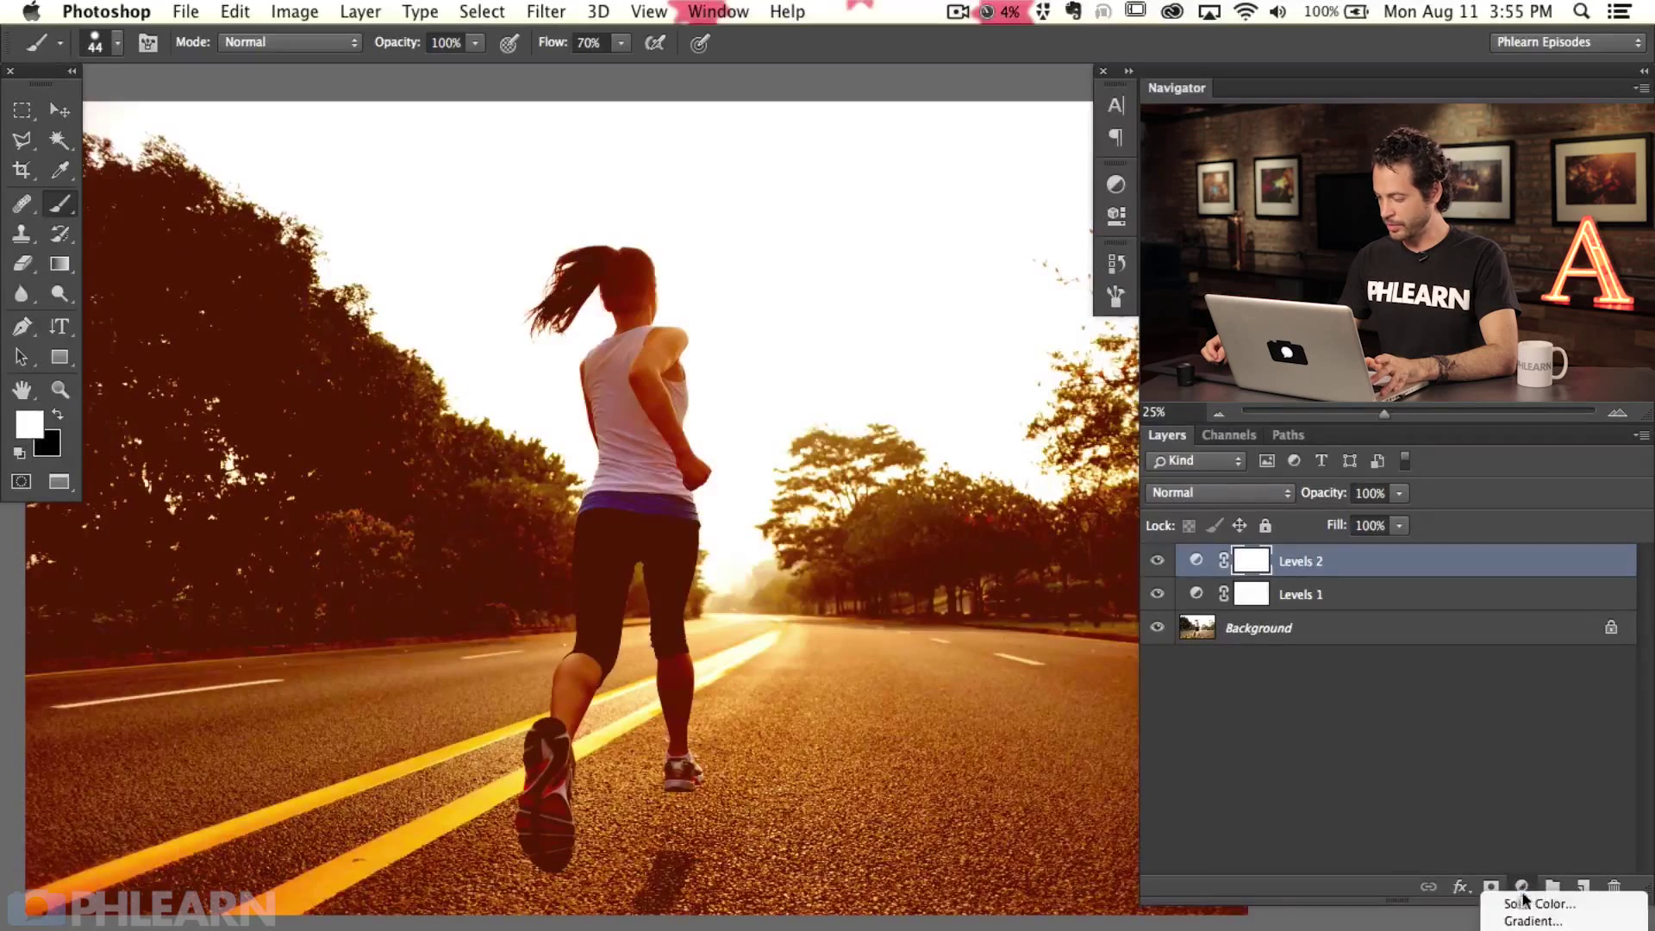
click(1542, 927)
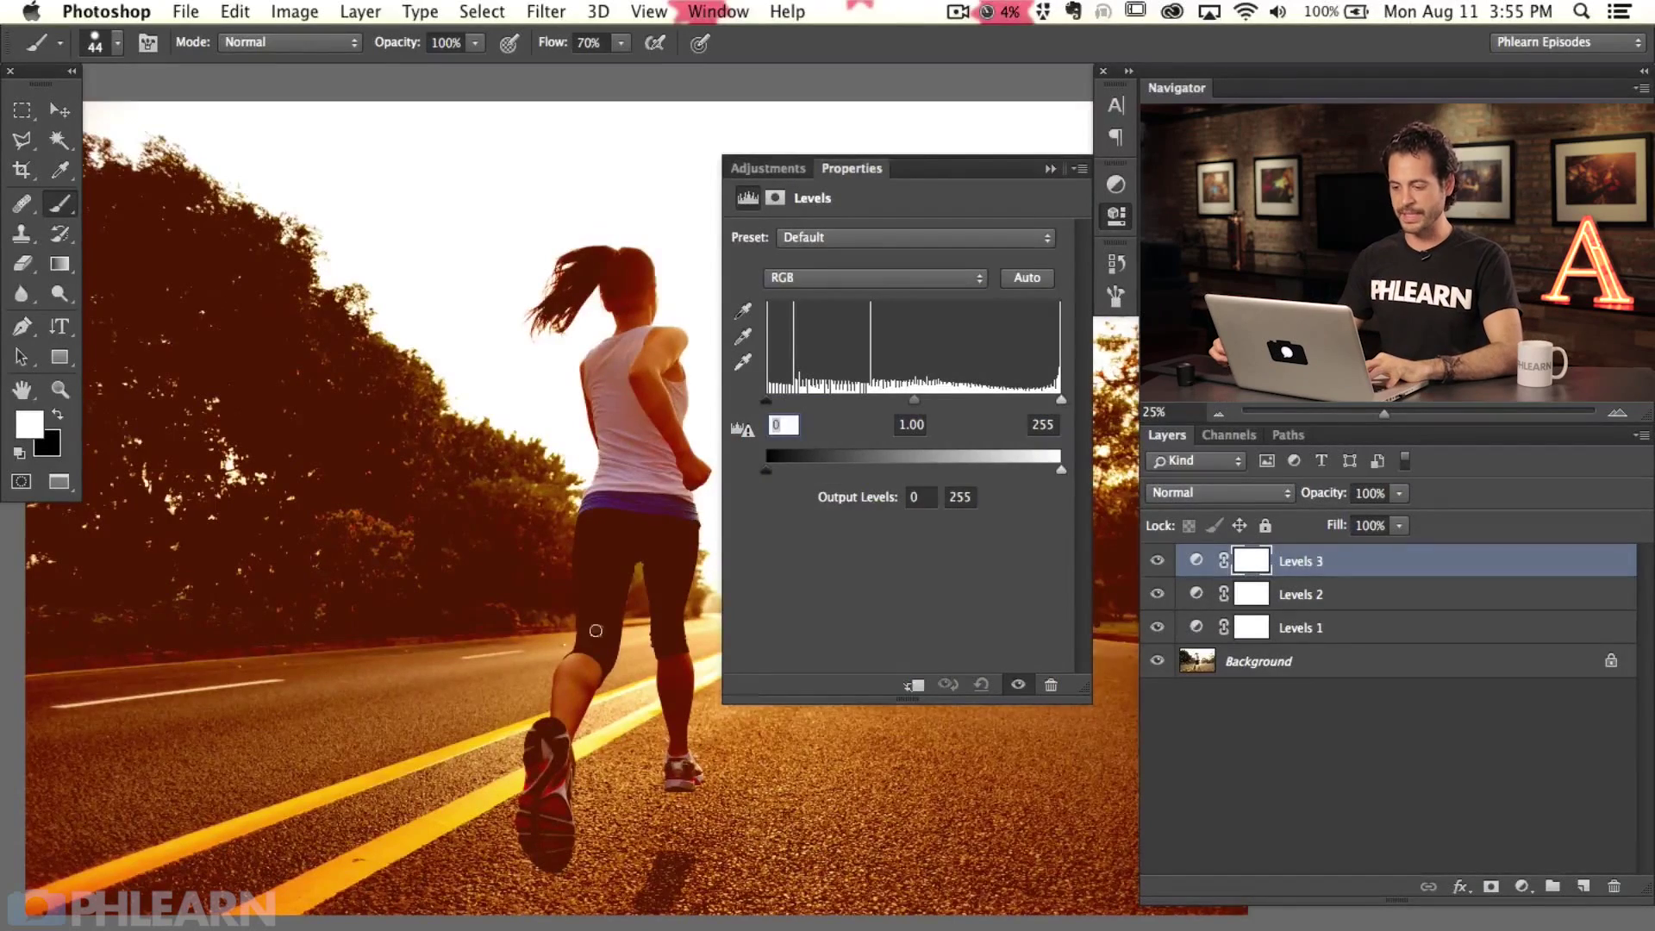
drag(619, 588, 457, 583)
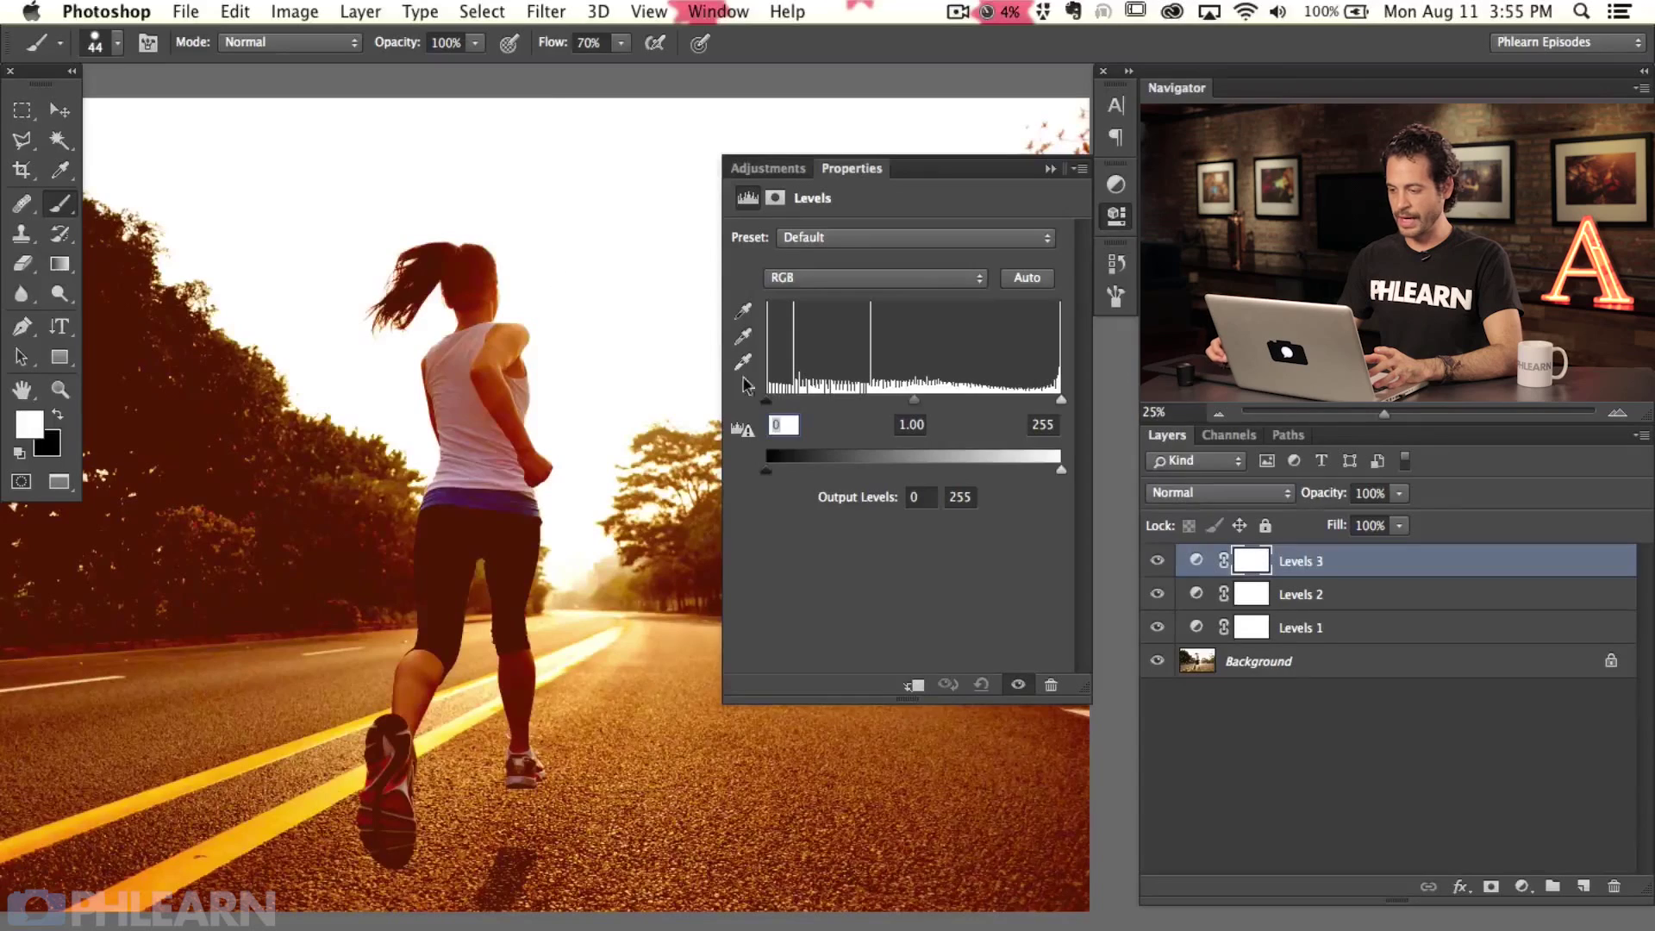
click(810, 276)
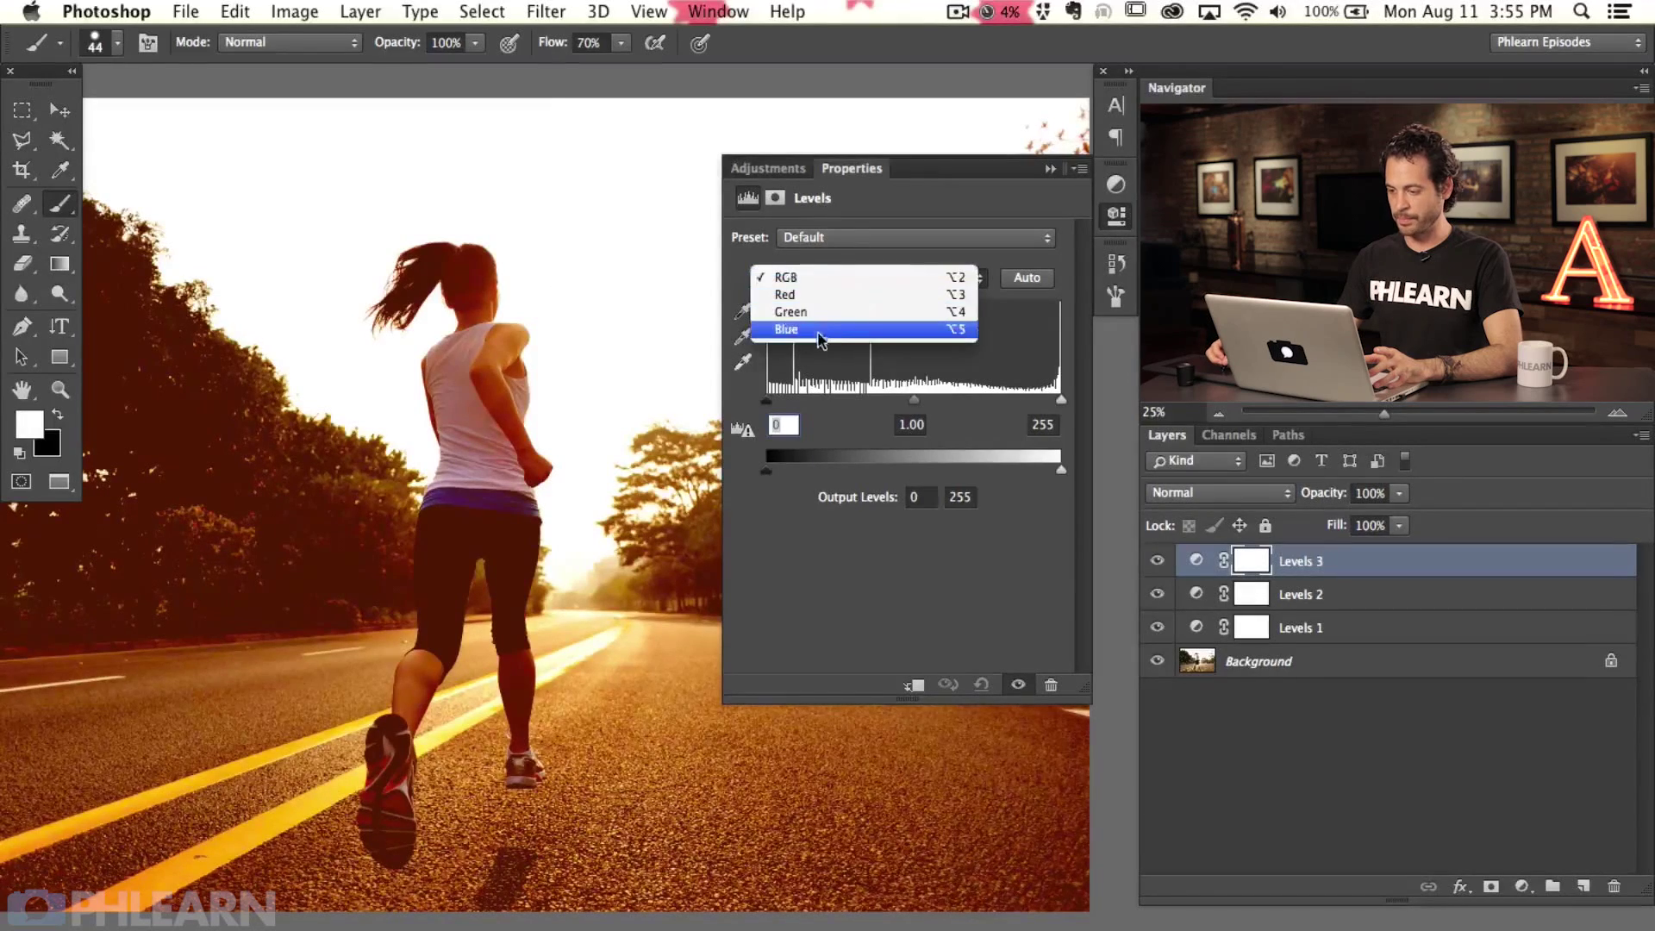
key(Return)
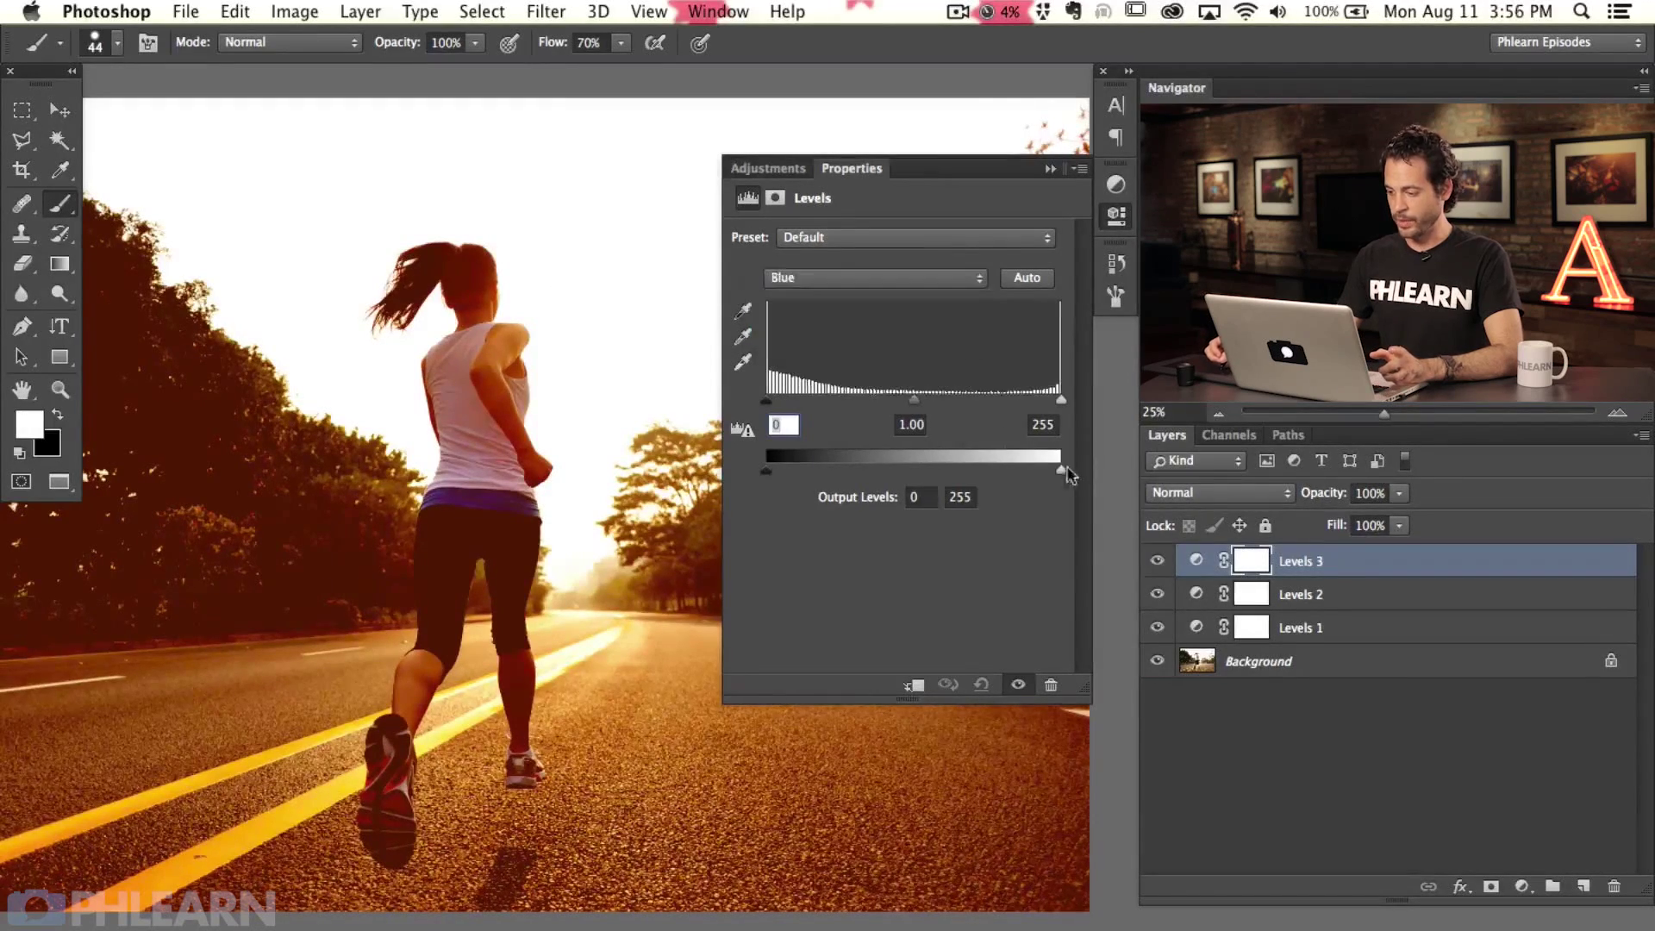
drag(1061, 473, 996, 472)
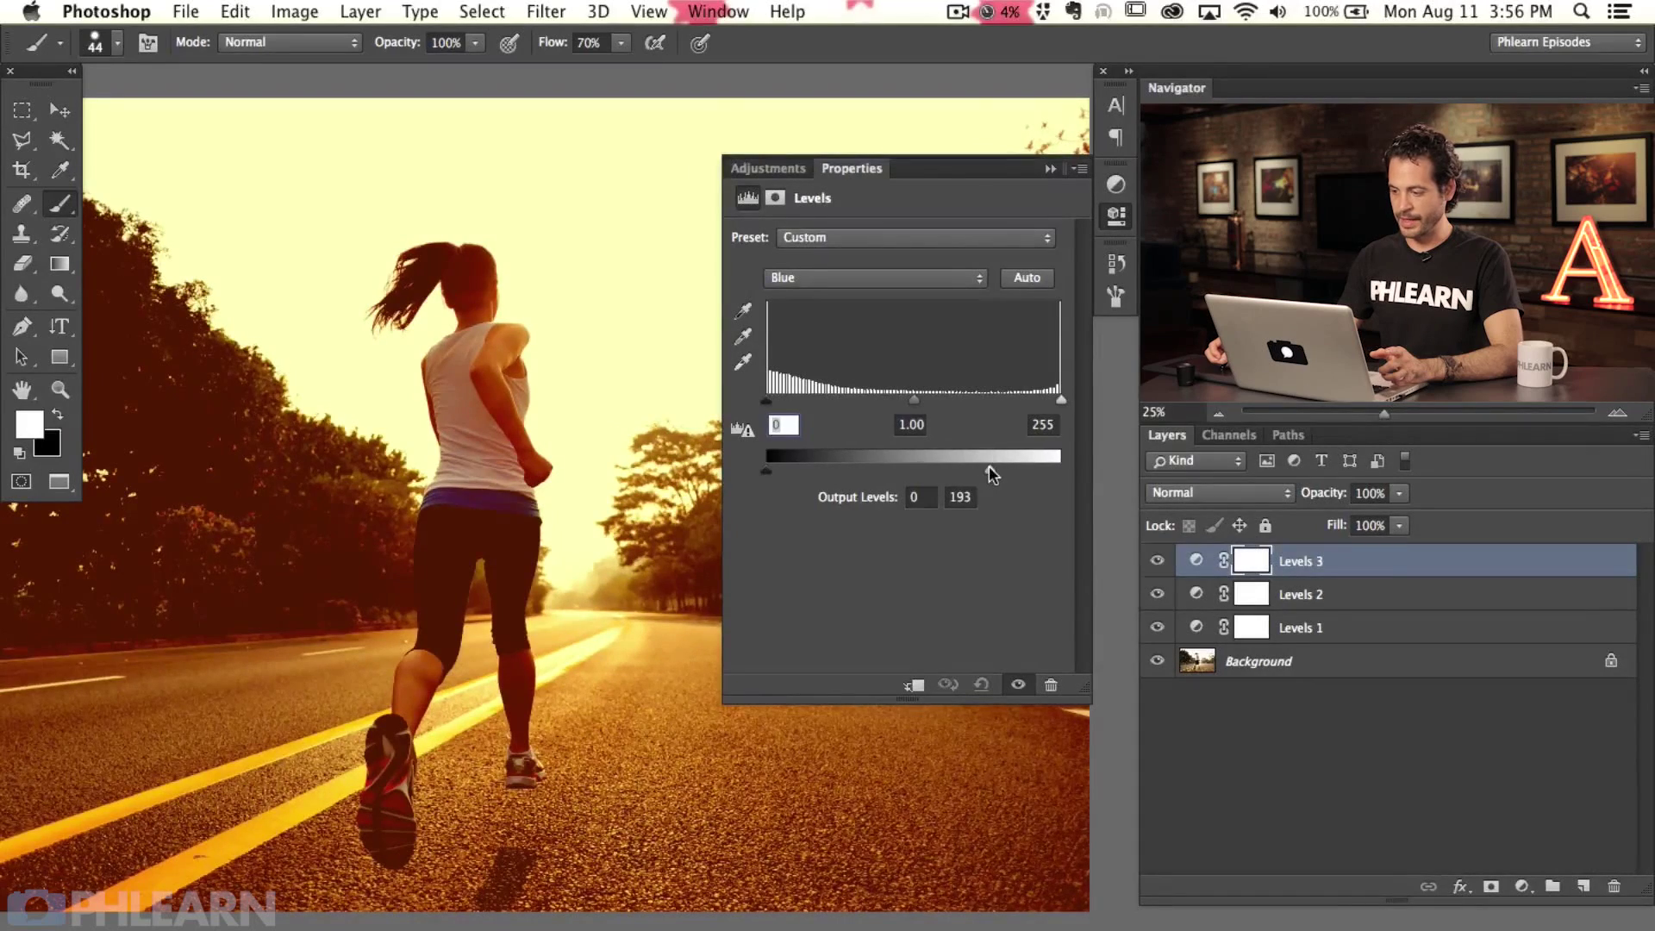
click(1117, 215)
drag(650, 580, 849, 584)
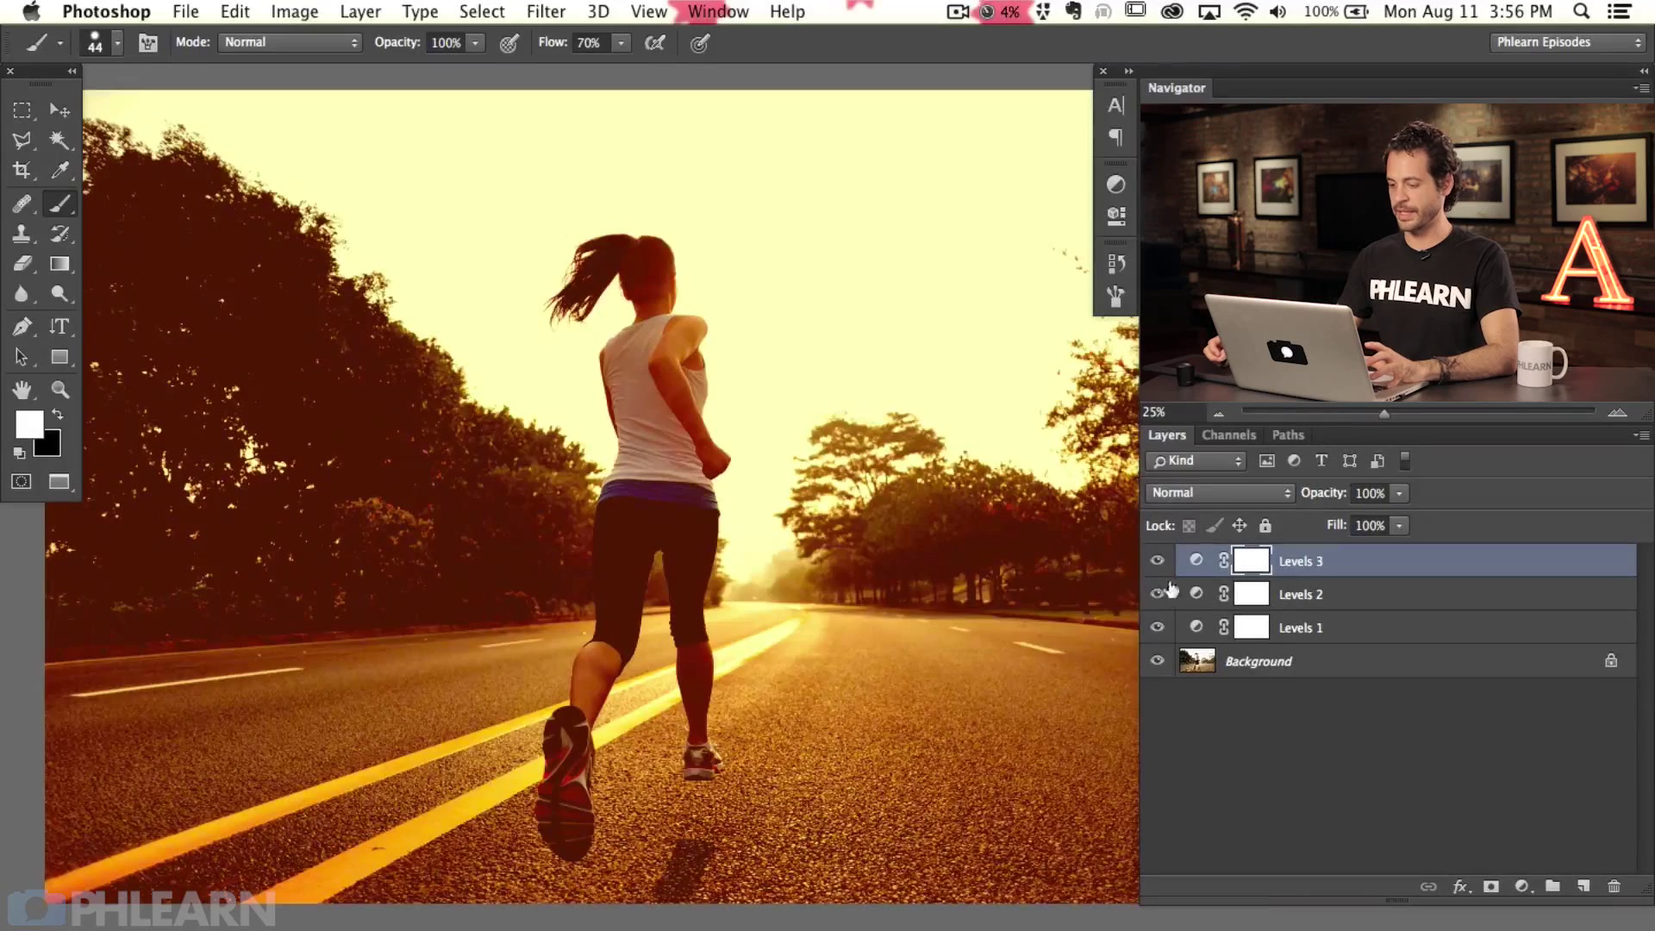
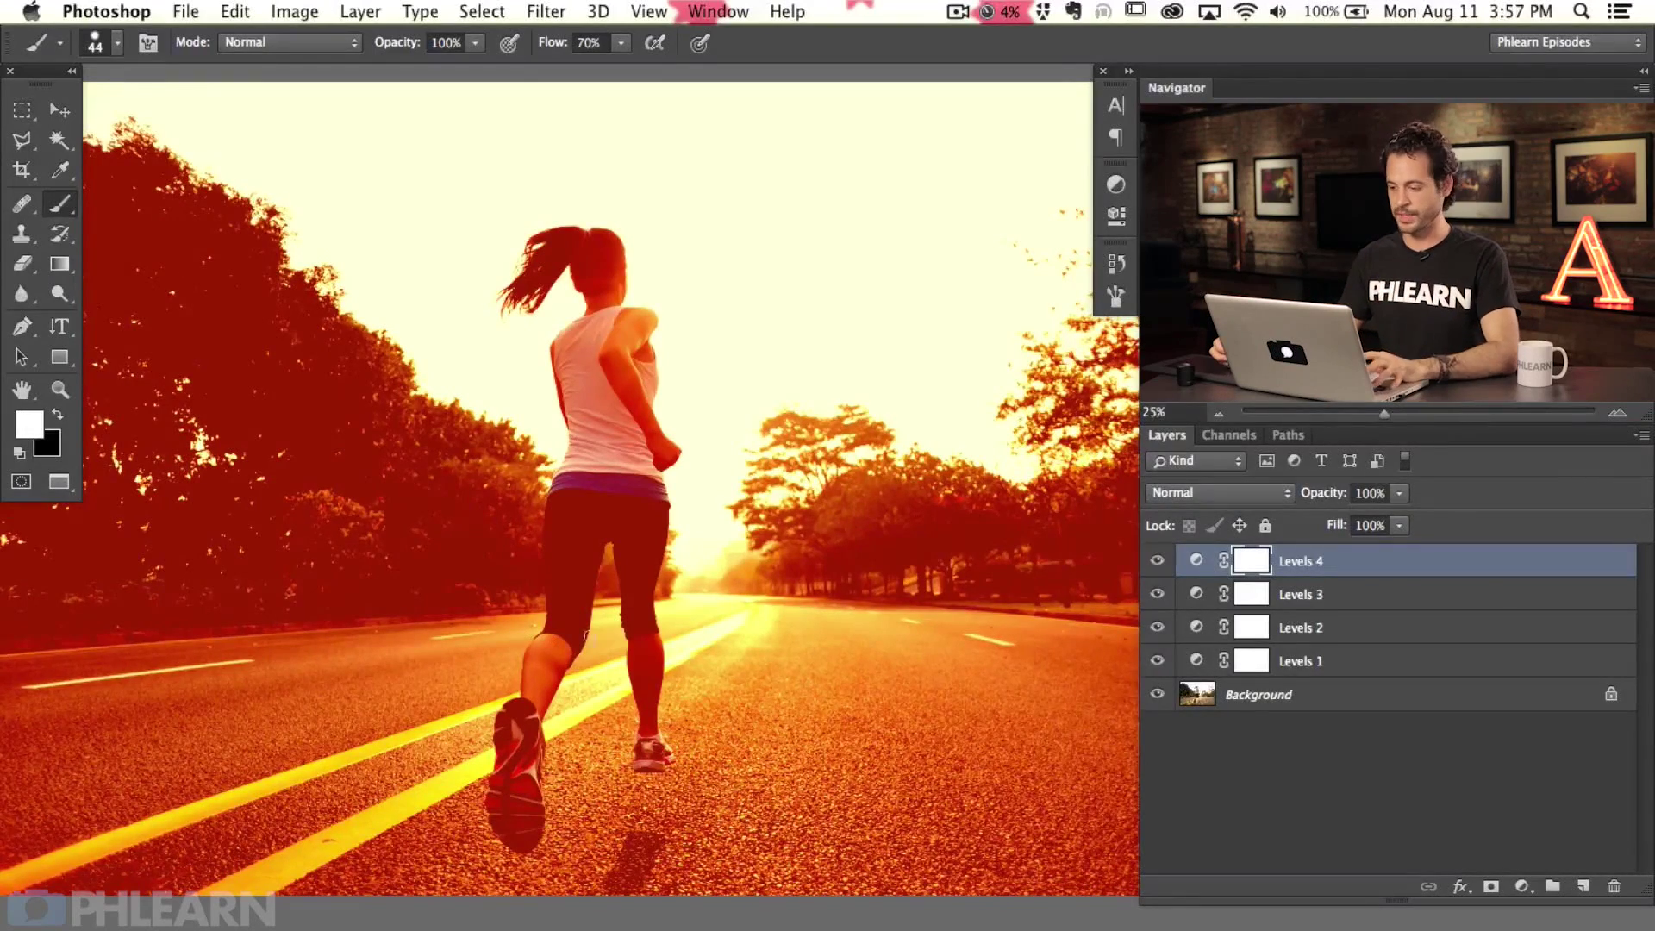
Set up the Gradient tool with the Foreground to Transparent preset, using white as the foreground colour.
click(63, 268)
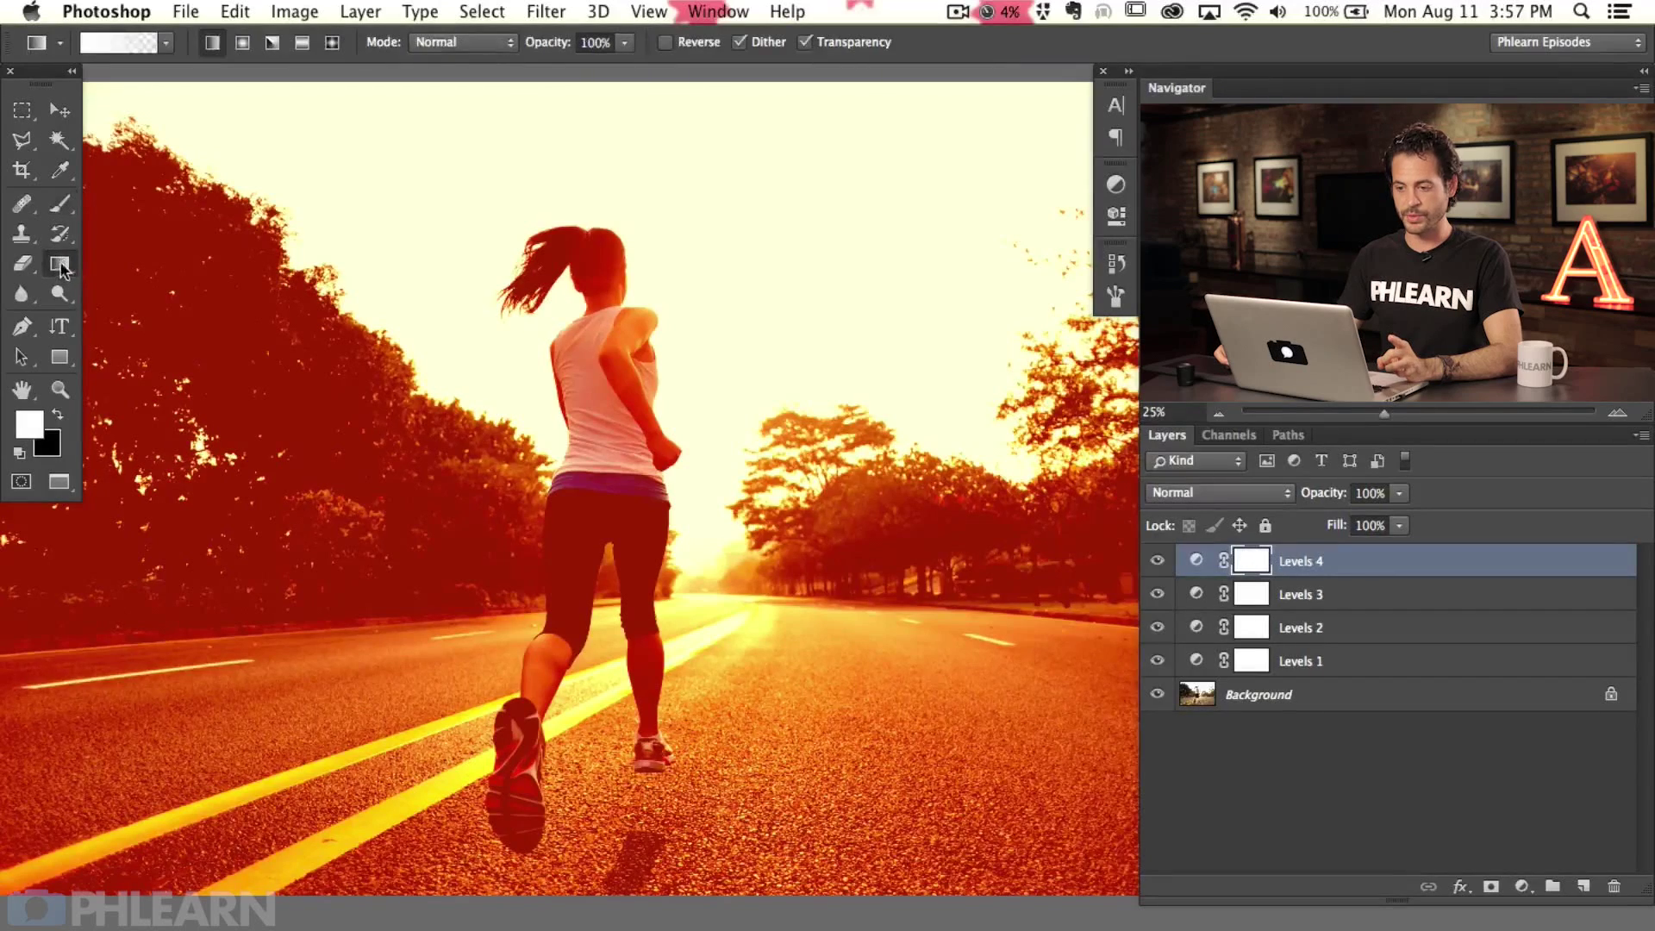
click(117, 49)
drag(754, 143, 696, 172)
click(566, 250)
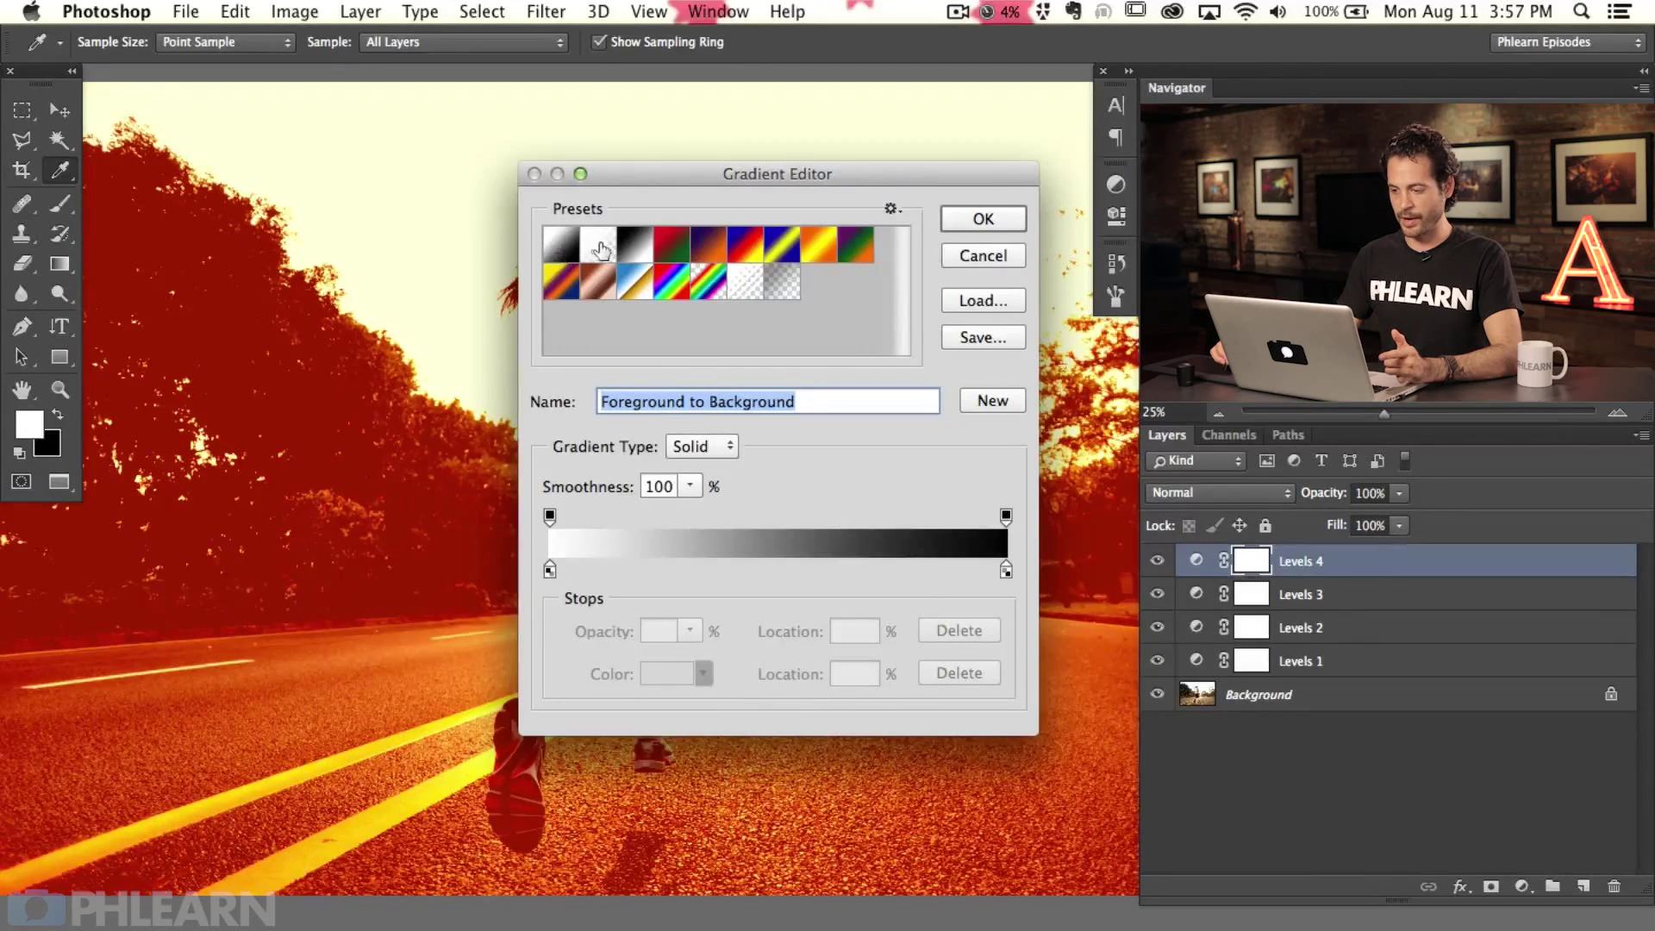
click(599, 250)
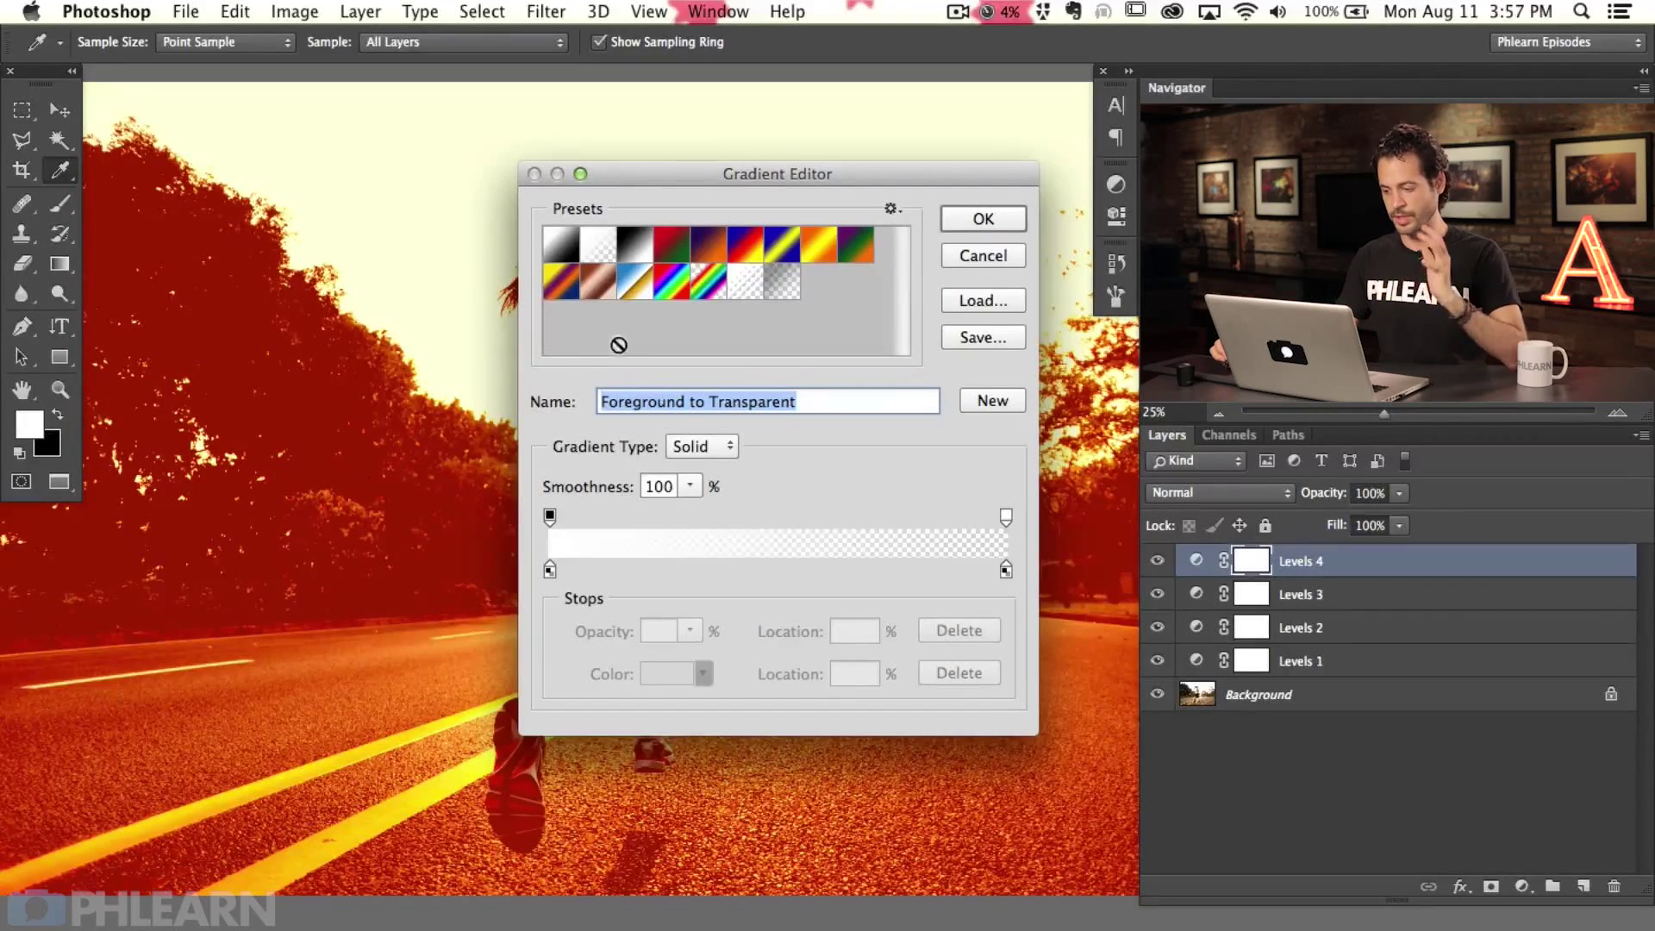
click(980, 221)
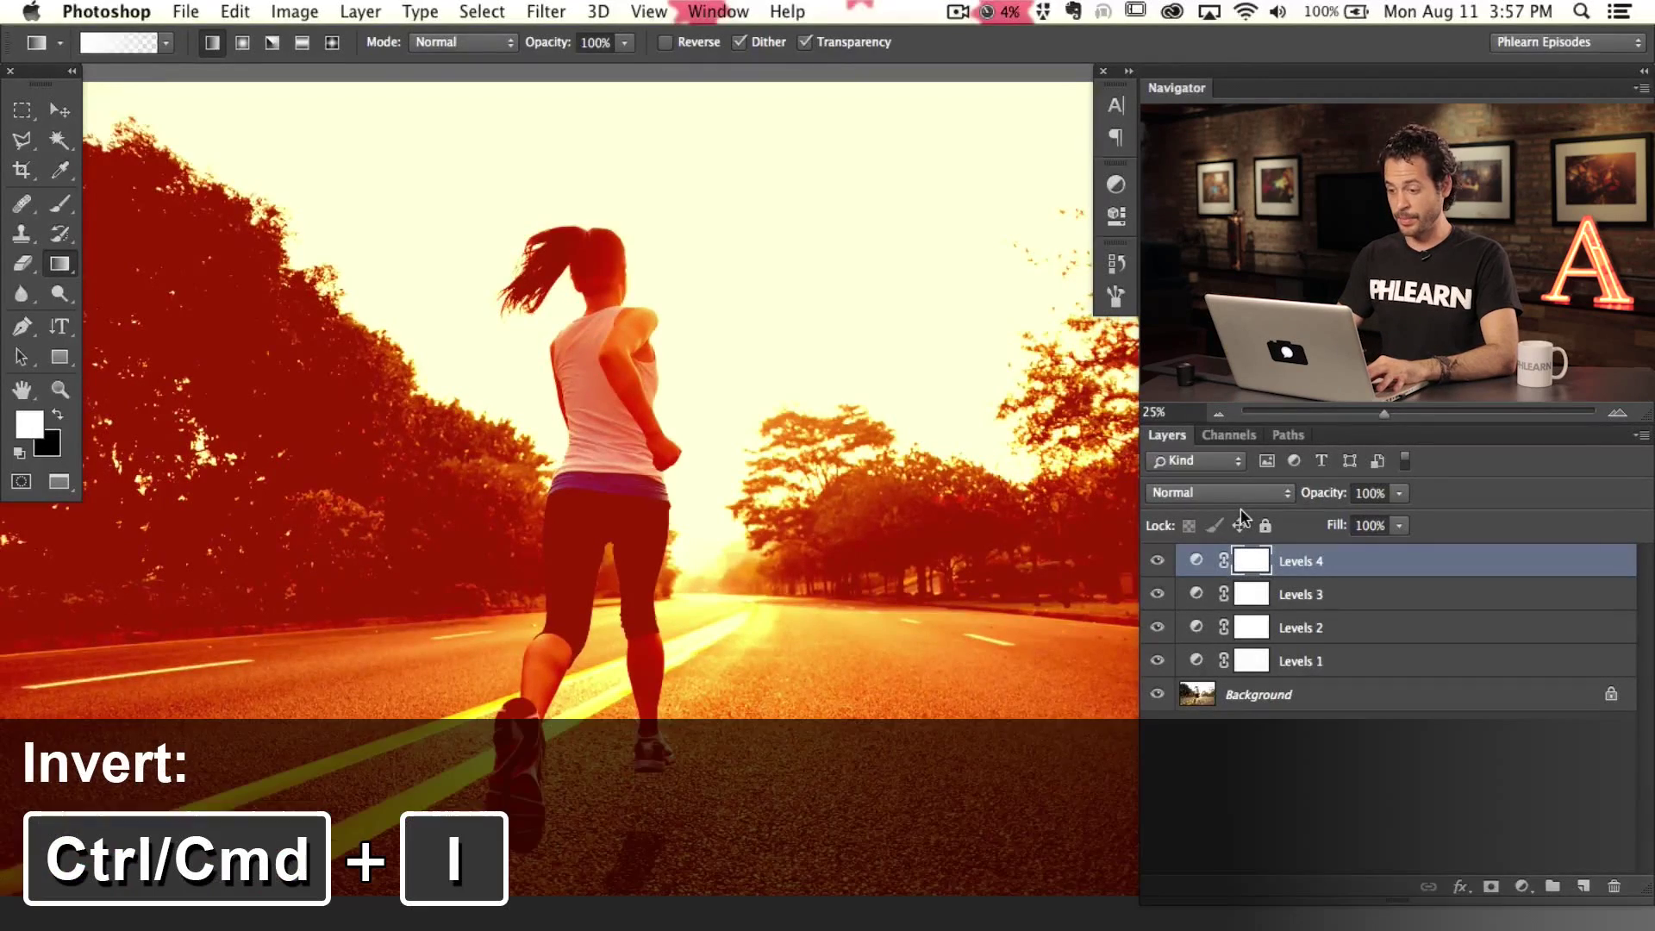
Invert the Levels 4 mask to black and draw white linear gradients across it from the left side of the photo.
key(super+i)
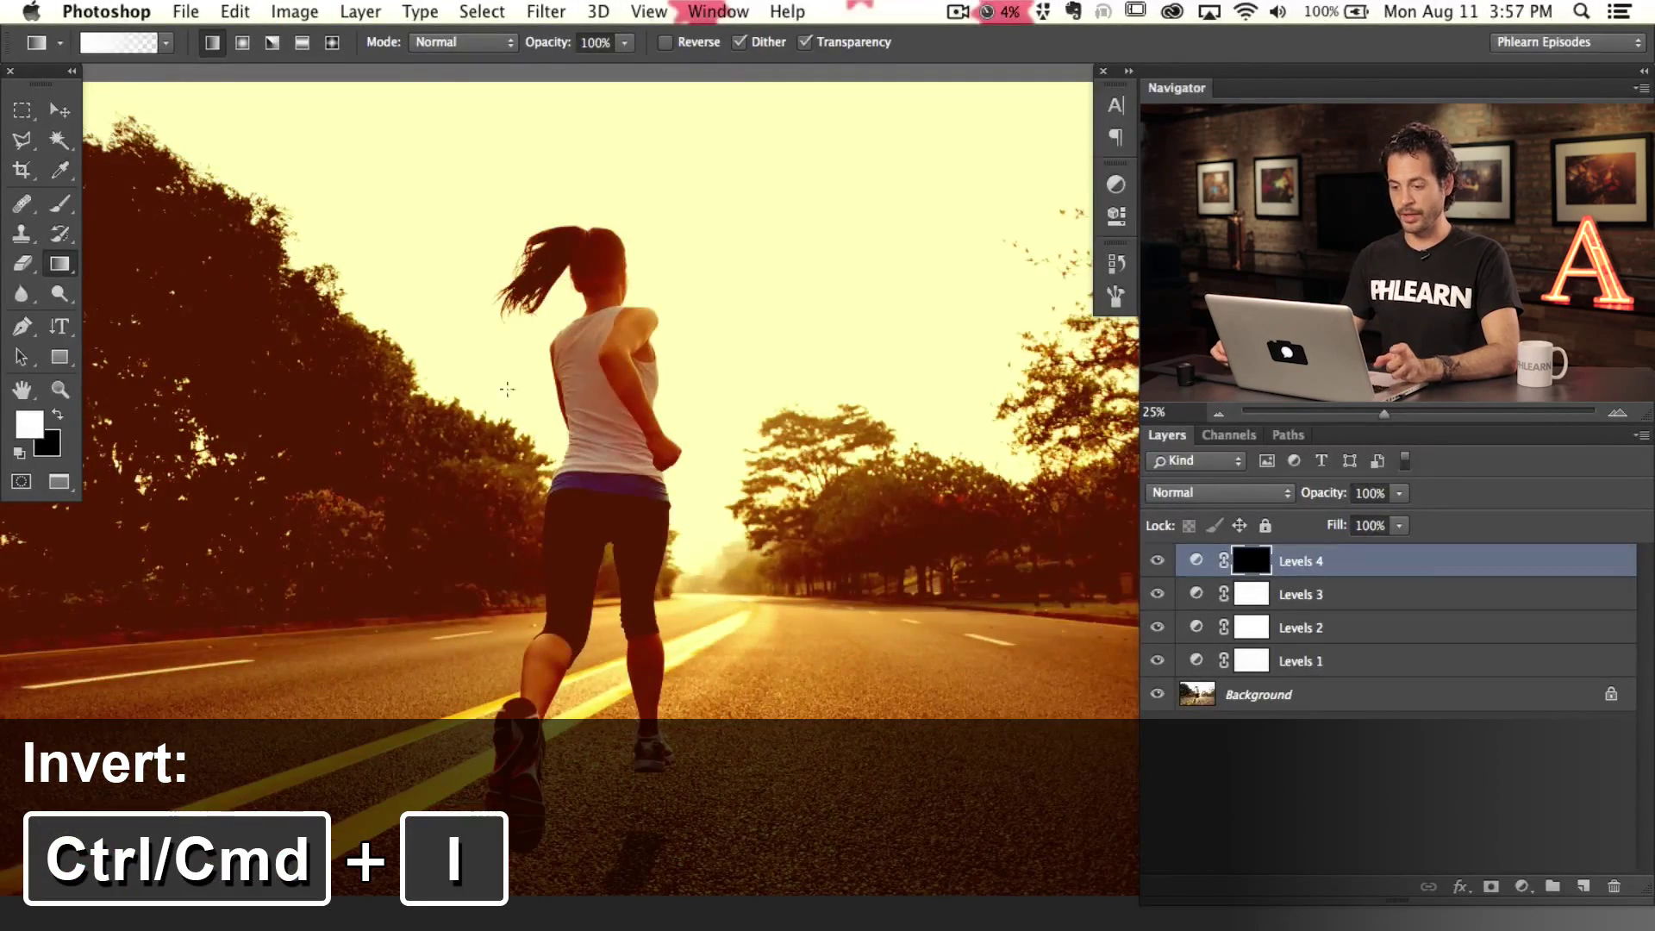
scroll(379, 465, left, 5)
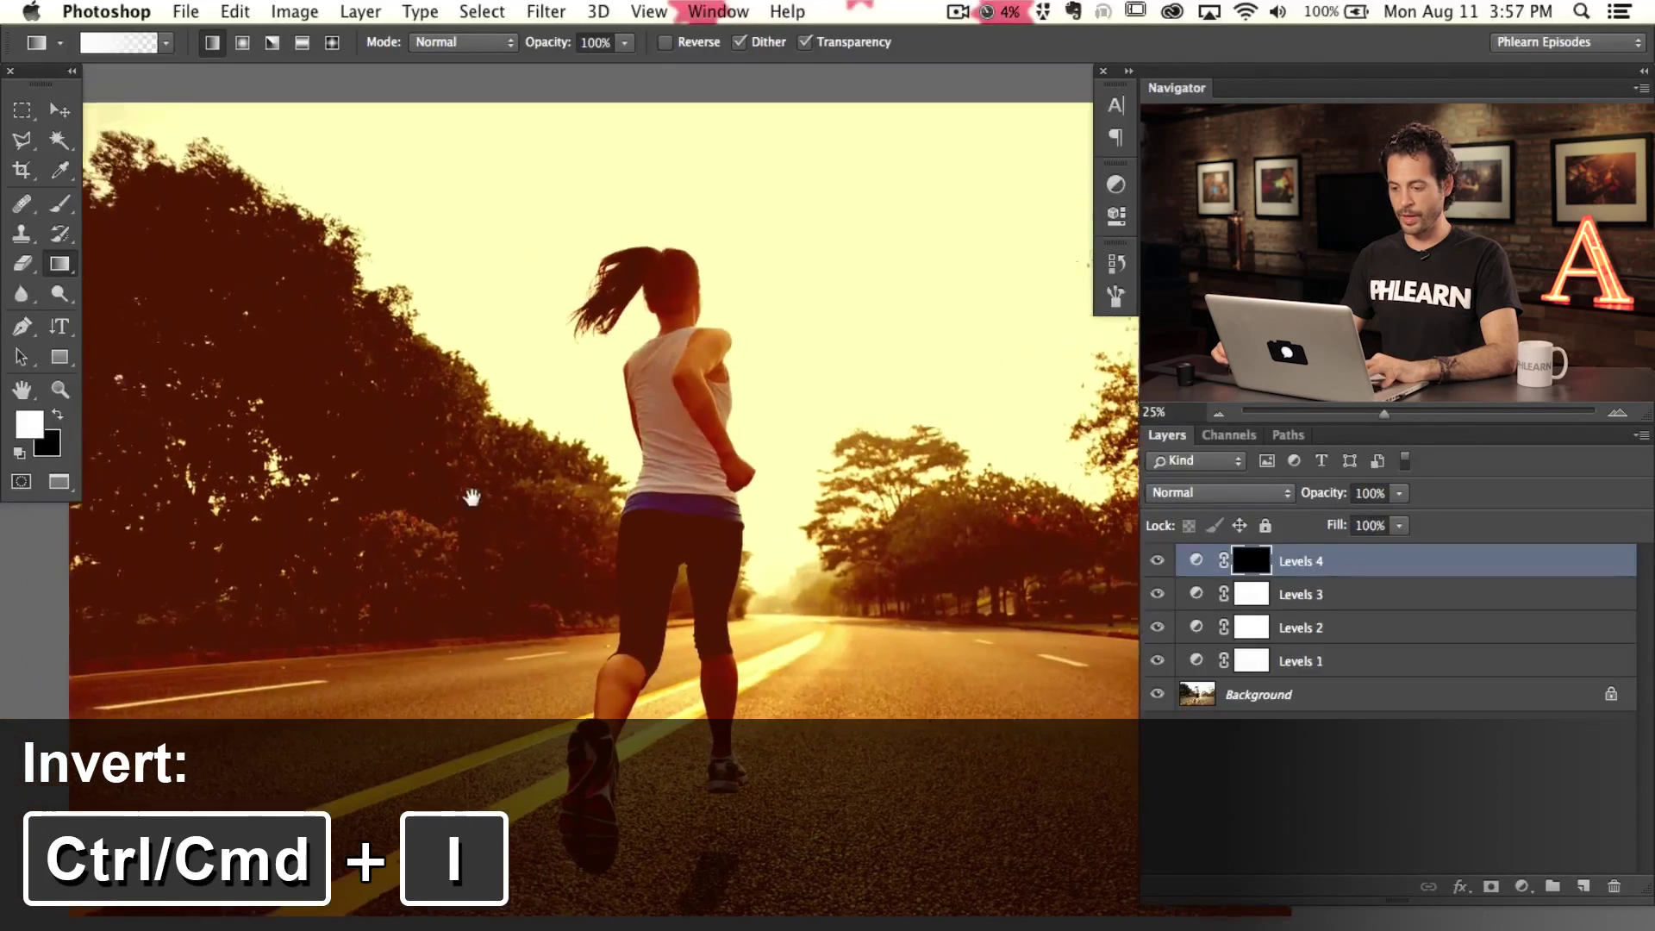
drag(150, 522, 587, 525)
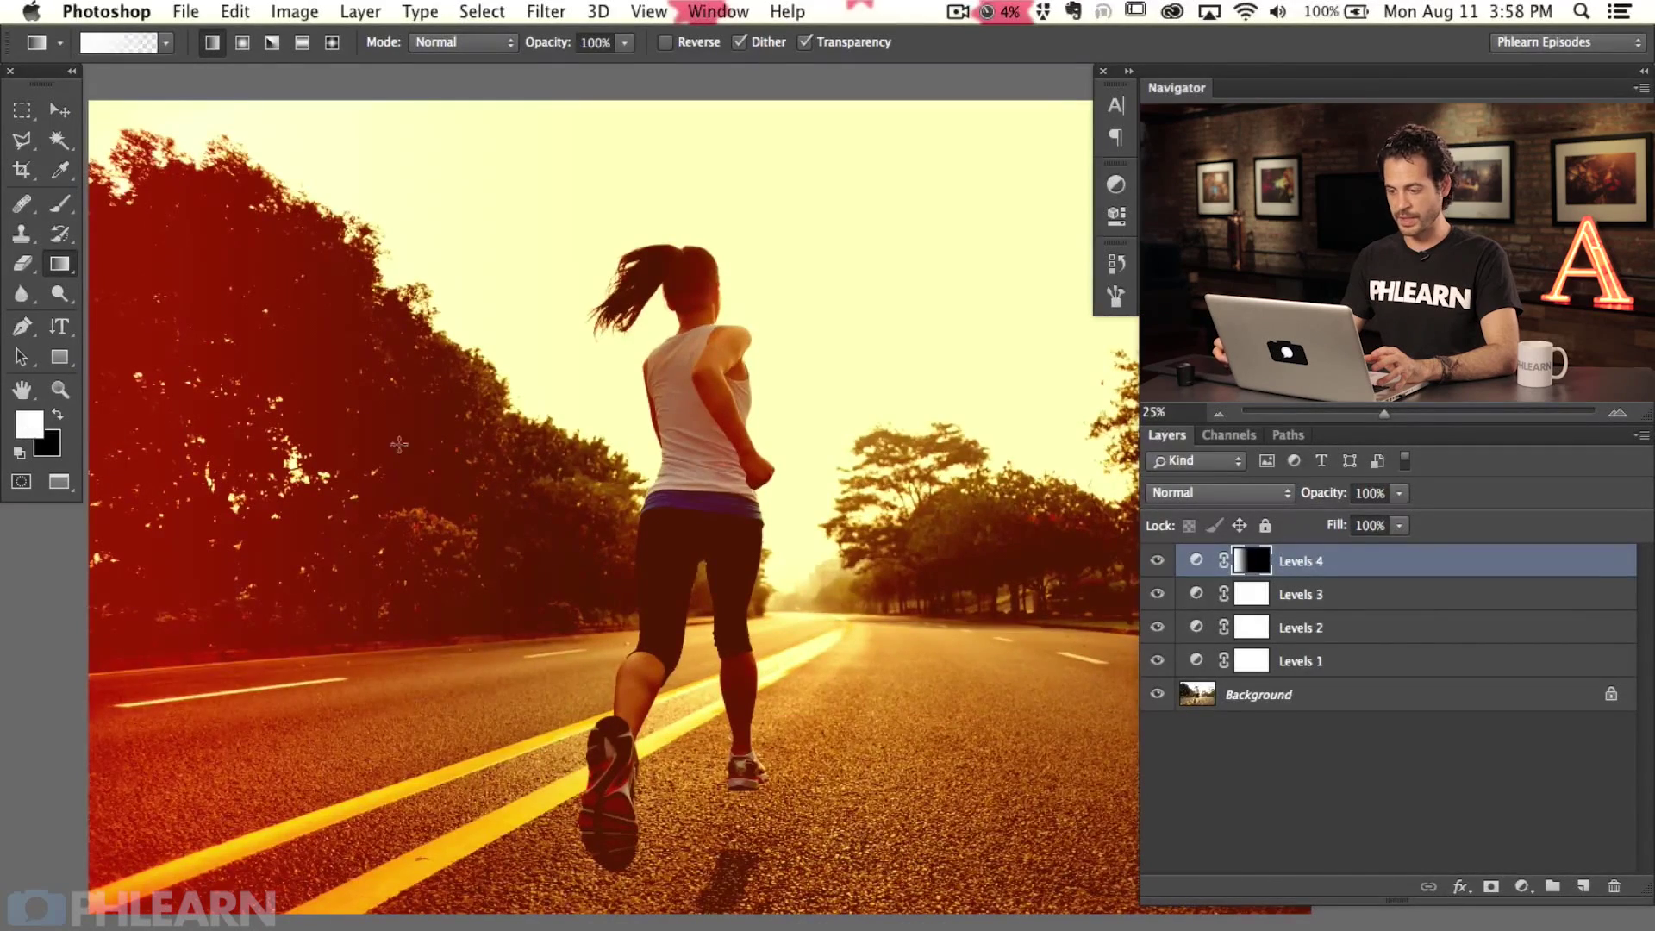
drag(222, 539, 1049, 519)
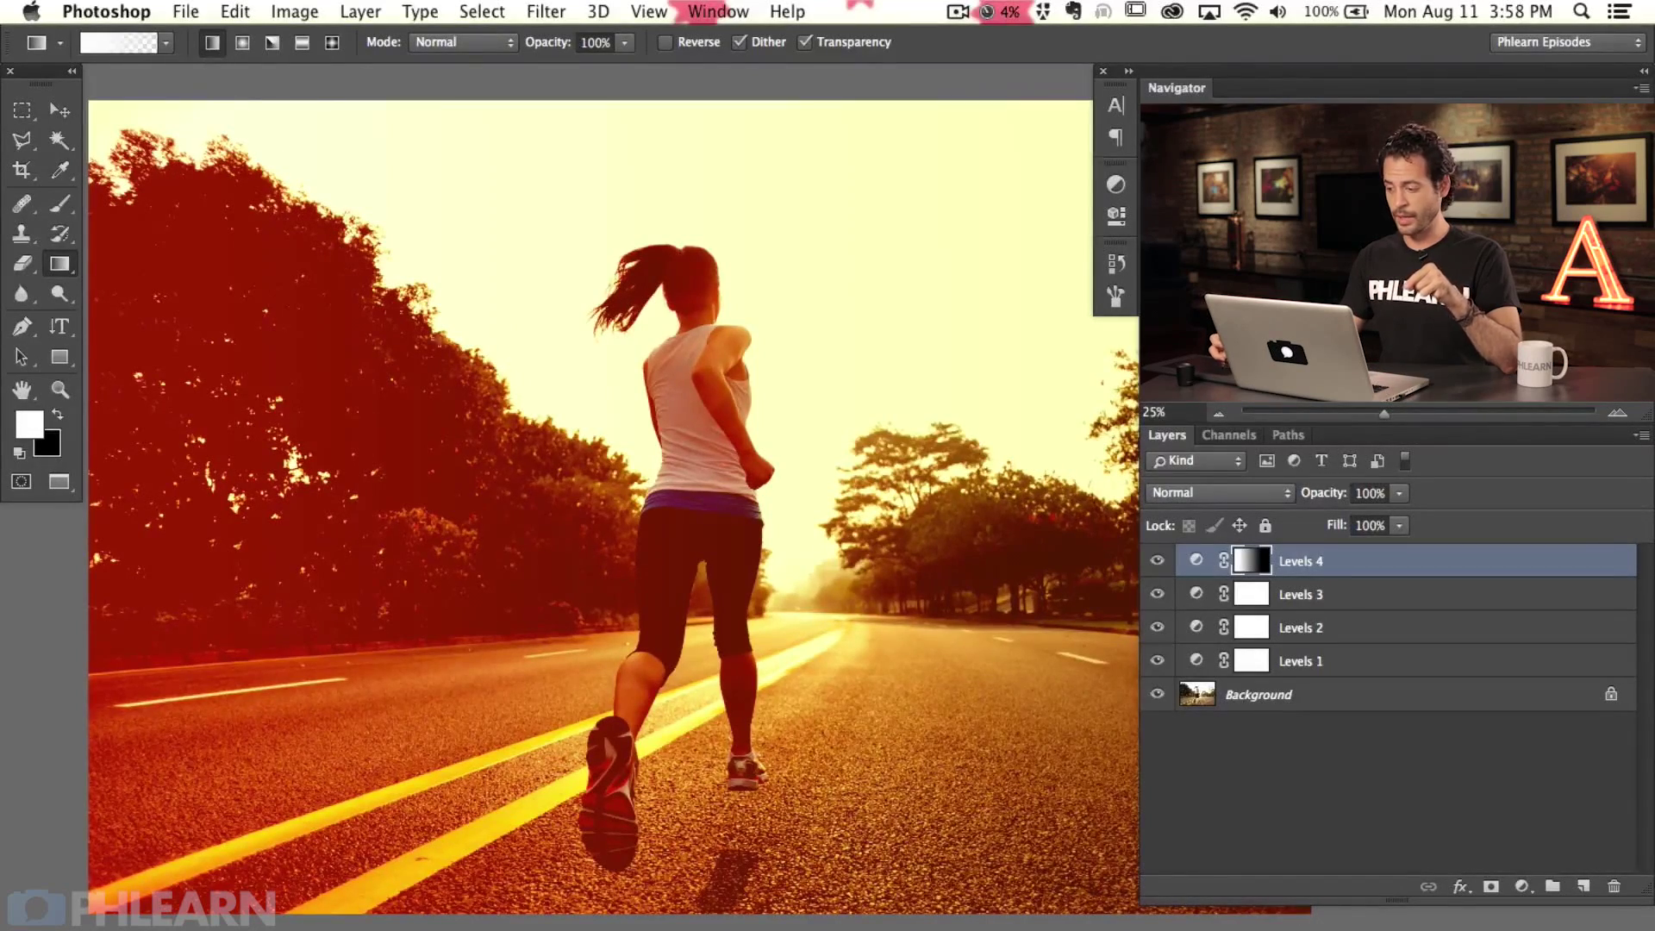
Display the Levels 4 mask on its own to examine the linear gradient, and return to the image view.
alt+click(1248, 559)
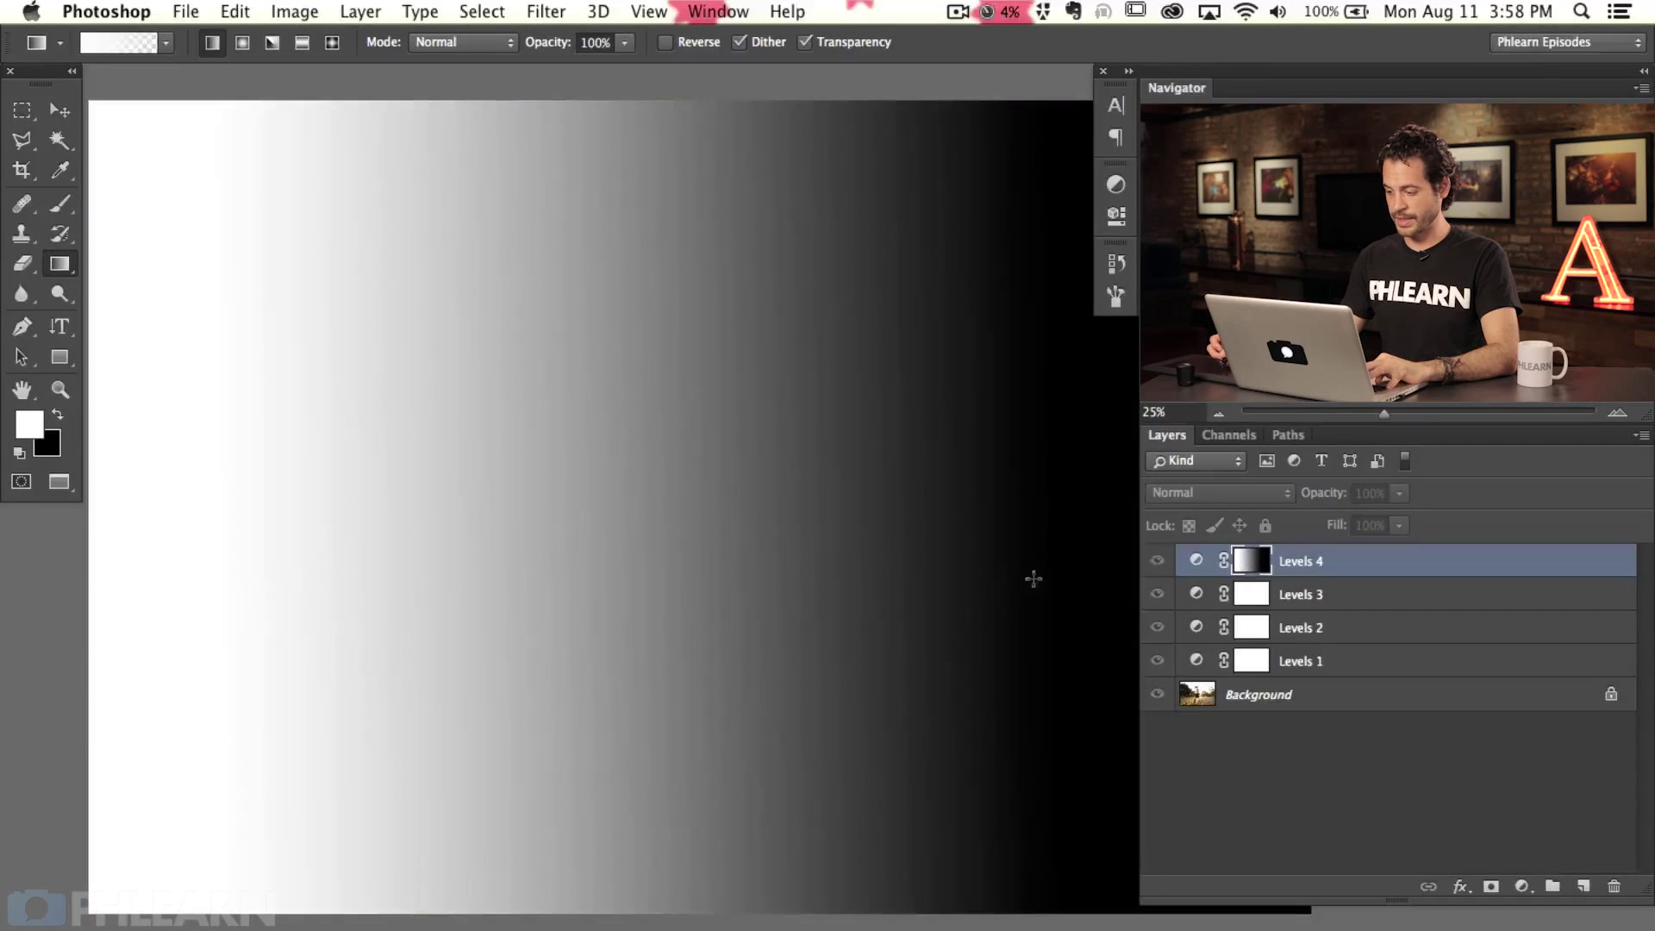
drag(215, 586, 992, 594)
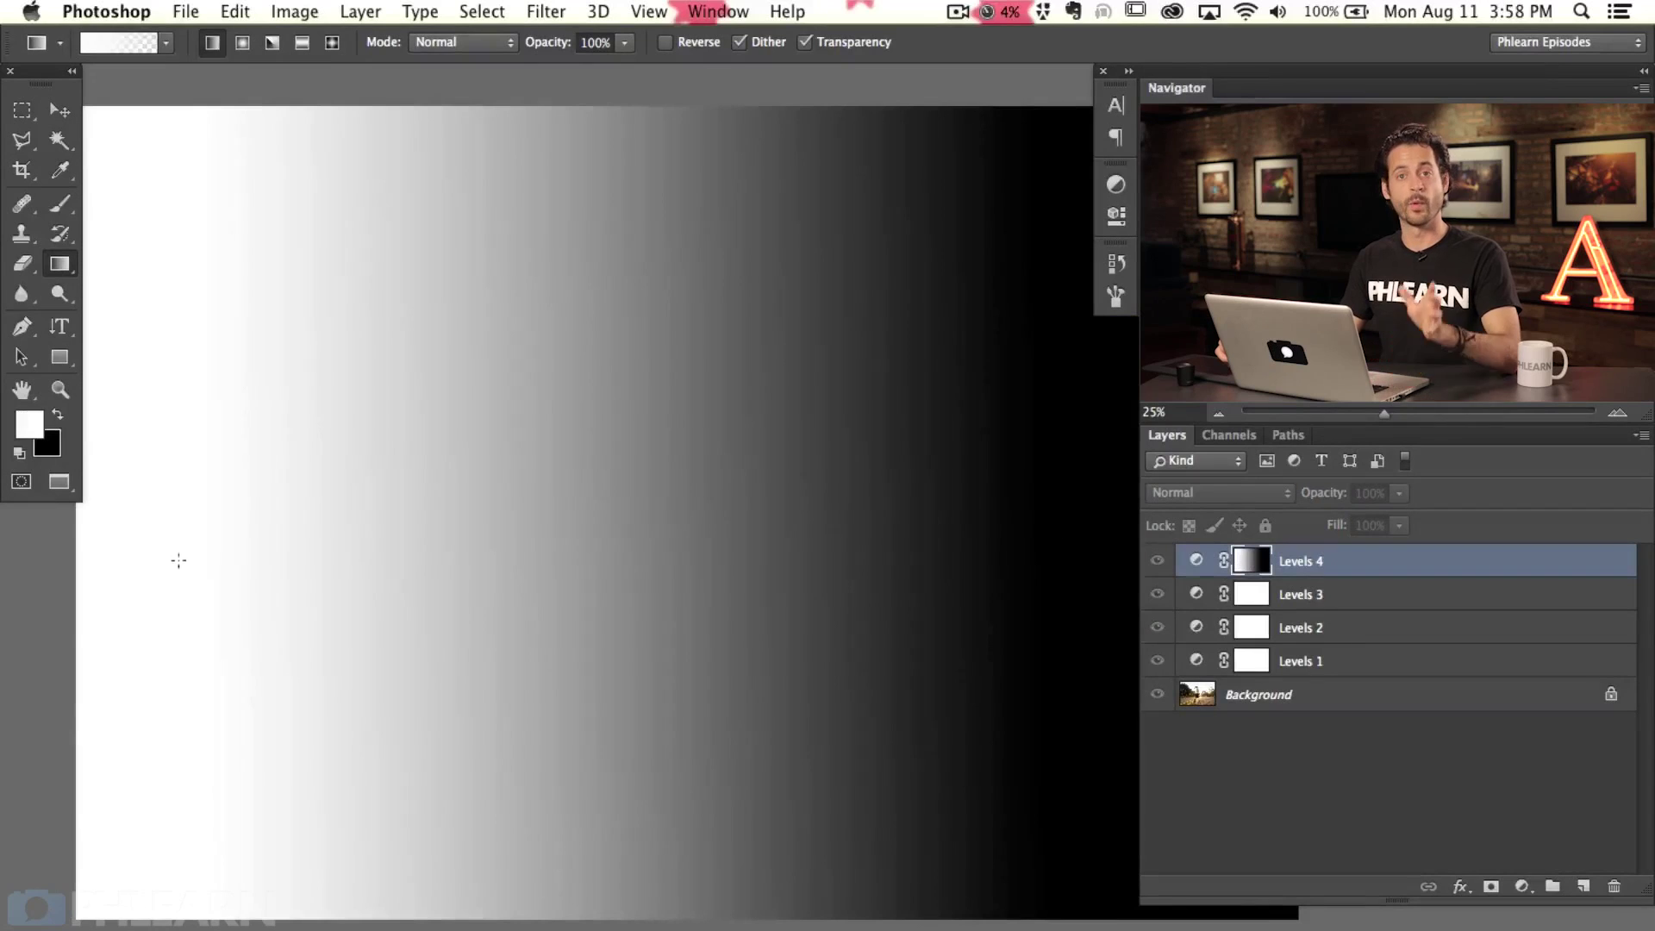
alt+click(1250, 562)
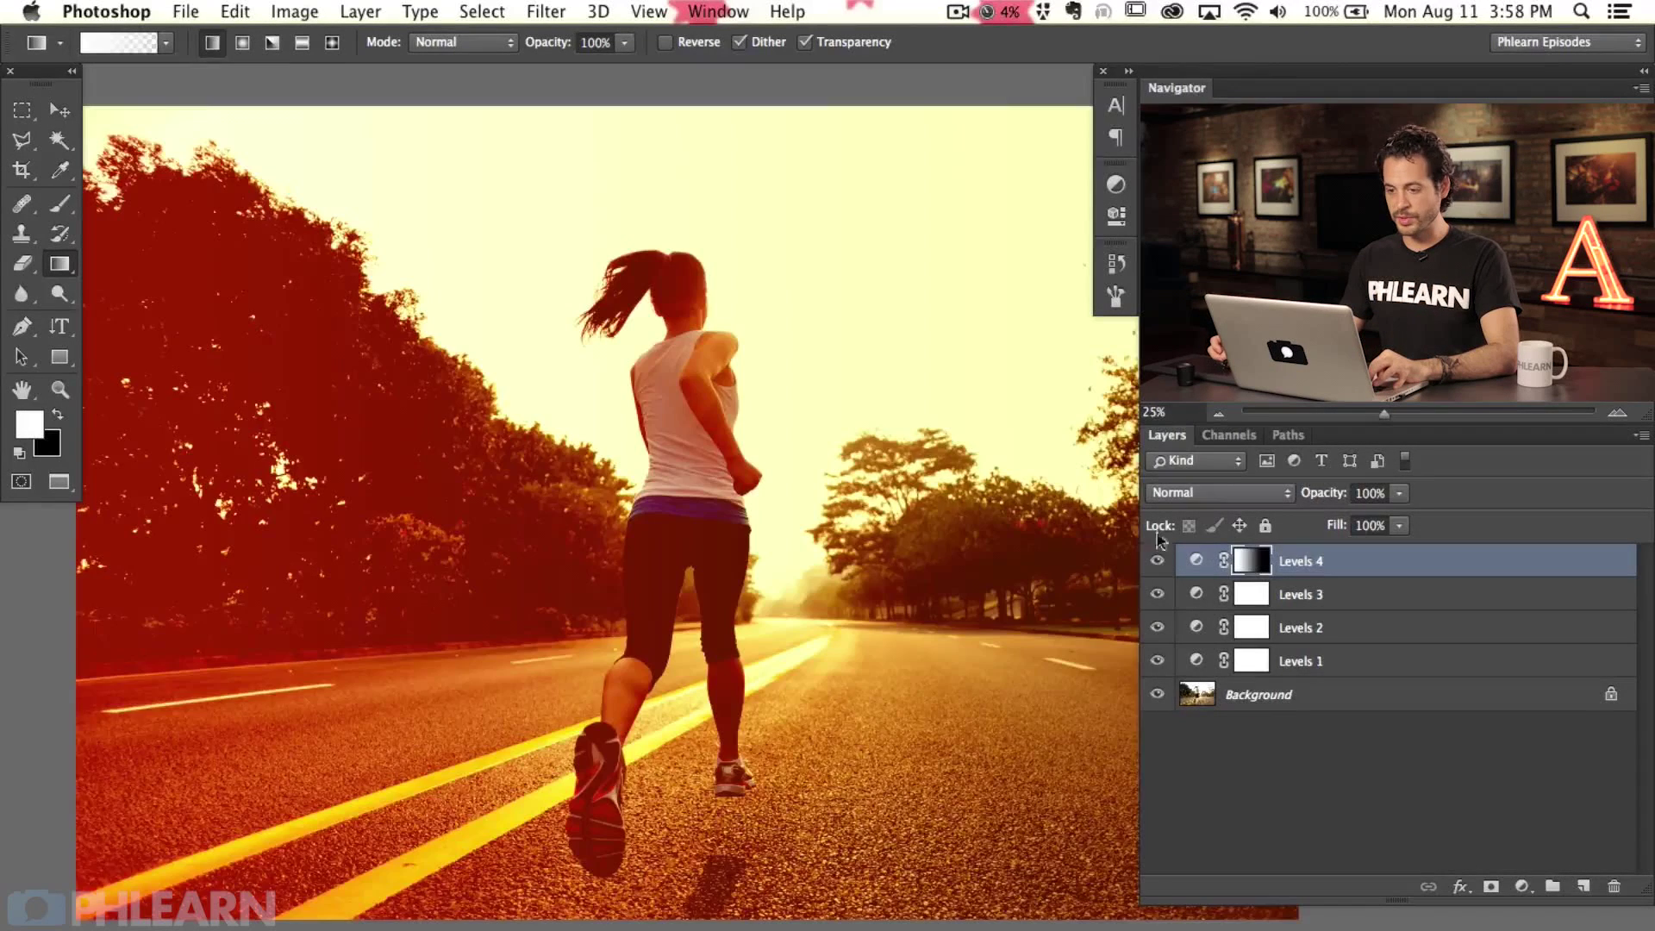
Fill the Levels 4 mask with black and draw large white radial gradients on it, centred in the sky beside the runner.
key(super+BackSpace)
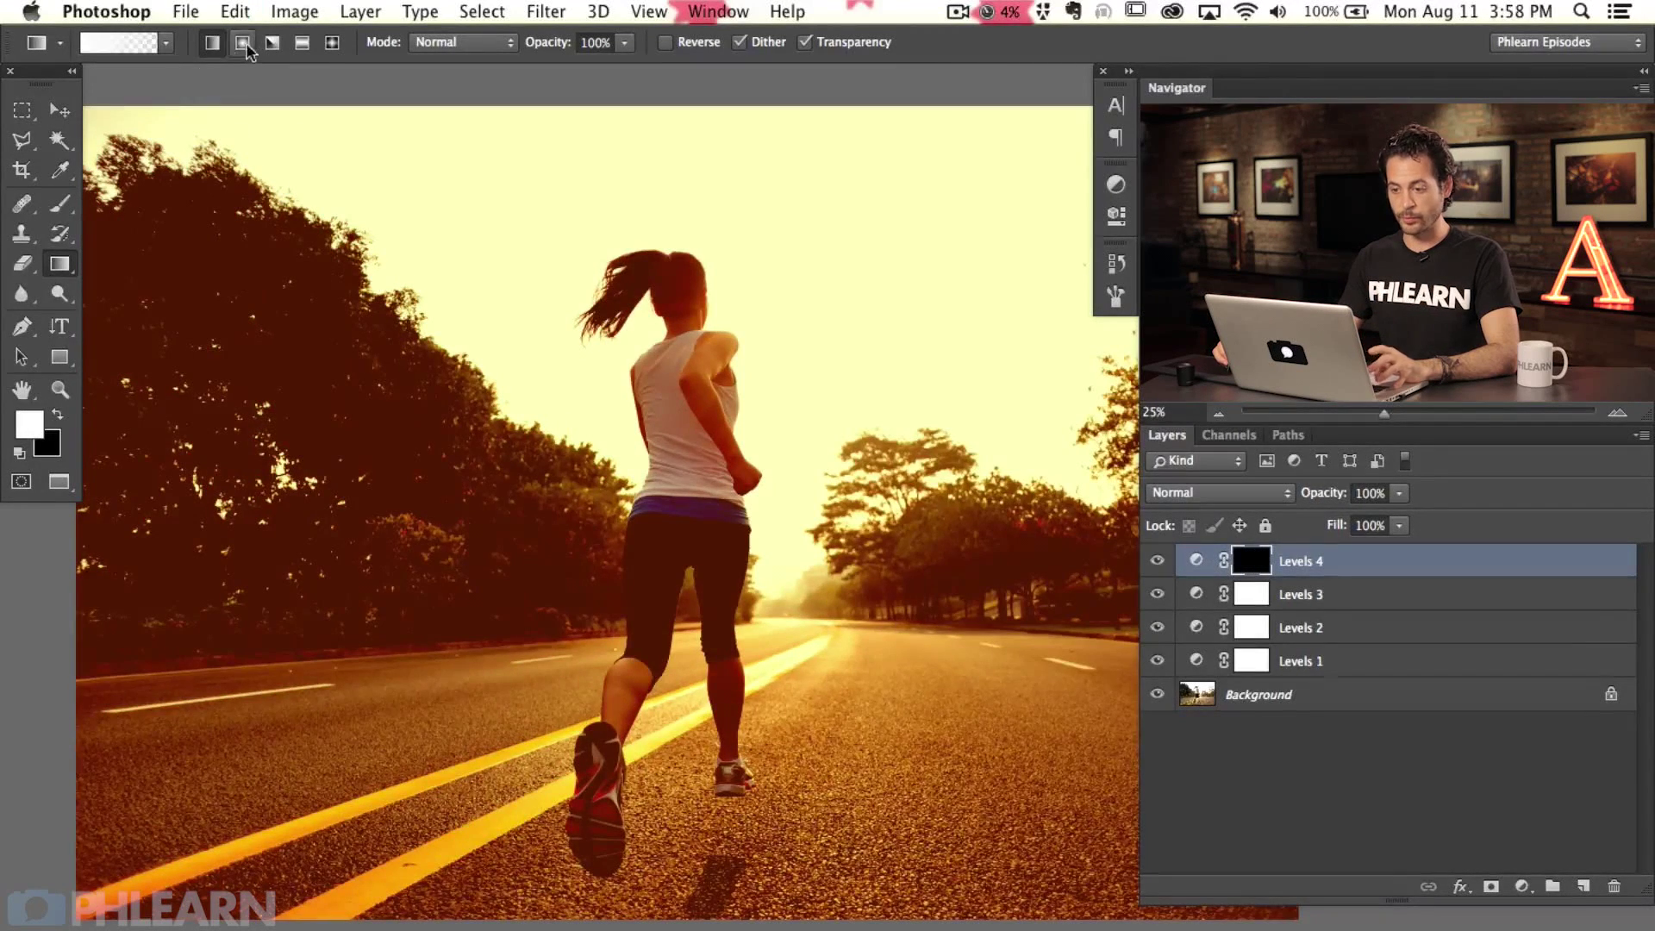
click(243, 48)
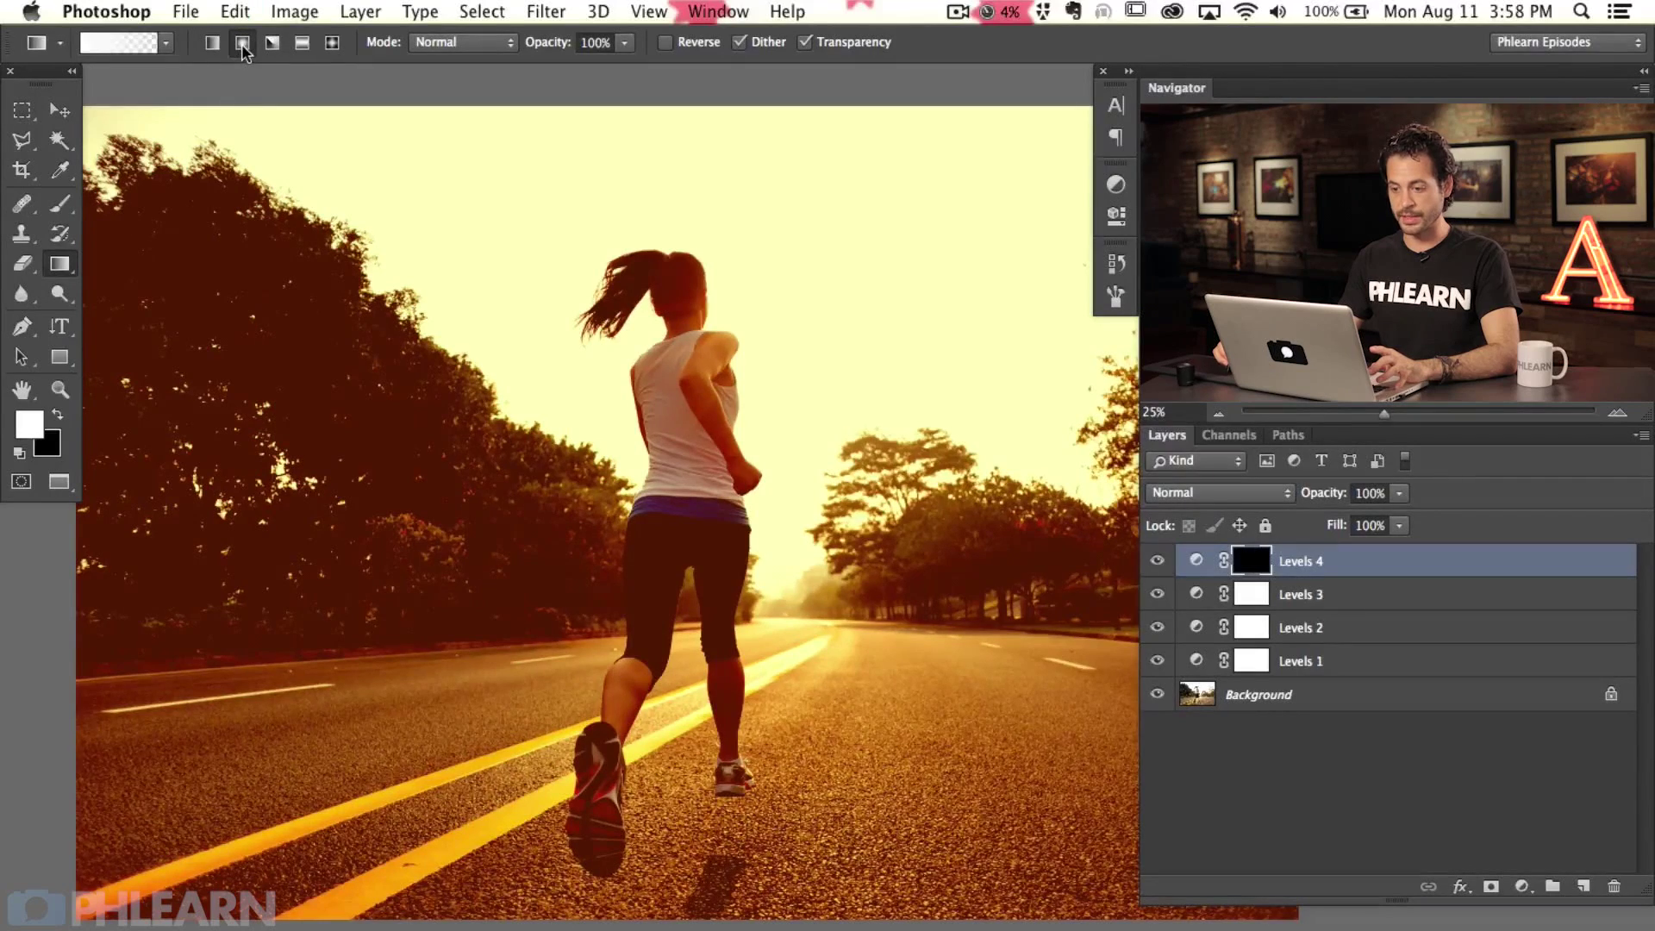
drag(289, 388, 352, 444)
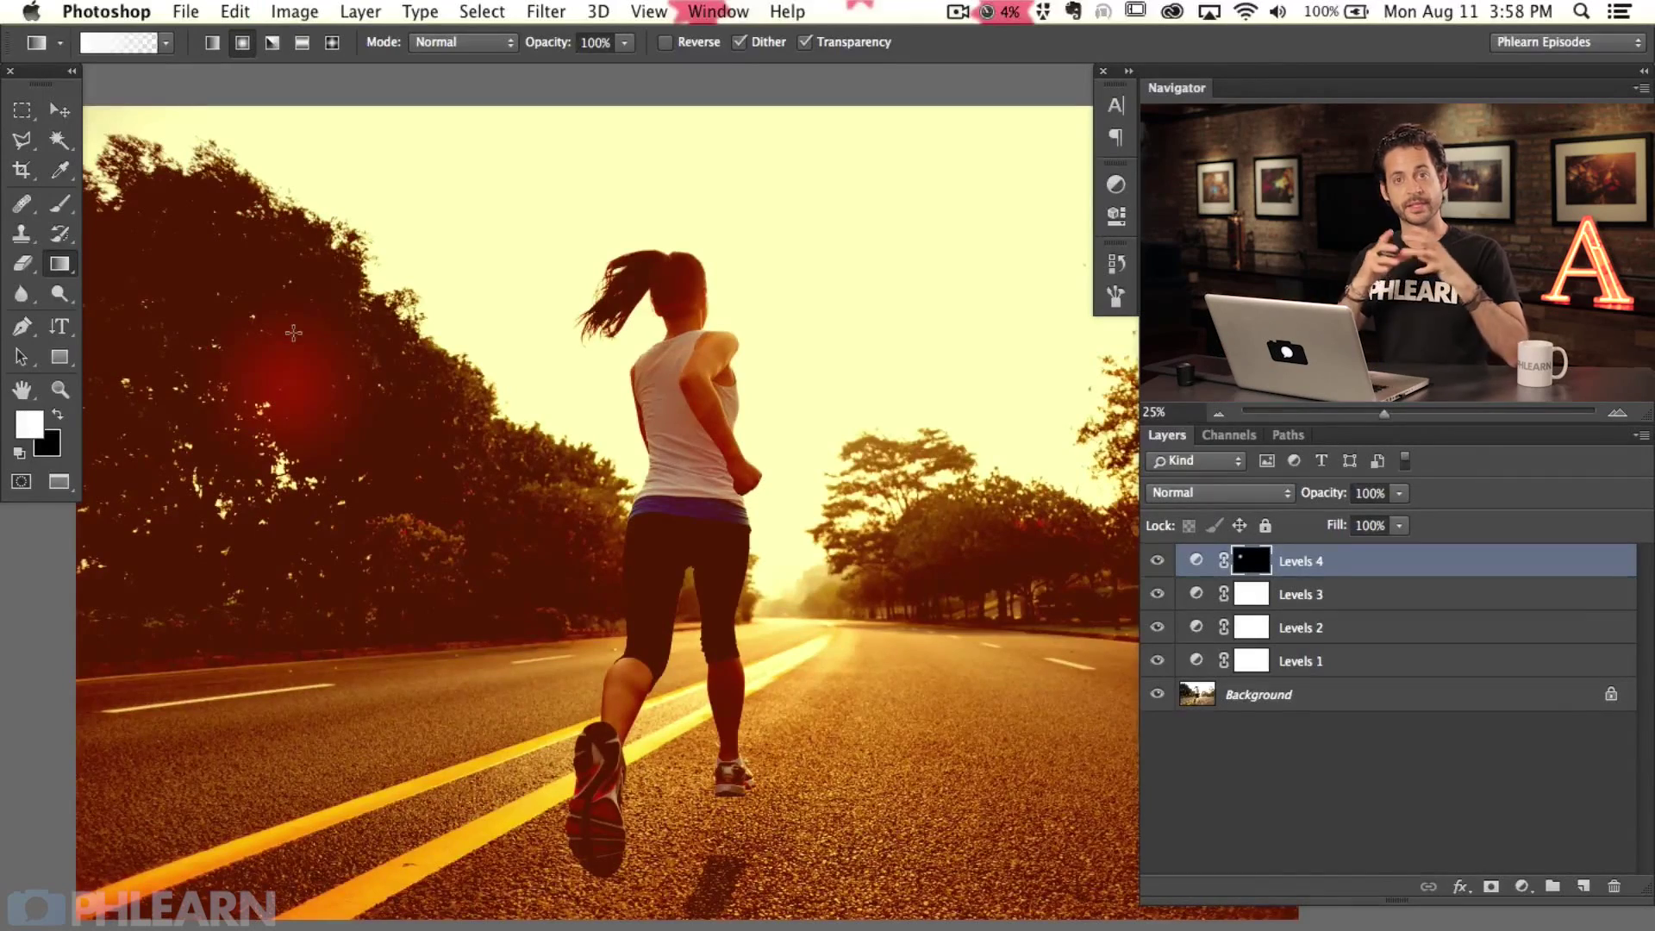
key(ctrl+z)
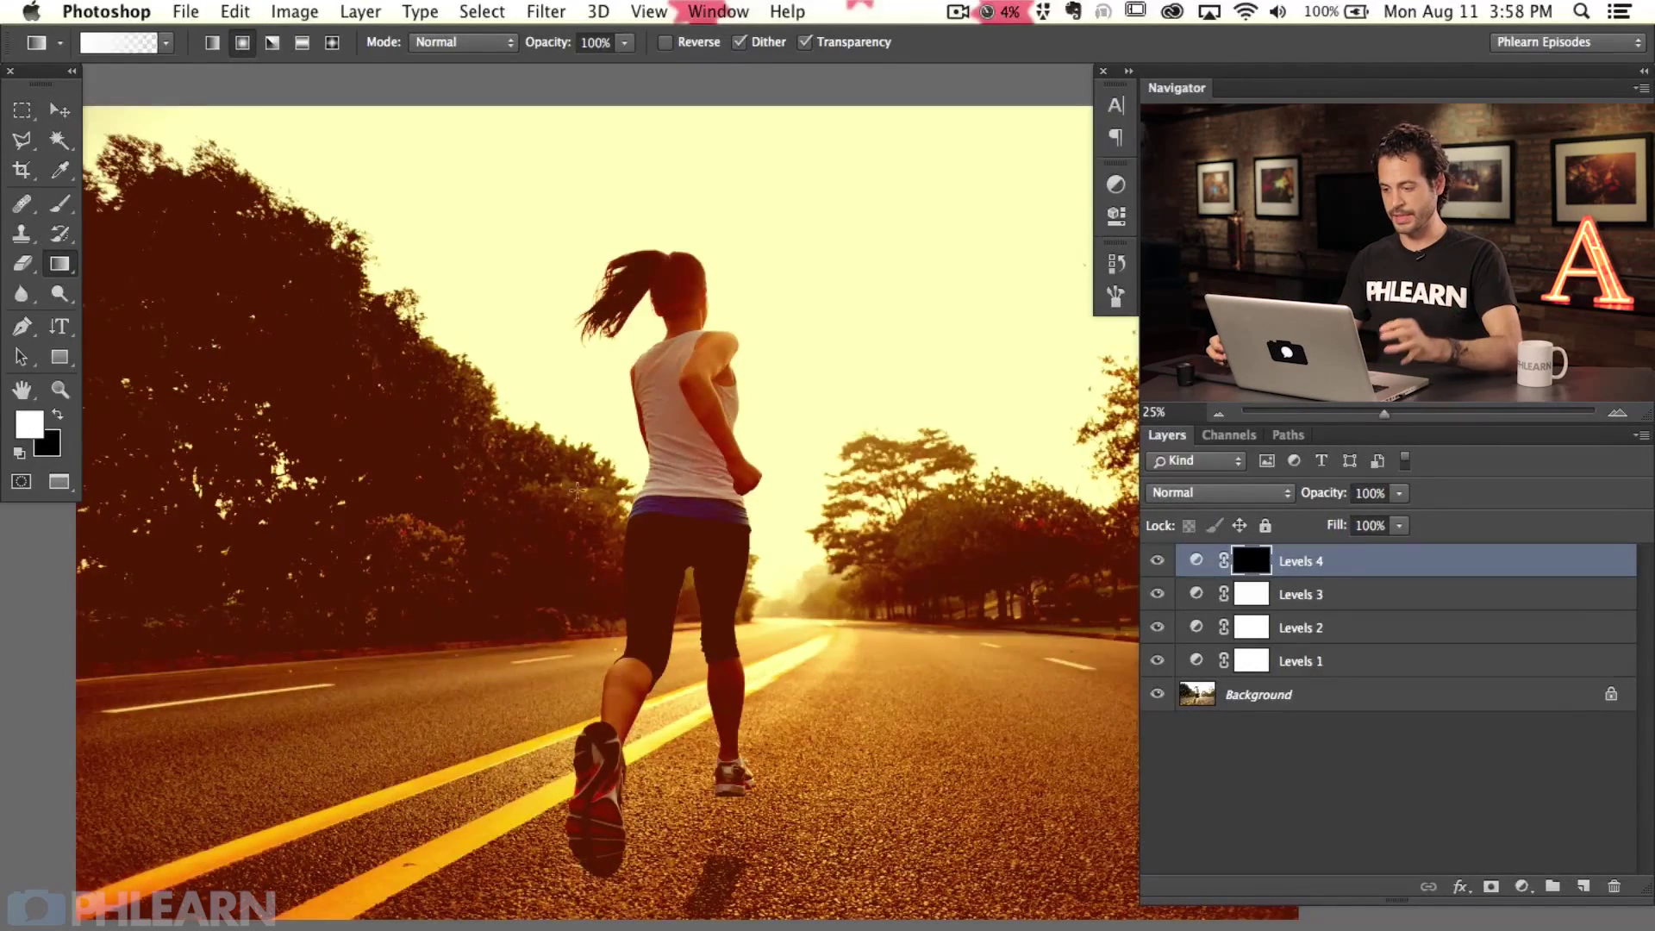
drag(787, 480, 532, 698)
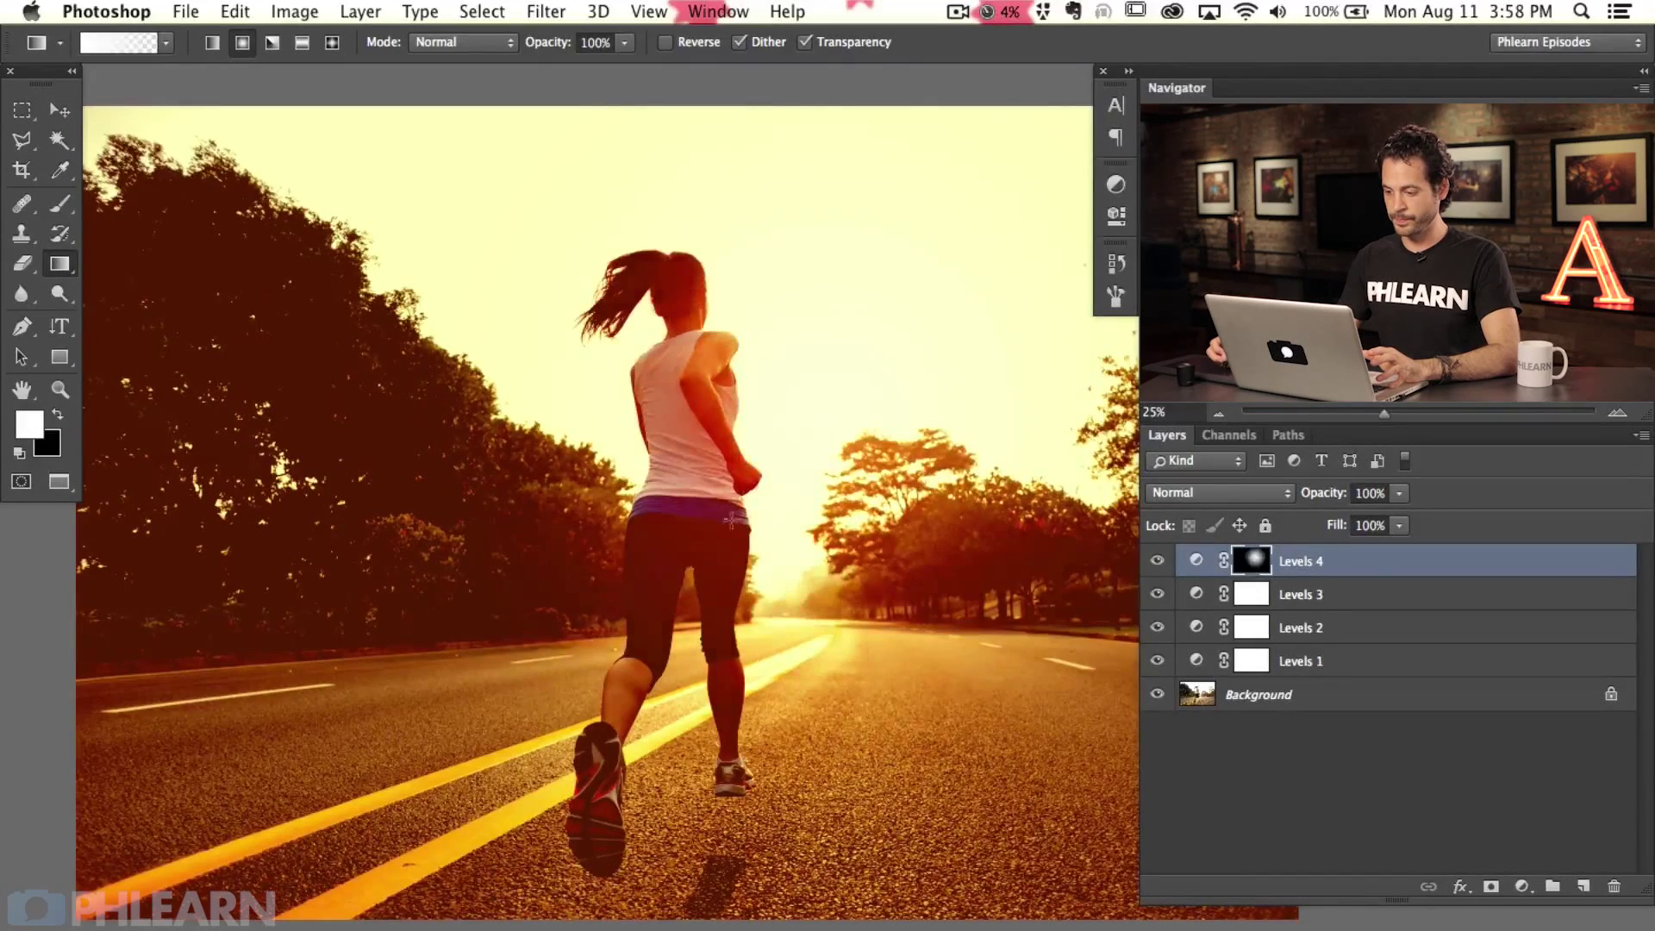
drag(823, 406, 453, 800)
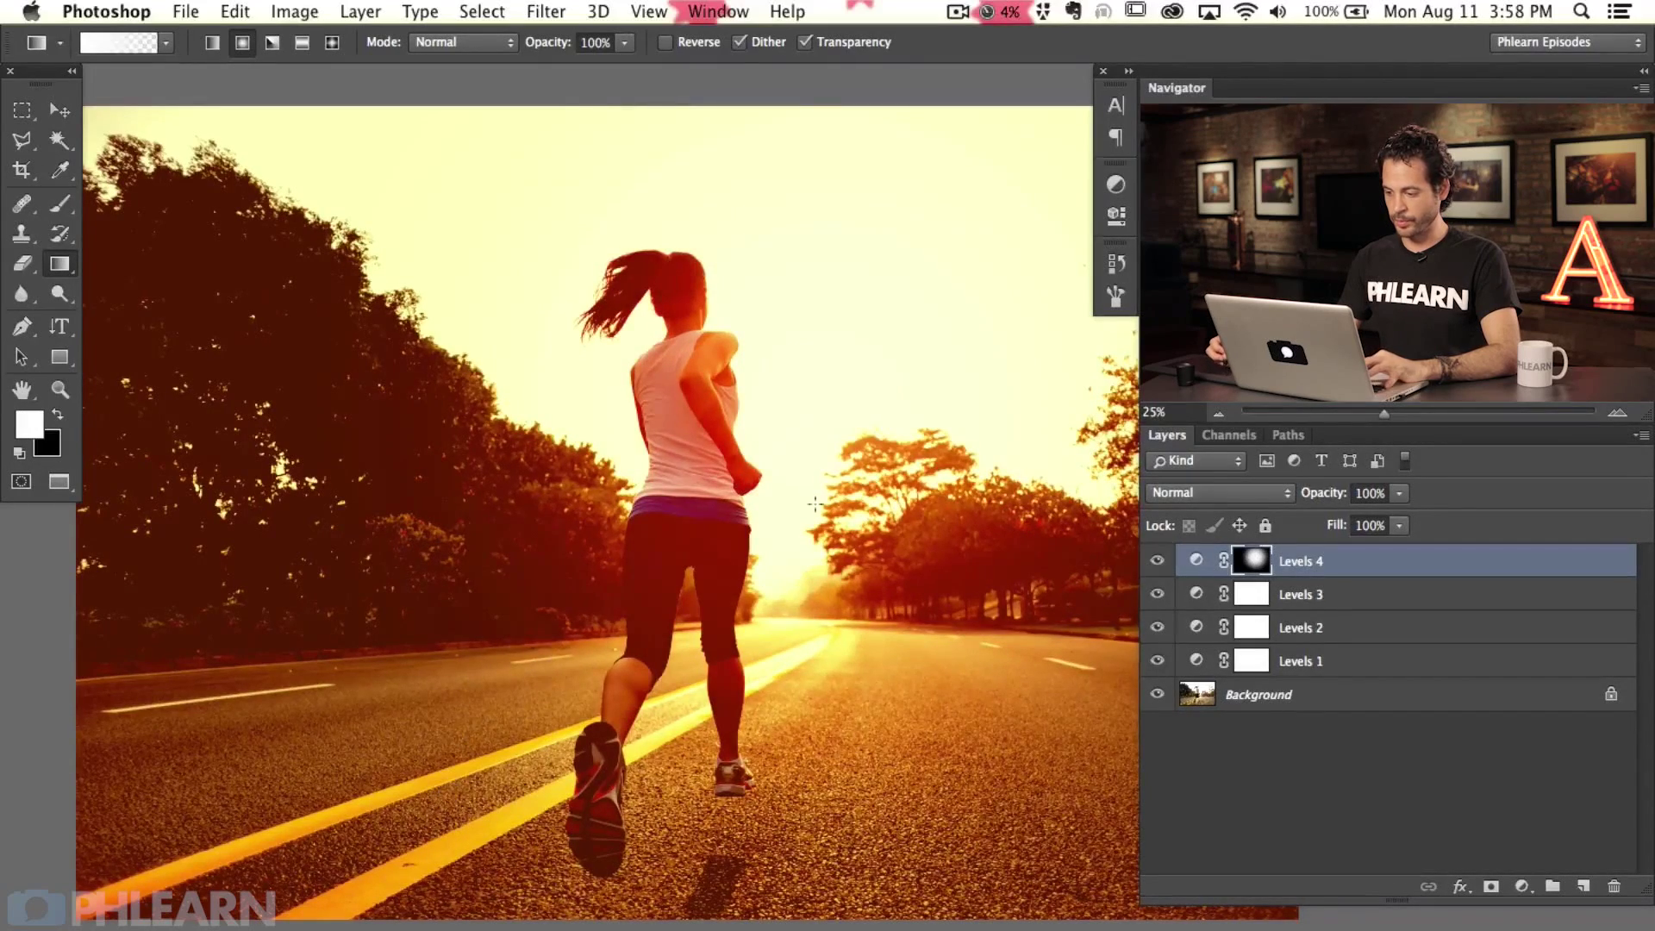
Toggle the Levels 4 layer's visibility to compare the photo with and without the radial glow.
scroll(825, 680, down, 3)
click(1157, 561)
click(1157, 562)
click(1156, 562)
click(1156, 563)
click(1156, 563)
click(1155, 564)
click(1153, 565)
click(1153, 567)
click(1153, 567)
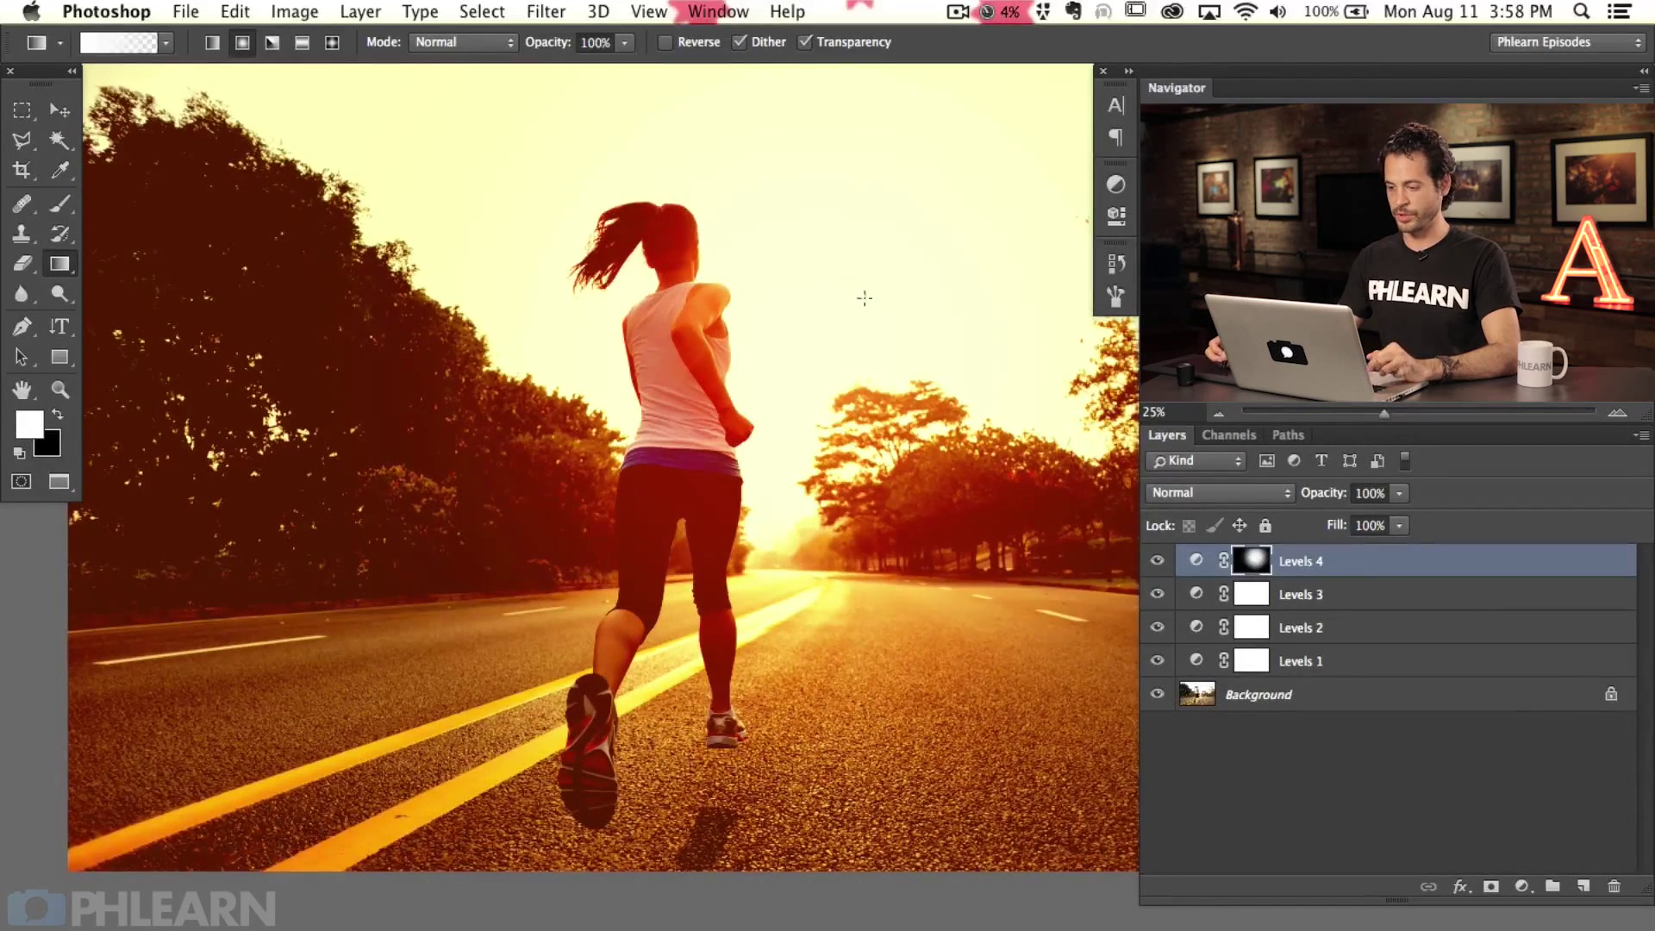
drag(864, 533, 822, 559)
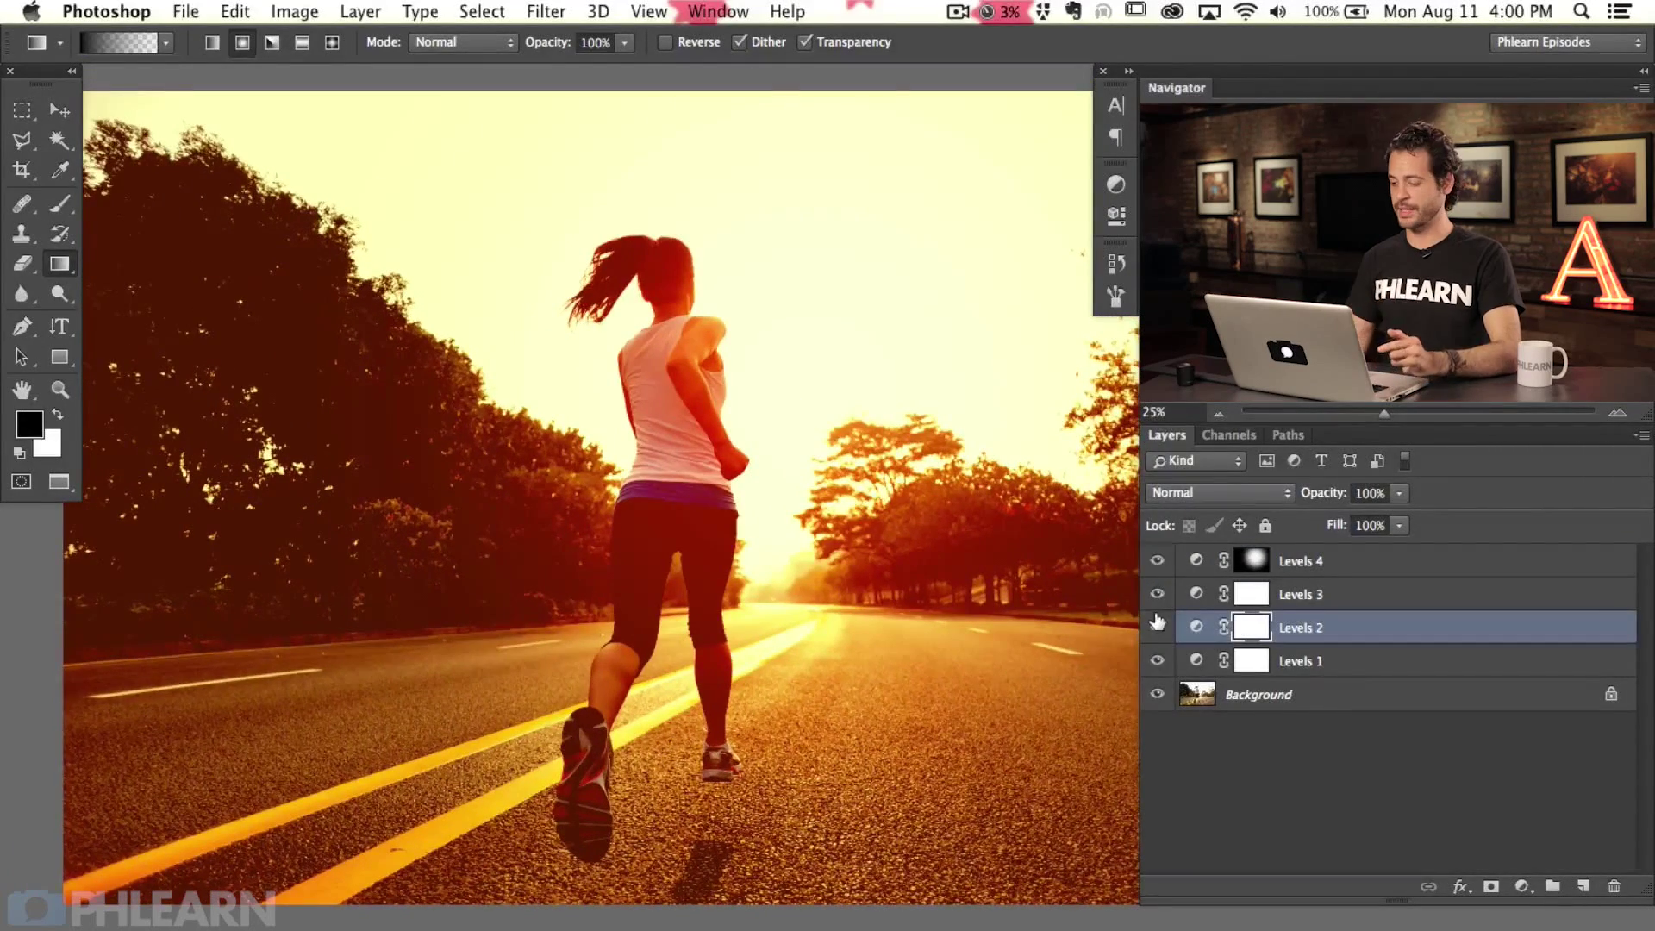
Toggle the Levels 2 layer's visibility to examine its effect on the dark areas of the photo.
click(1157, 628)
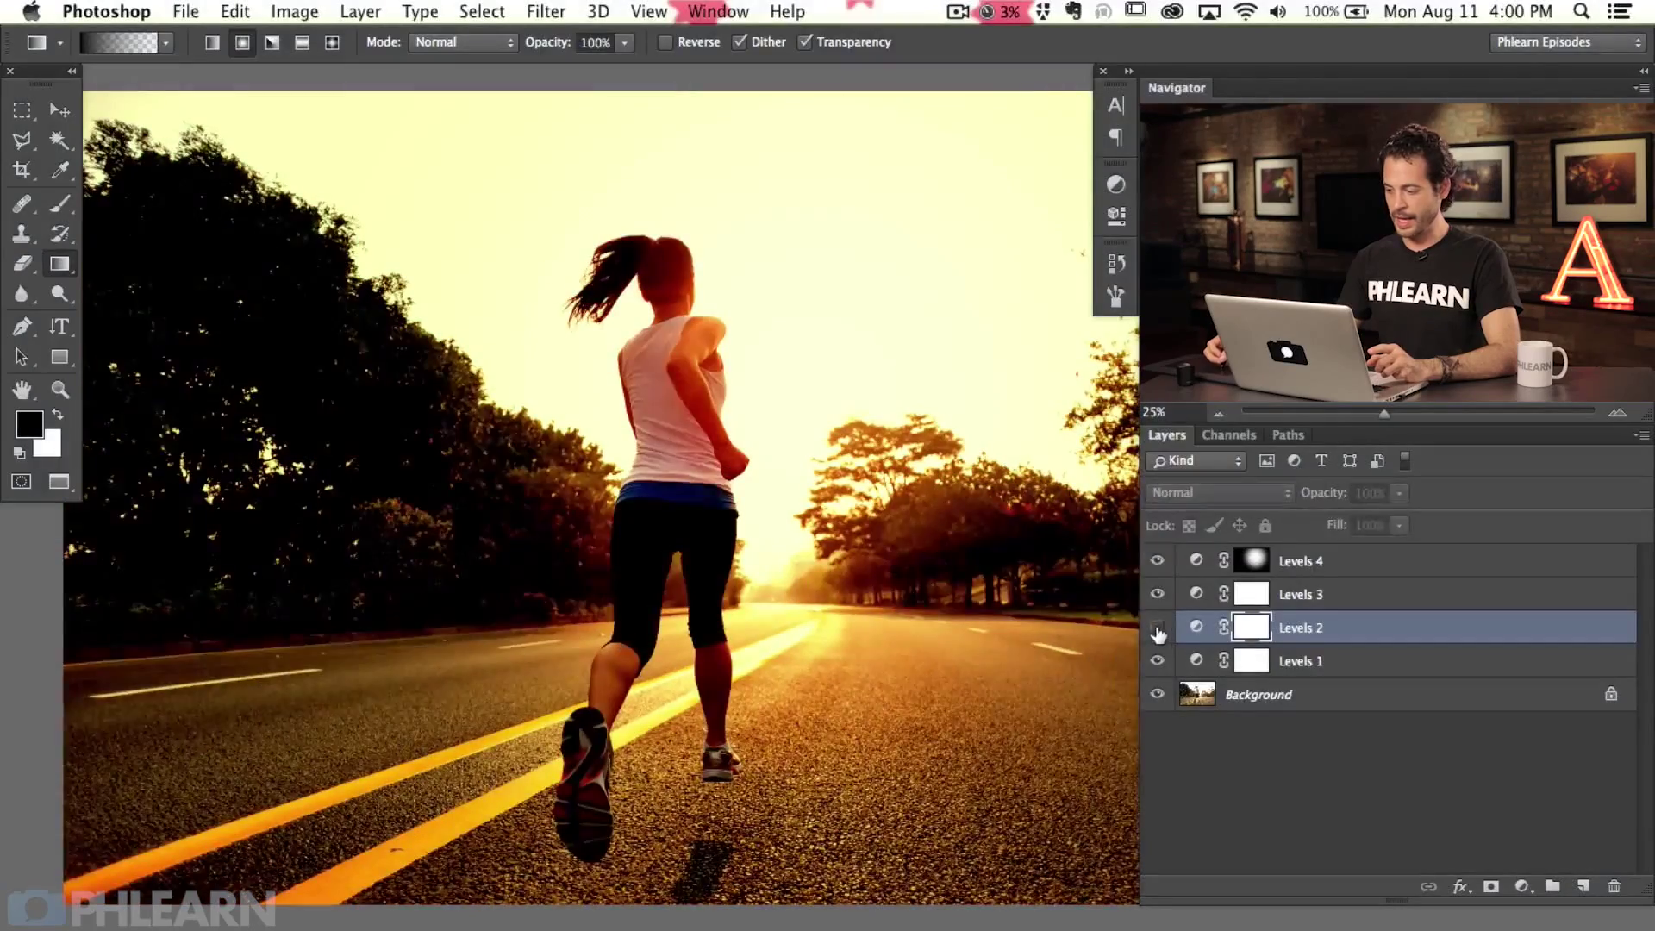
click(1157, 628)
click(1157, 627)
click(1157, 628)
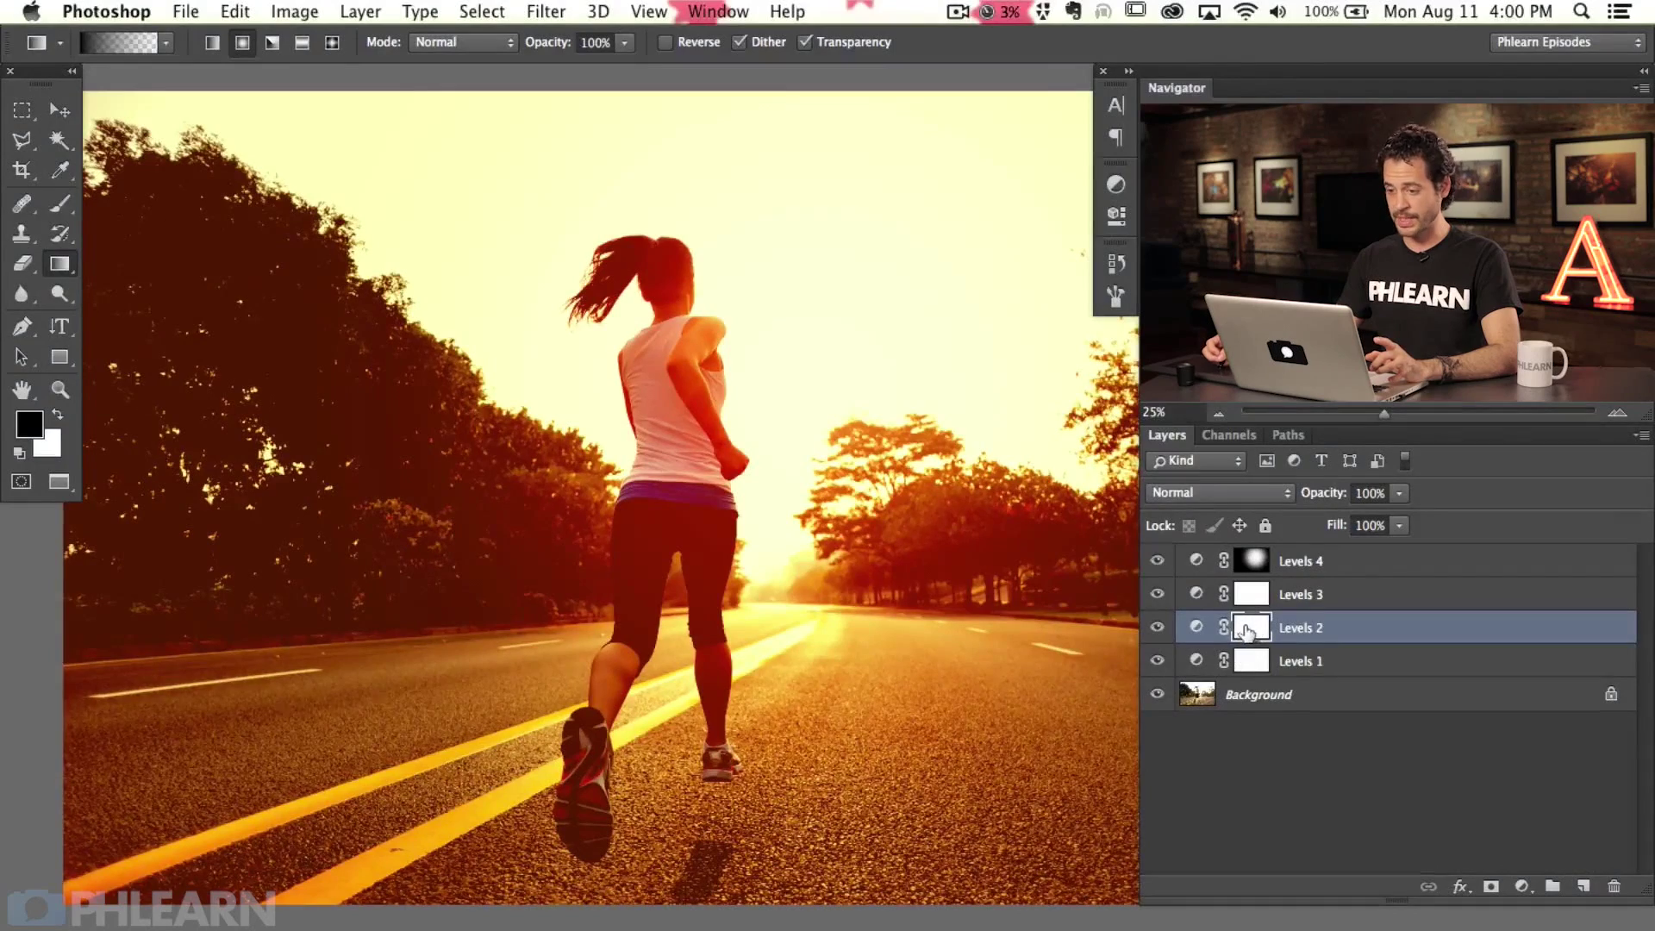
Draw black-to-transparent linear gradients on the Levels 2 mask, inward from the photo's left and right edges.
click(211, 45)
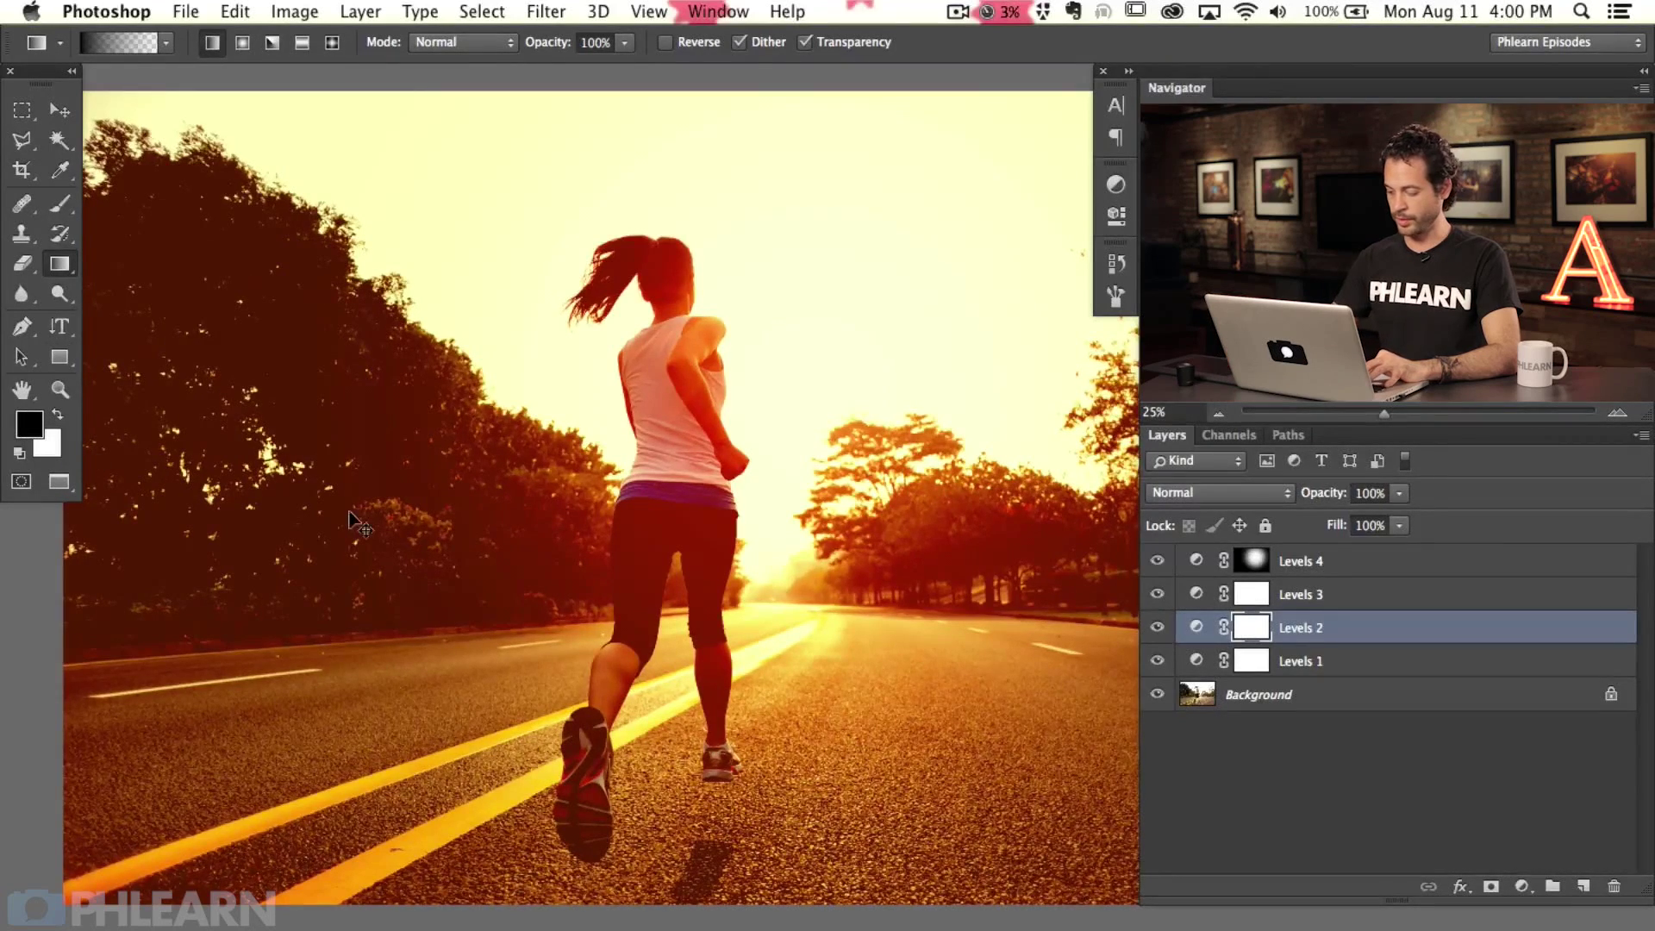
key(super+minus)
drag(22, 659, 378, 603)
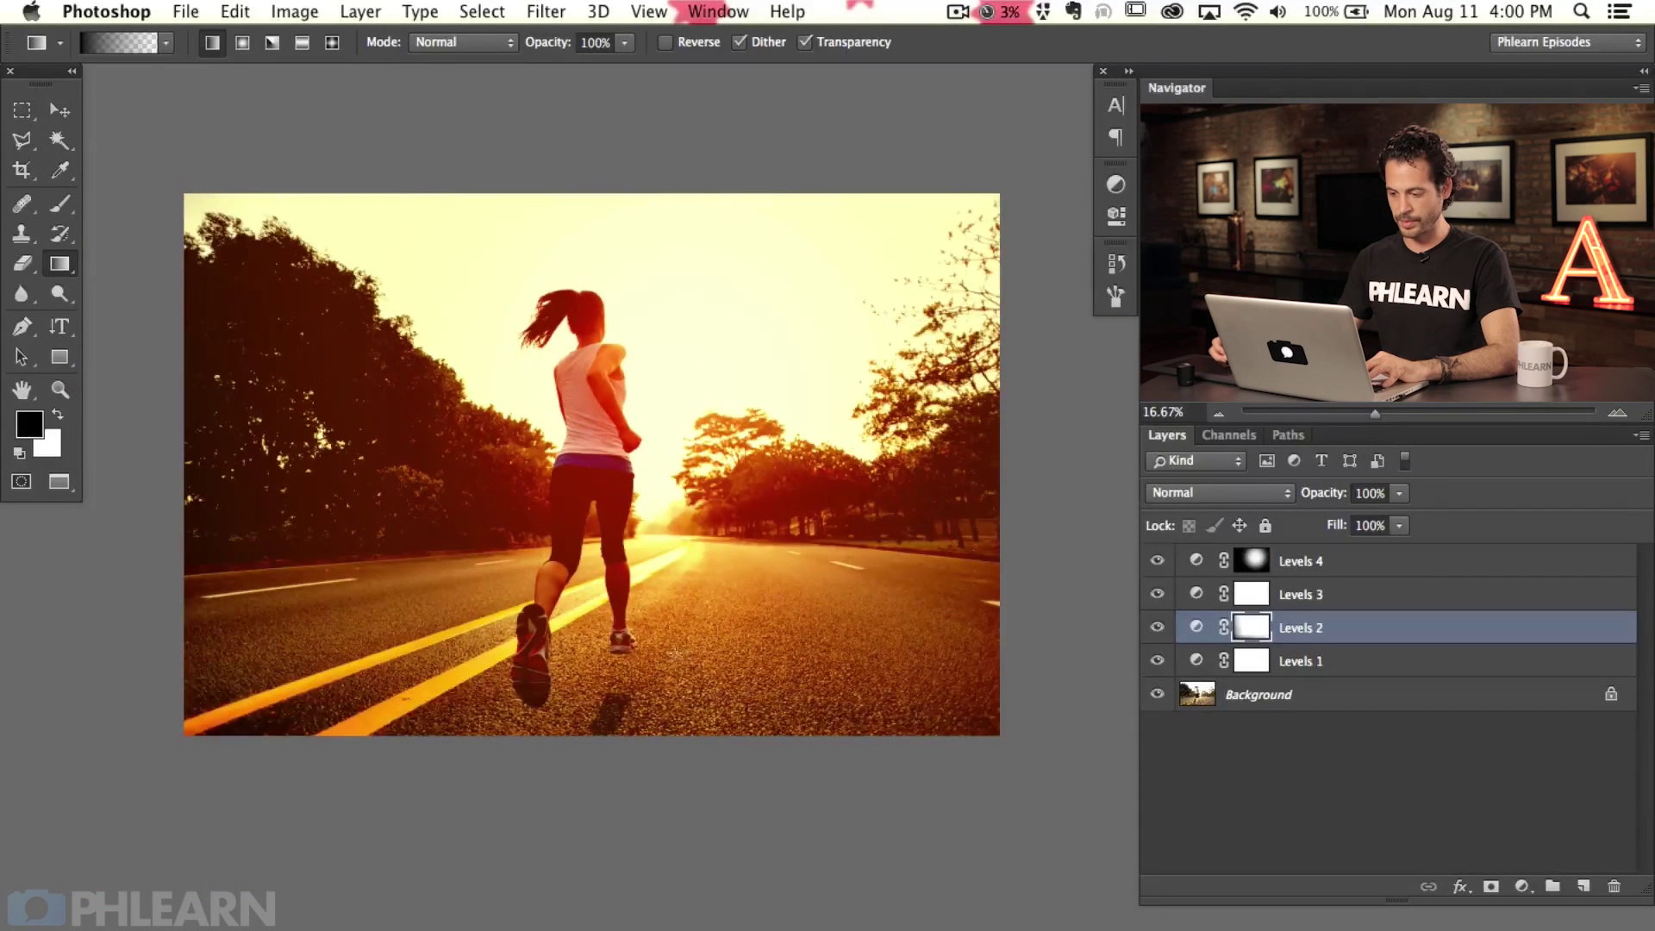
drag(1010, 598, 823, 600)
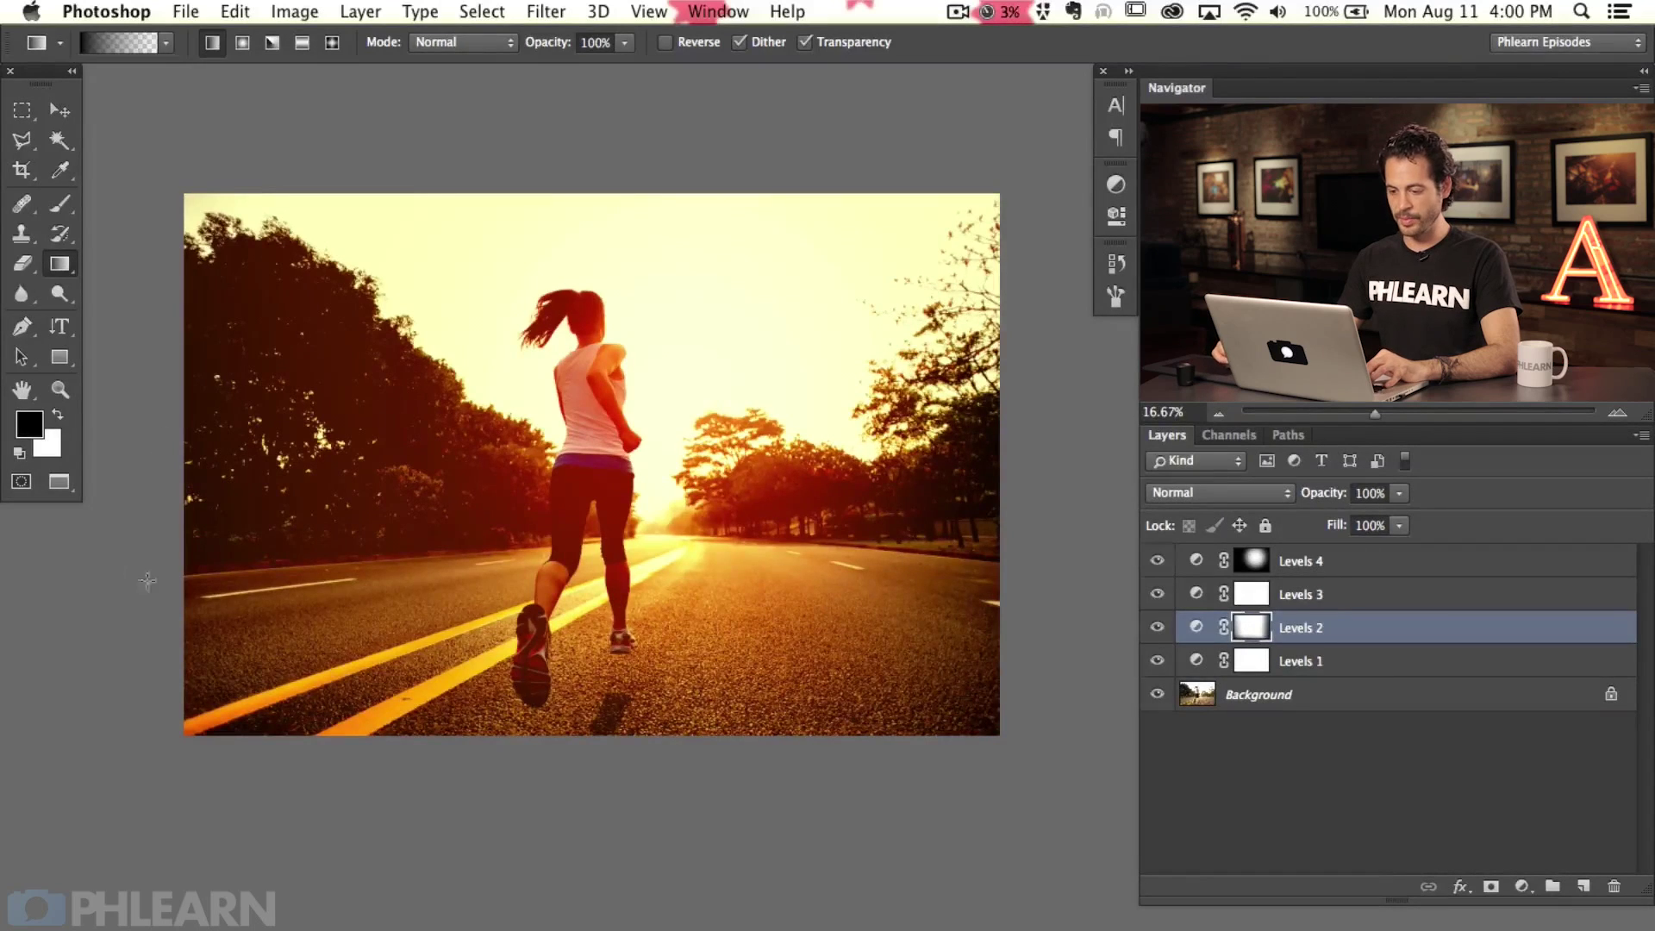
Toggle the masked Levels 2 layer on and off to compare its effect at the photo's edges and centre.
click(1157, 628)
click(1156, 627)
click(1157, 628)
click(1157, 628)
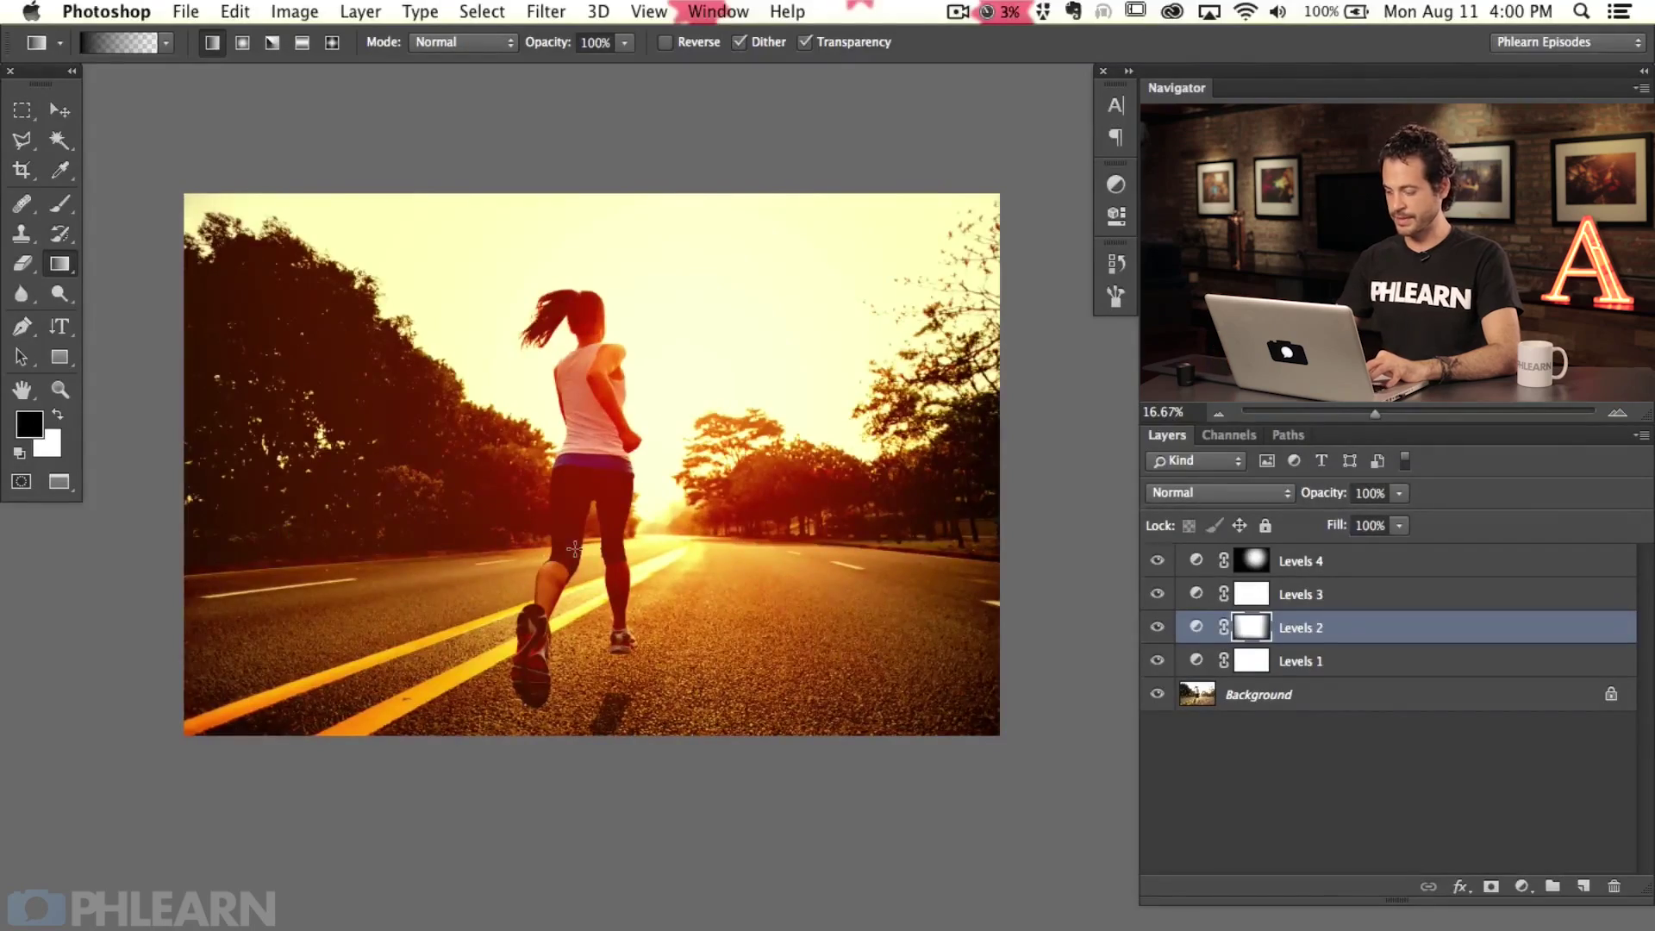
key(super+equal)
drag(523, 708, 714, 780)
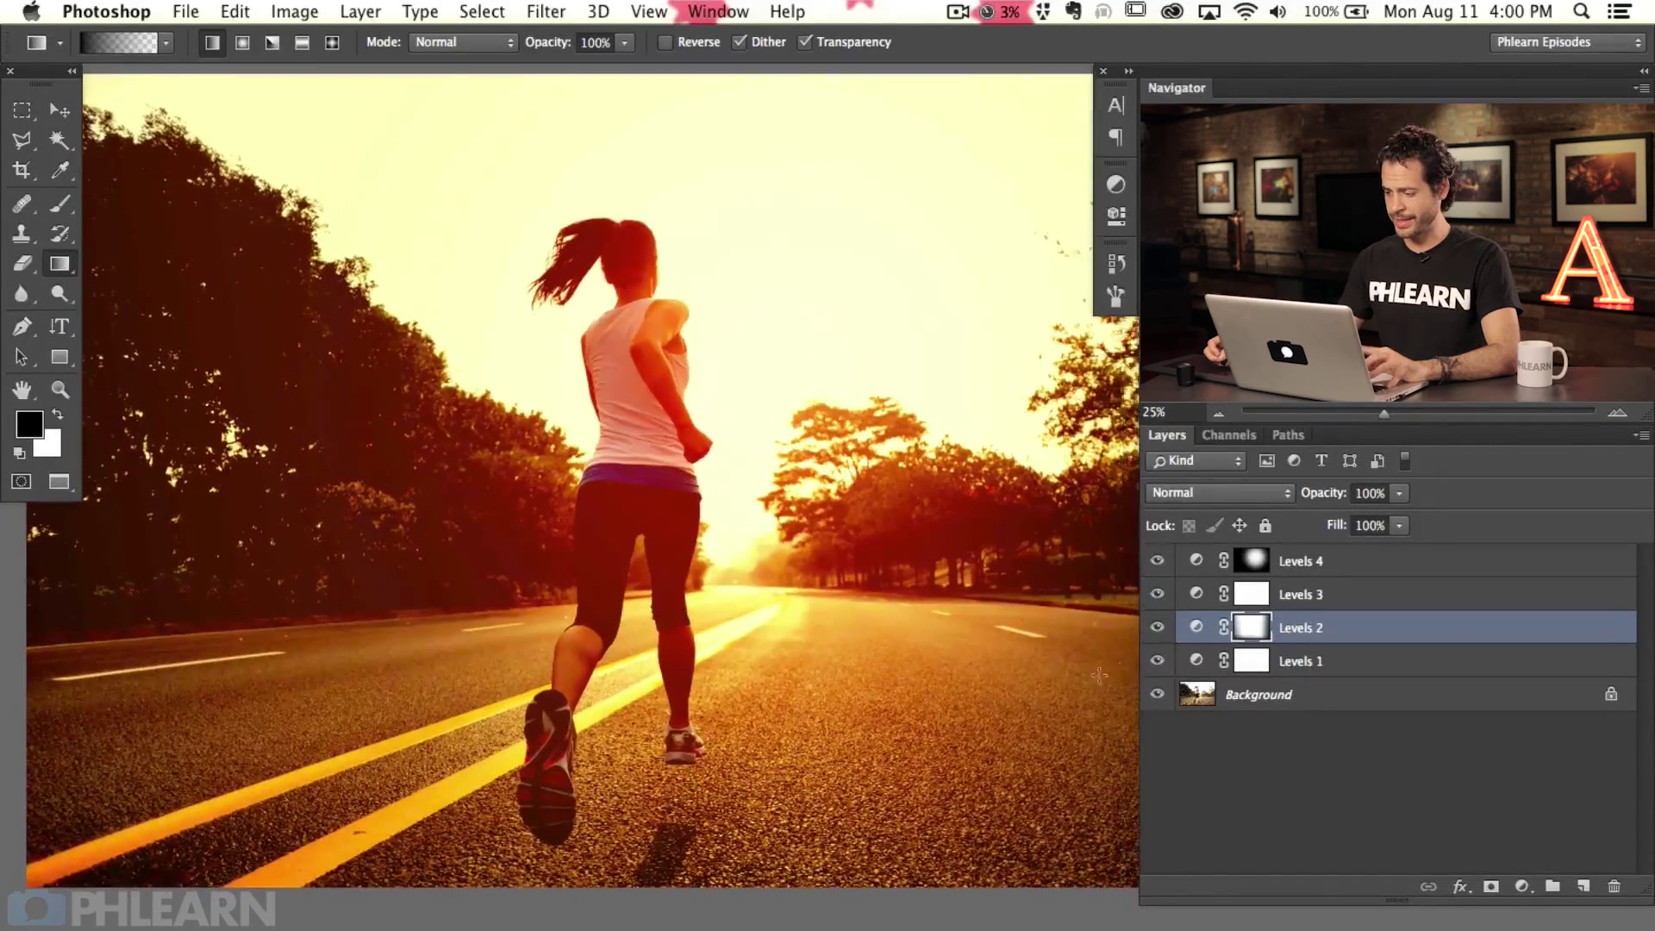
click(1156, 627)
click(1157, 627)
click(1156, 627)
click(1156, 628)
click(1157, 628)
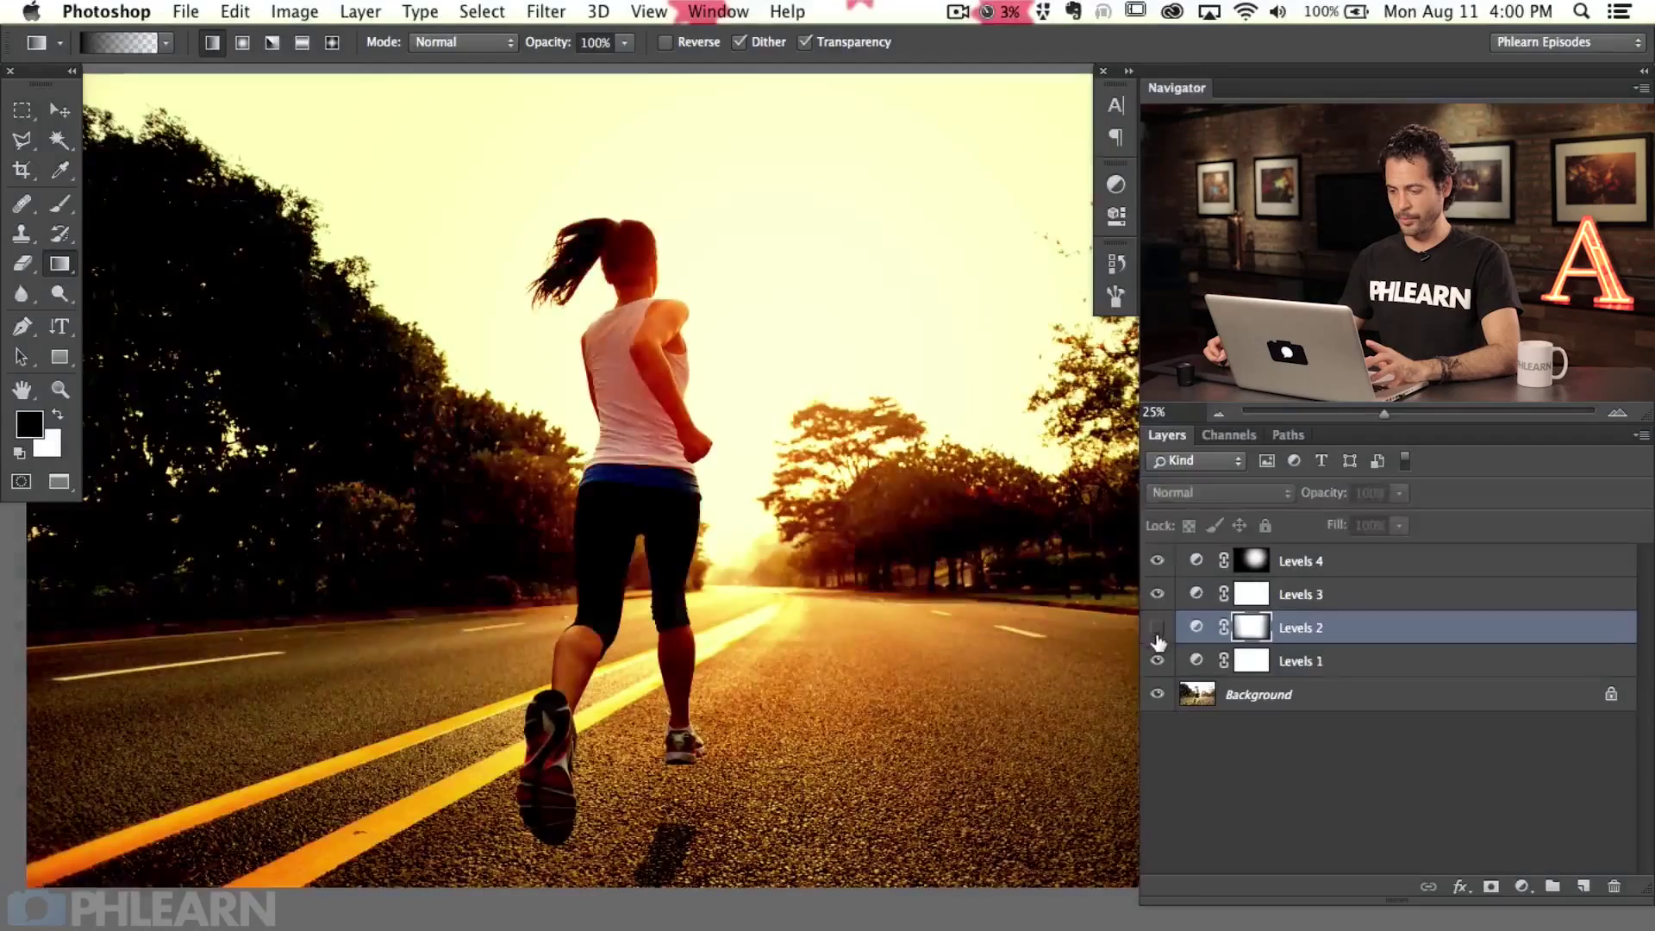
Toggle the Levels 2, Levels 3 and Levels 1 layers' visibility to compare what each contributes to the photo.
click(1157, 627)
scroll(912, 753, up, 1)
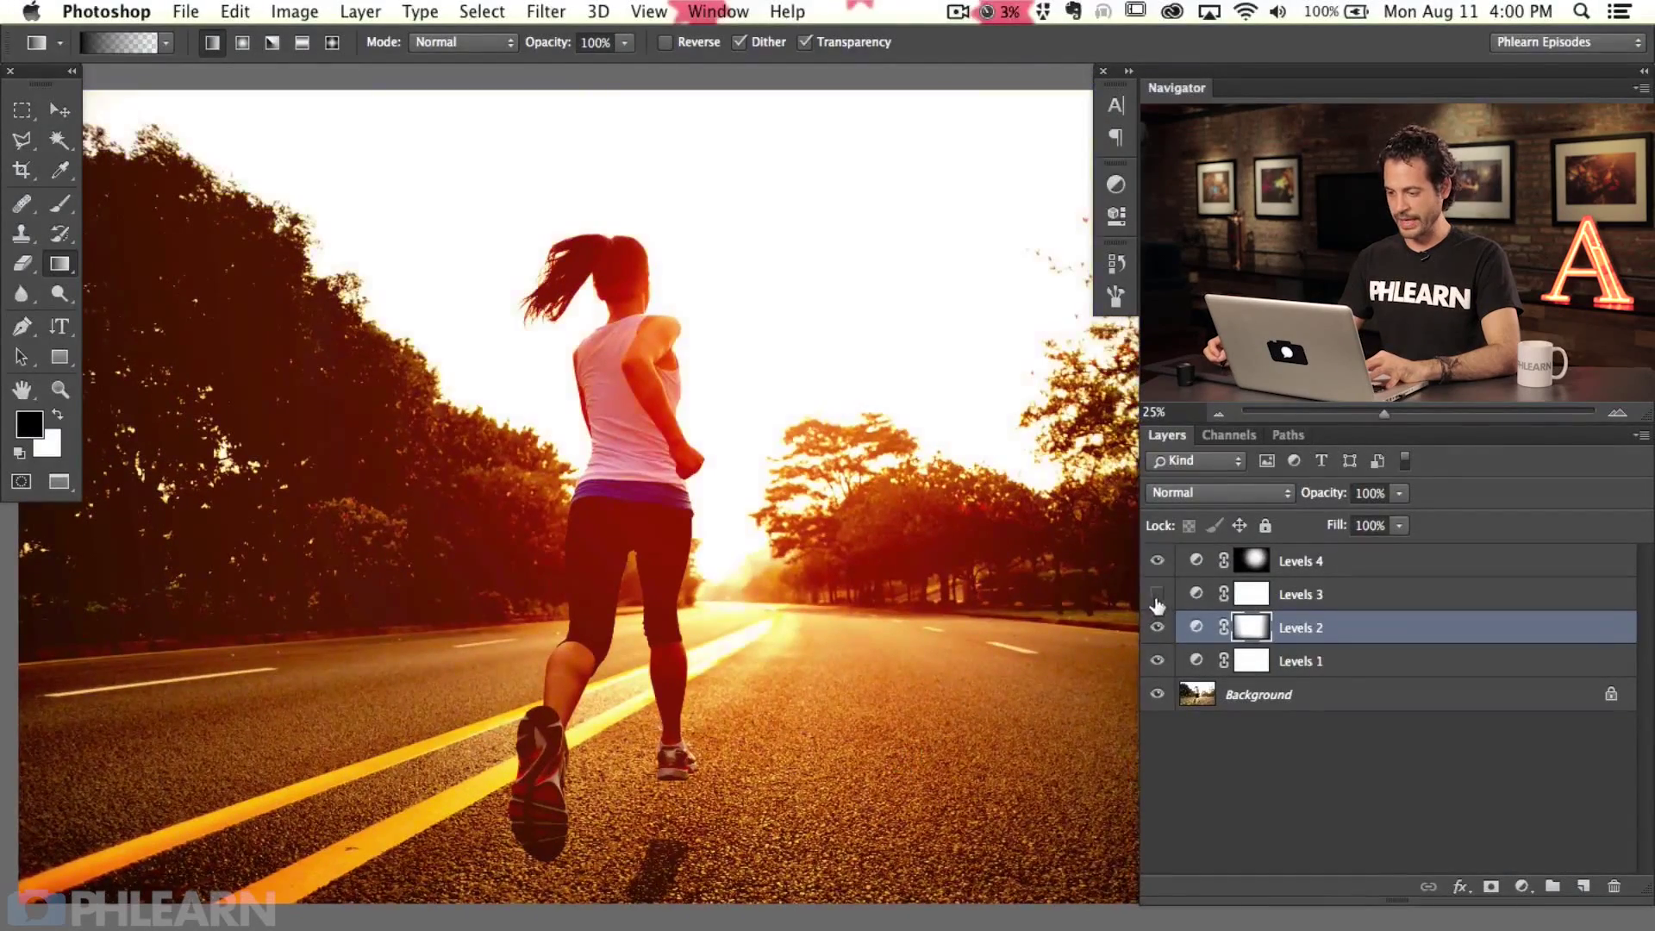
click(1157, 593)
click(1156, 661)
click(1157, 661)
Adjust the RGB shadow input of the Levels 1 layer to deepen the photo's dark areas, toggling Levels 2 to check the effect.
double_click(1195, 661)
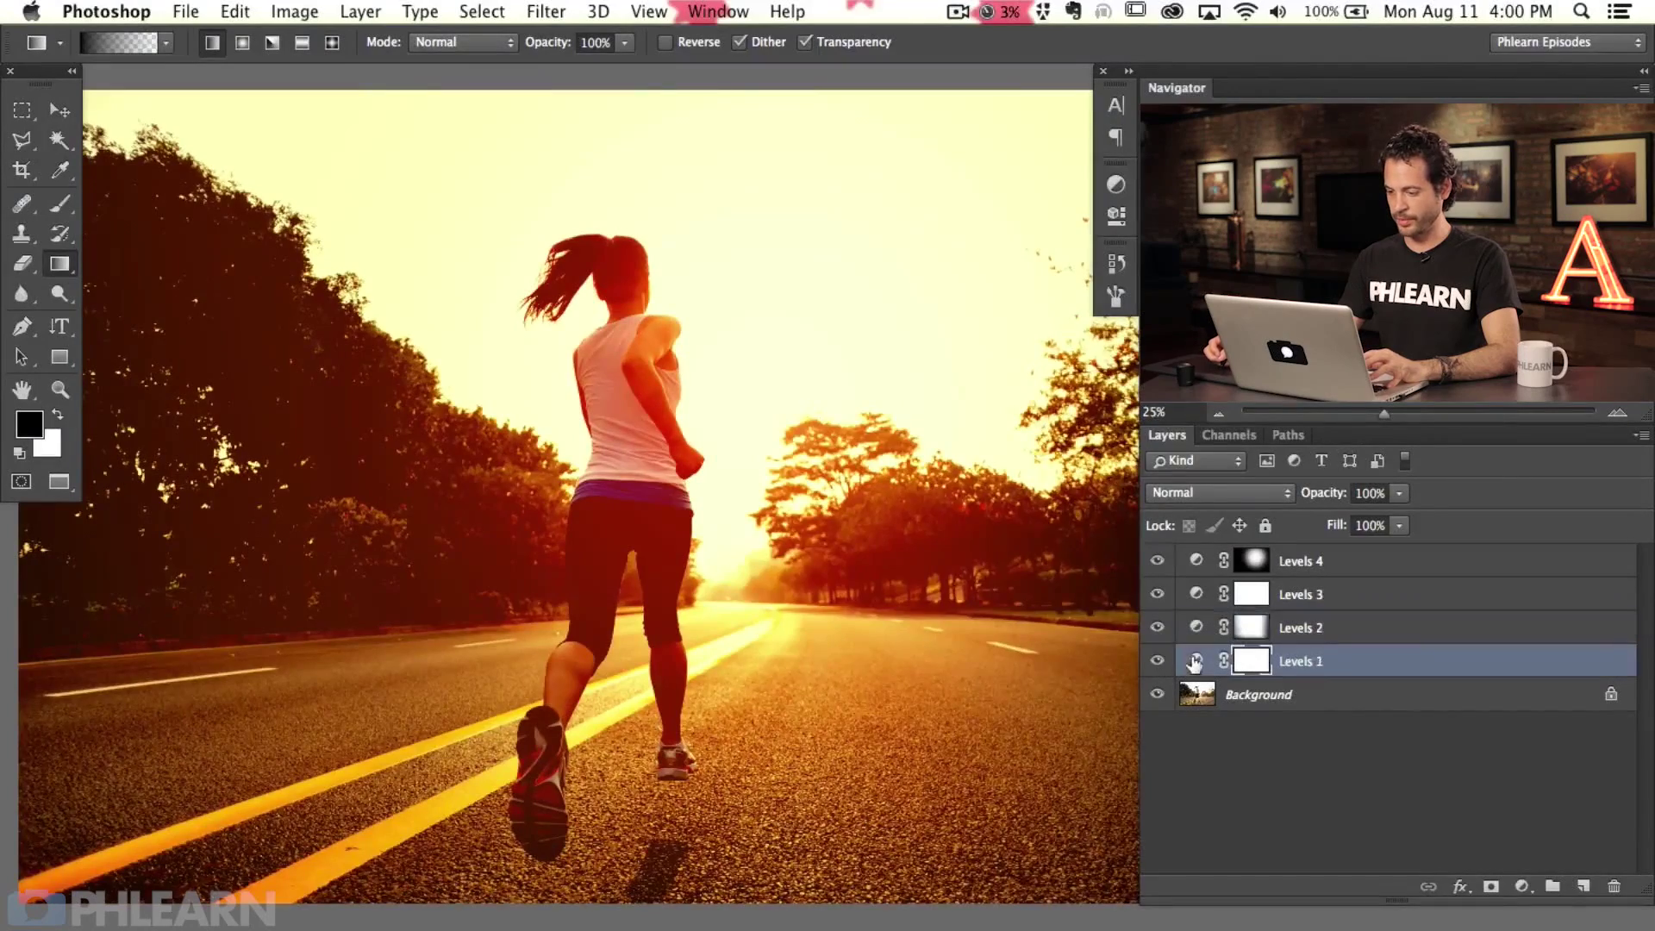
drag(614, 697, 468, 675)
drag(873, 408, 912, 412)
click(1155, 628)
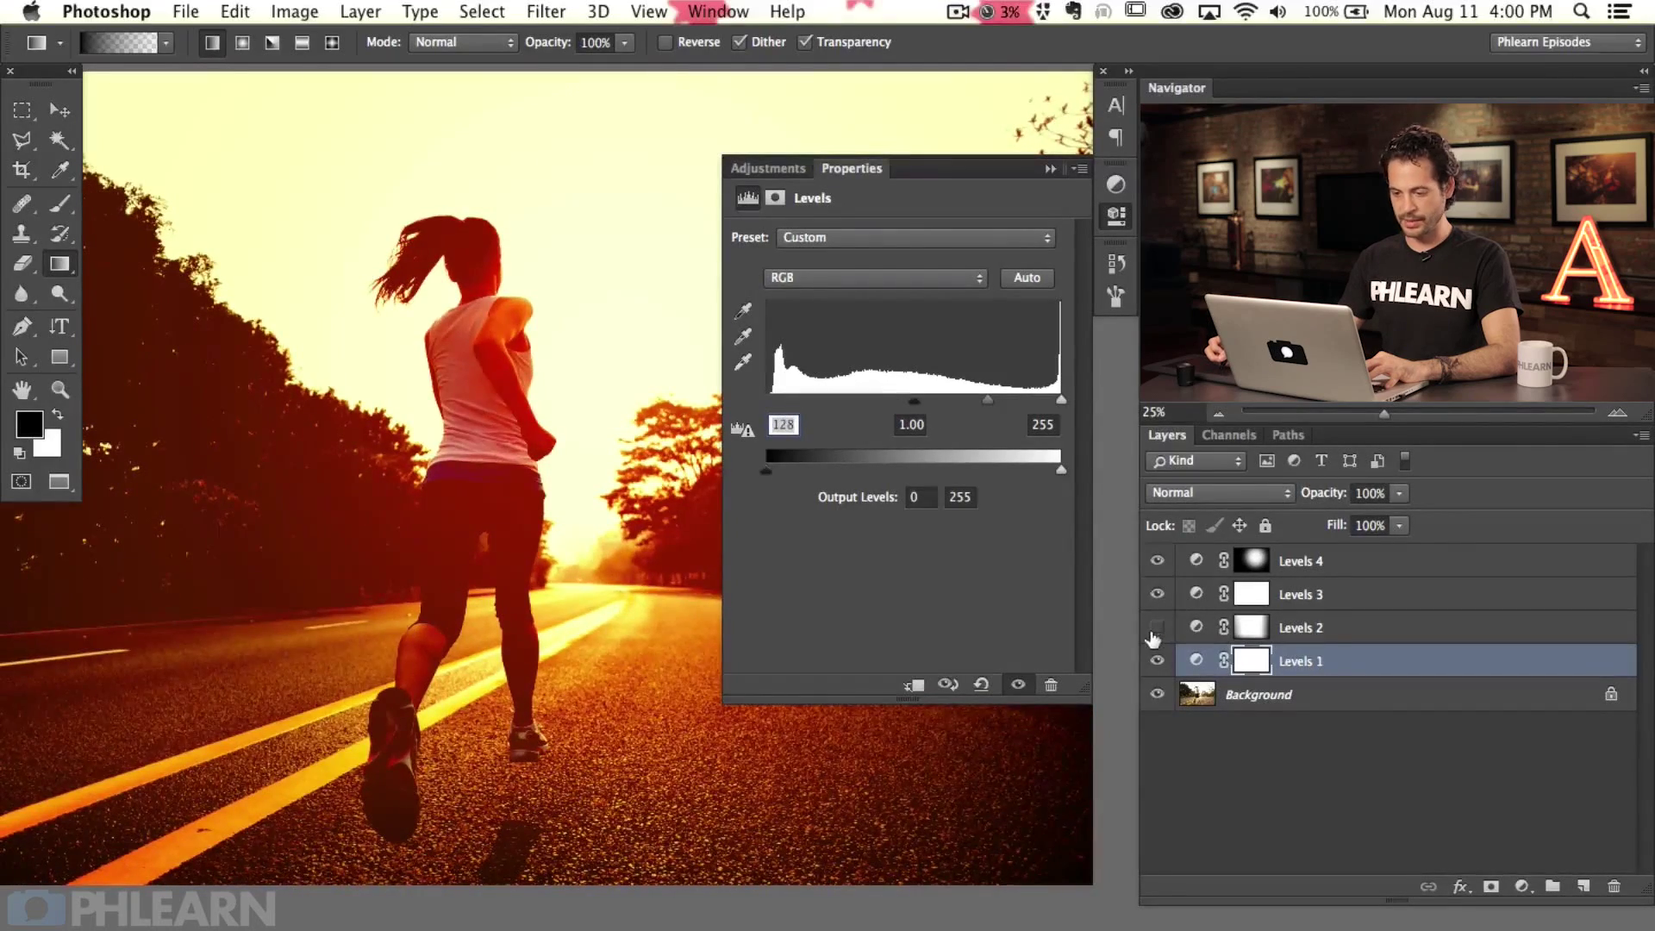
click(1156, 628)
click(1156, 628)
click(1156, 629)
click(1156, 628)
mouse_move(914, 412)
mouse_down()
mouse_move(969, 412)
mouse_move(869, 404)
mouse_move(897, 399)
mouse_move(884, 402)
mouse_up()
click(1116, 215)
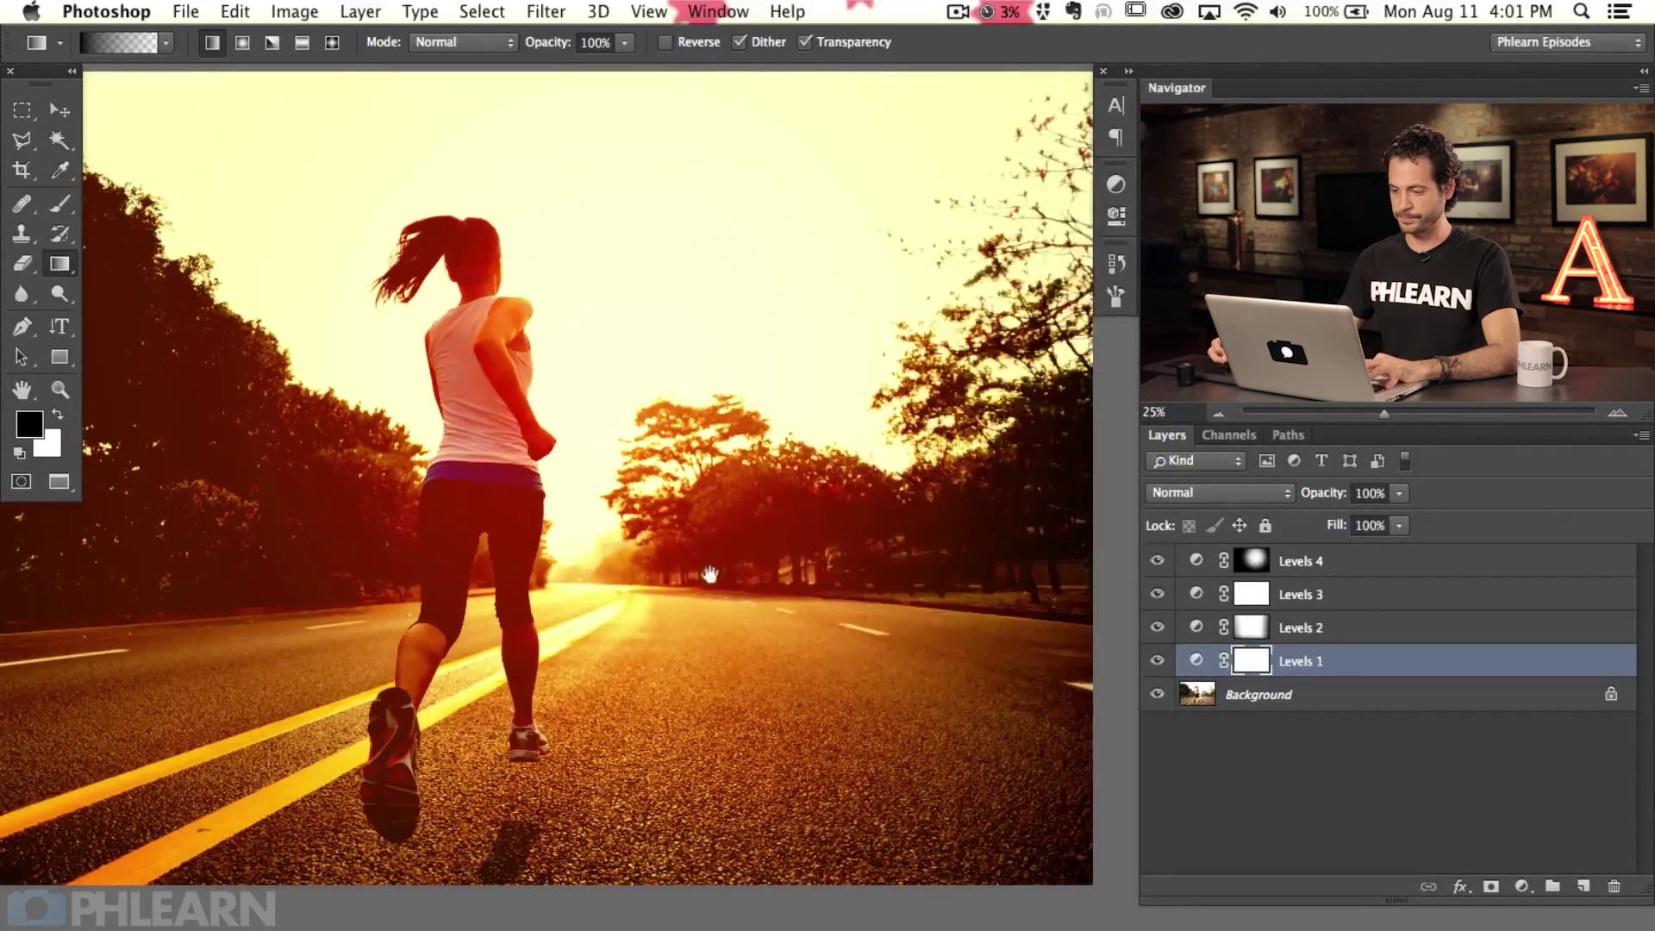
Add a Hue/Saturation adjustment layer above Levels 4 and increase its saturation.
key(f)
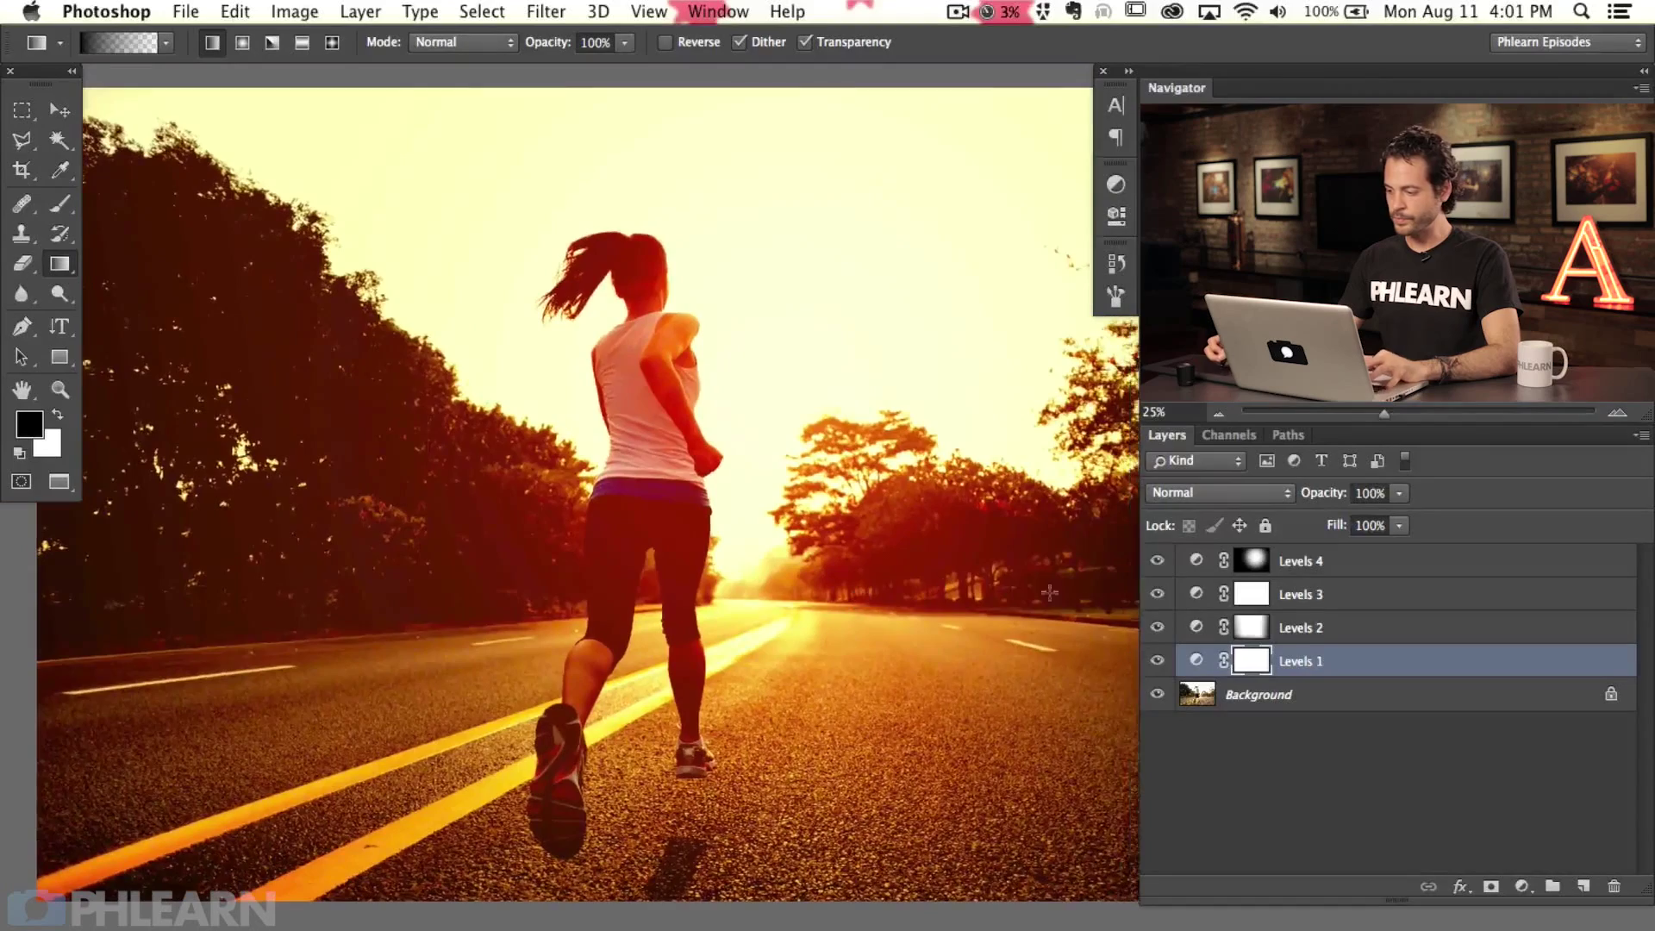
click(1358, 567)
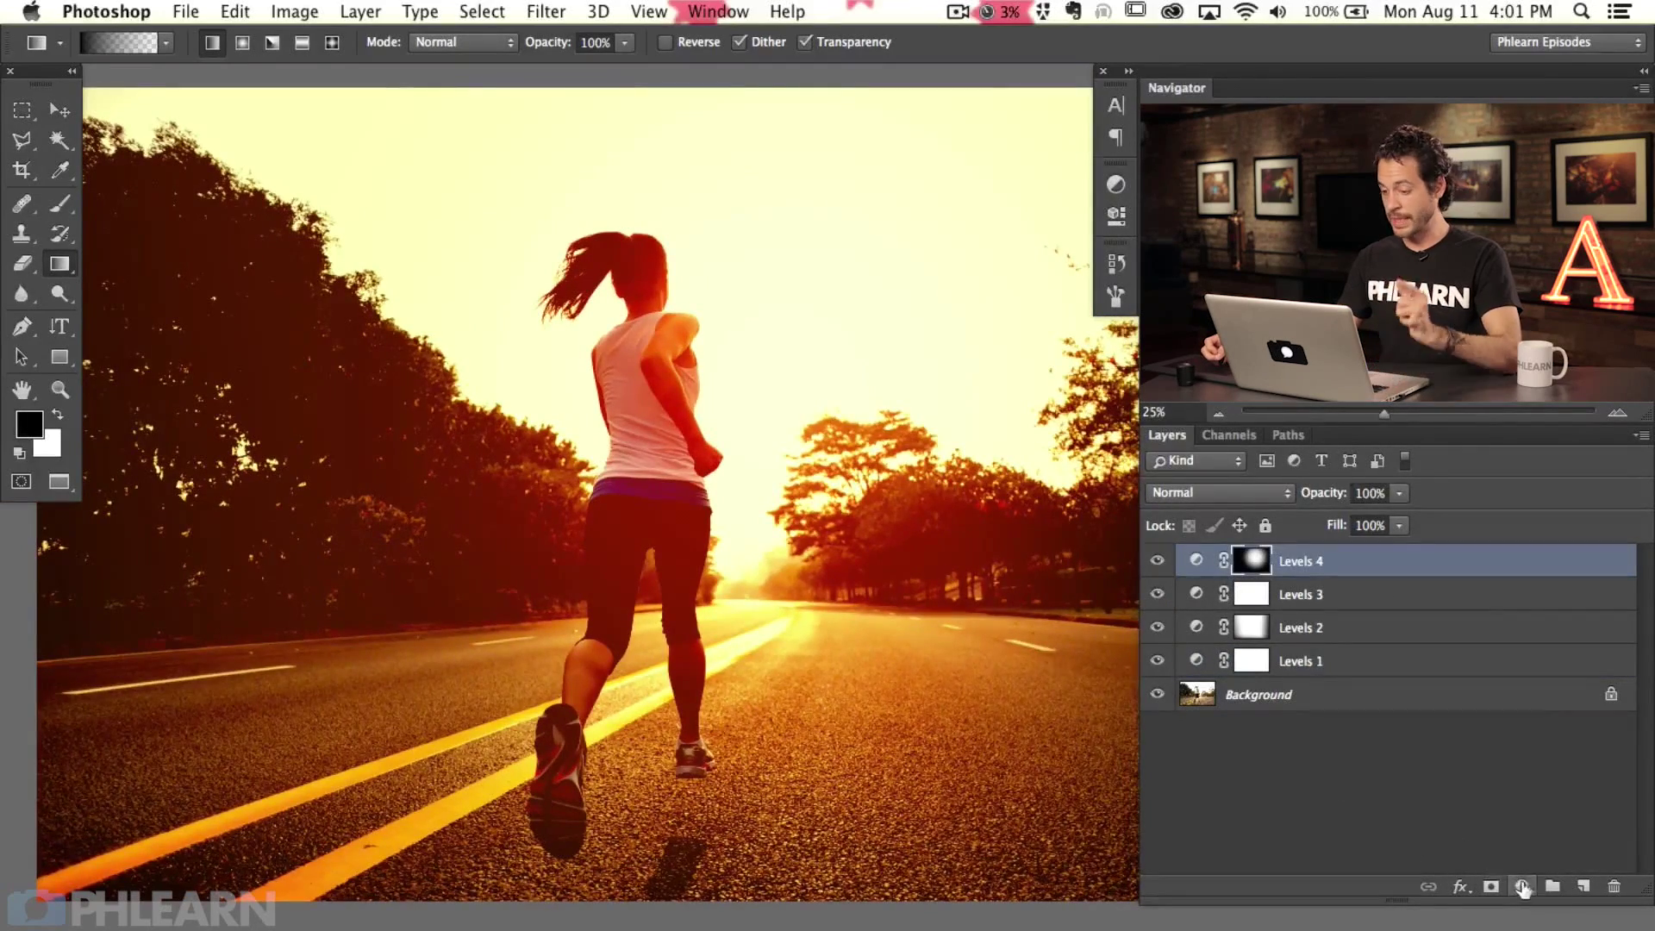
click(1522, 886)
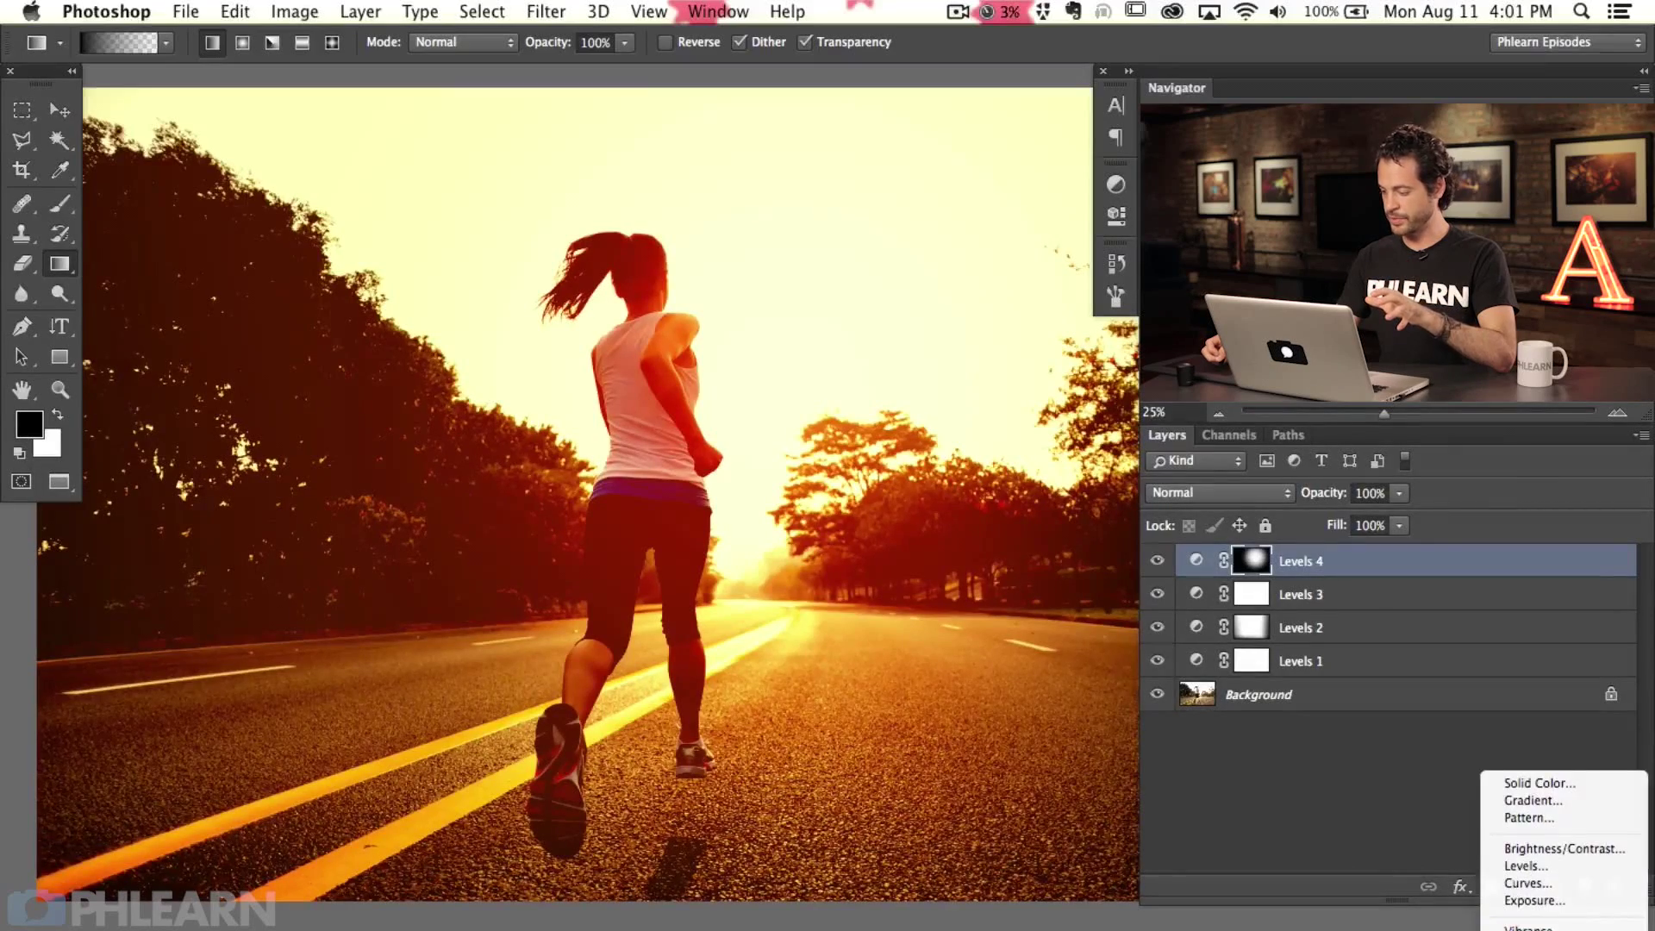
click(1543, 929)
drag(883, 379, 930, 386)
click(1123, 221)
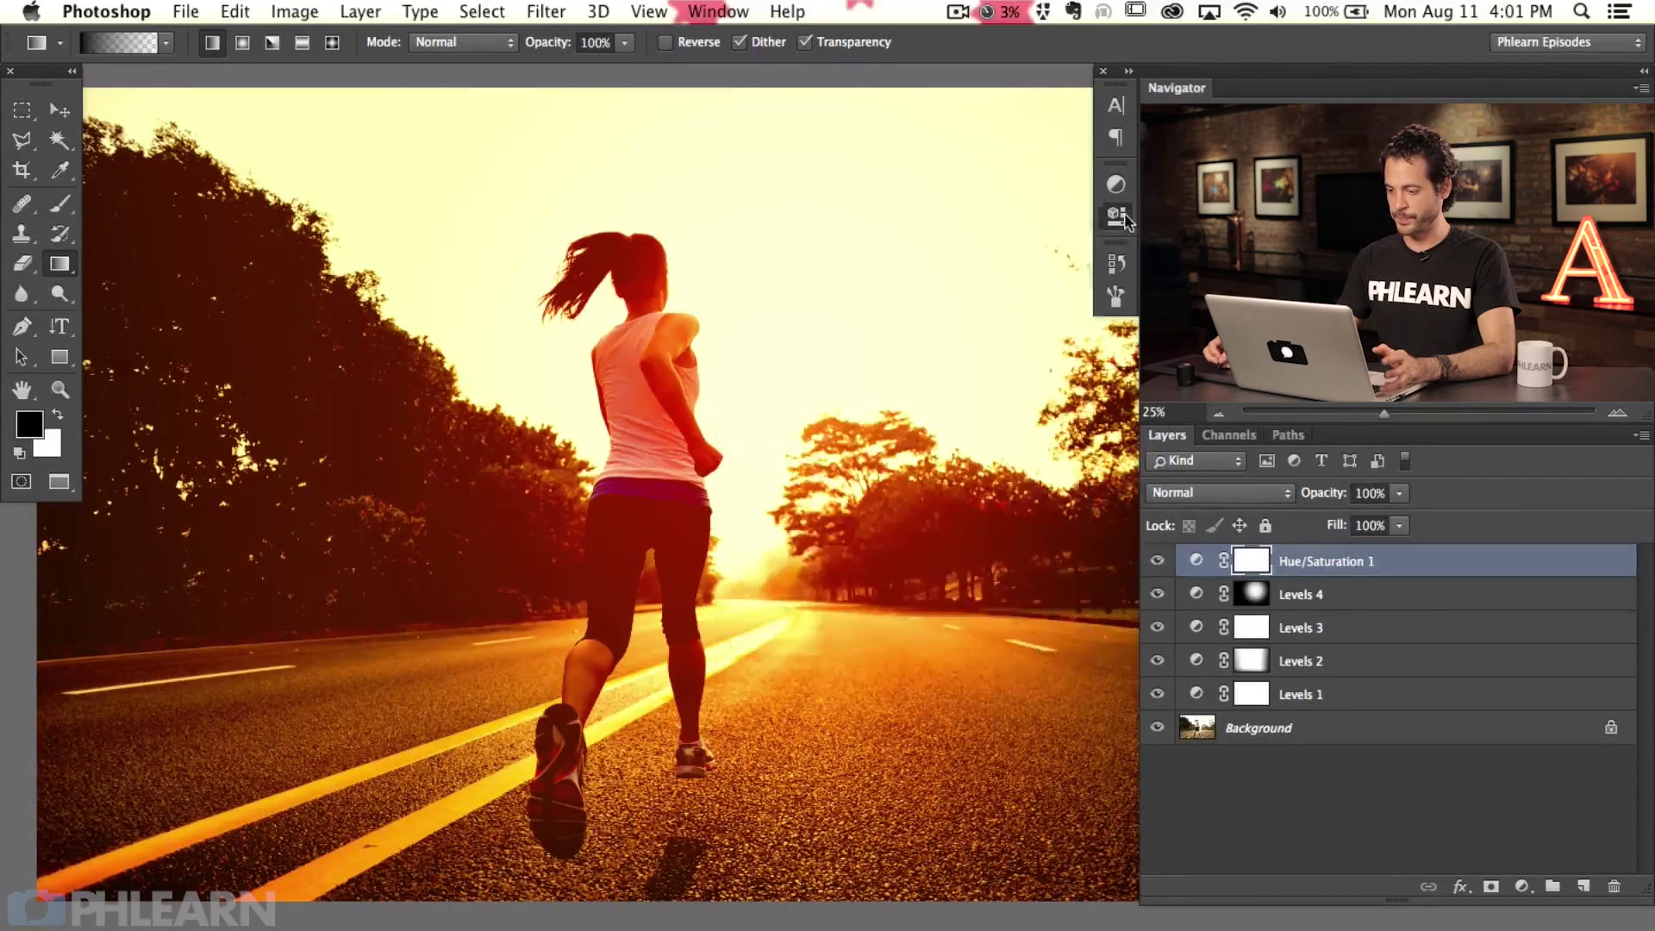
Toggle the Hue/Saturation layer's visibility to compare the photo's colours with and without it.
click(1159, 562)
click(1158, 562)
click(1158, 562)
click(1159, 562)
click(1158, 562)
click(1158, 562)
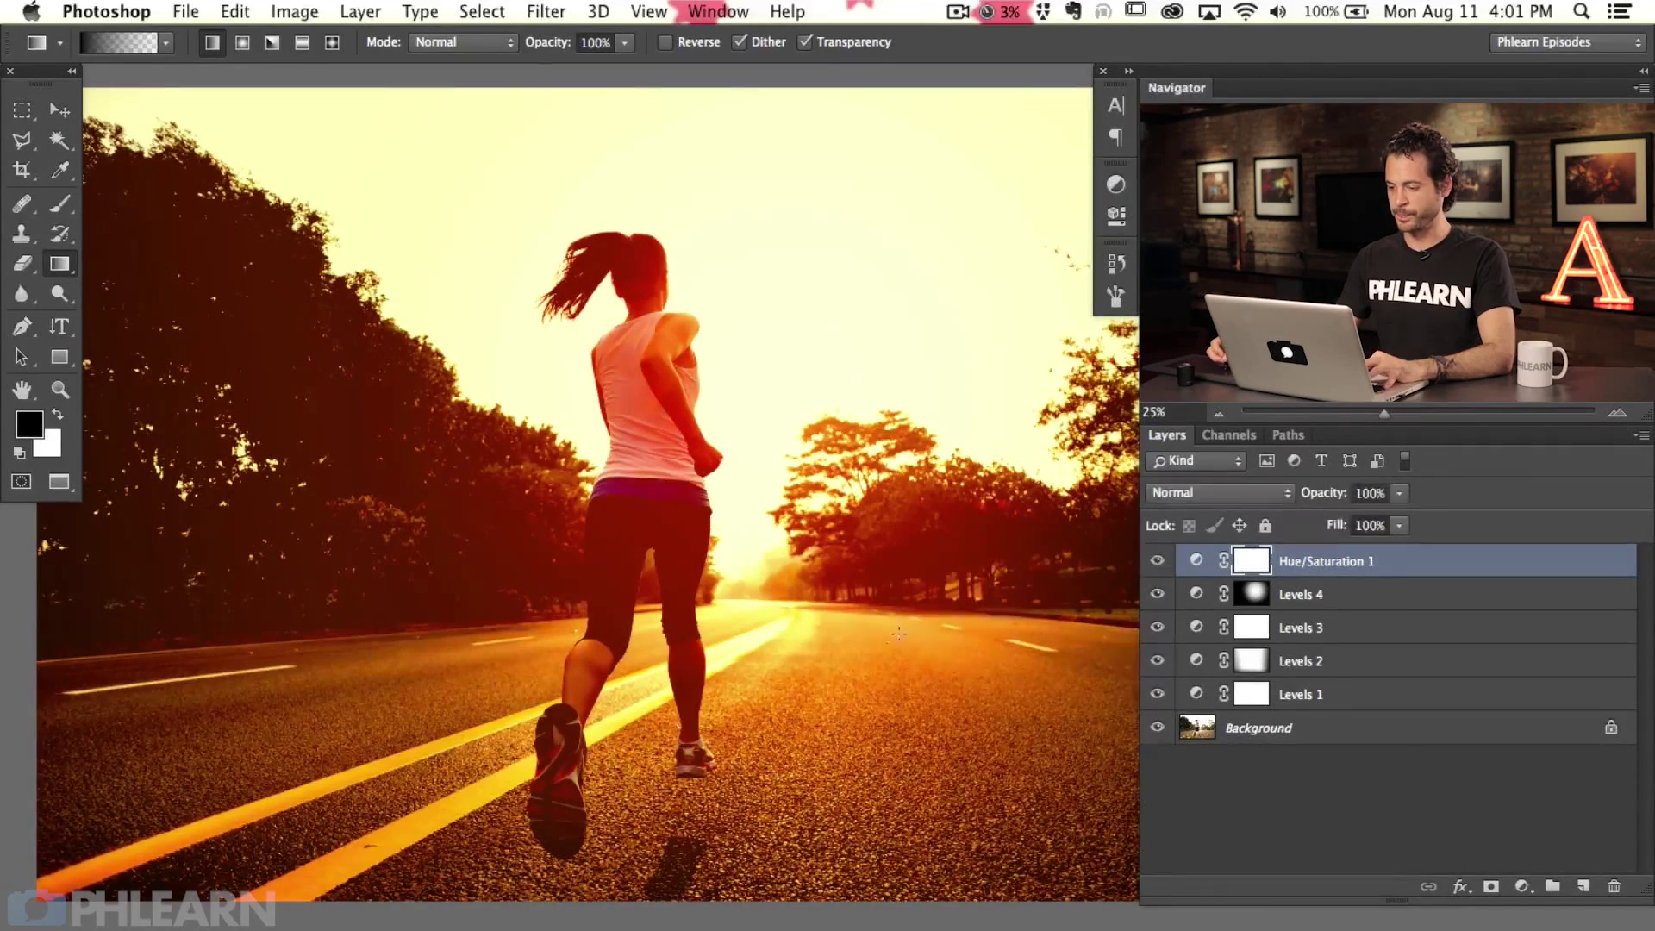
scroll(883, 651, right, 2)
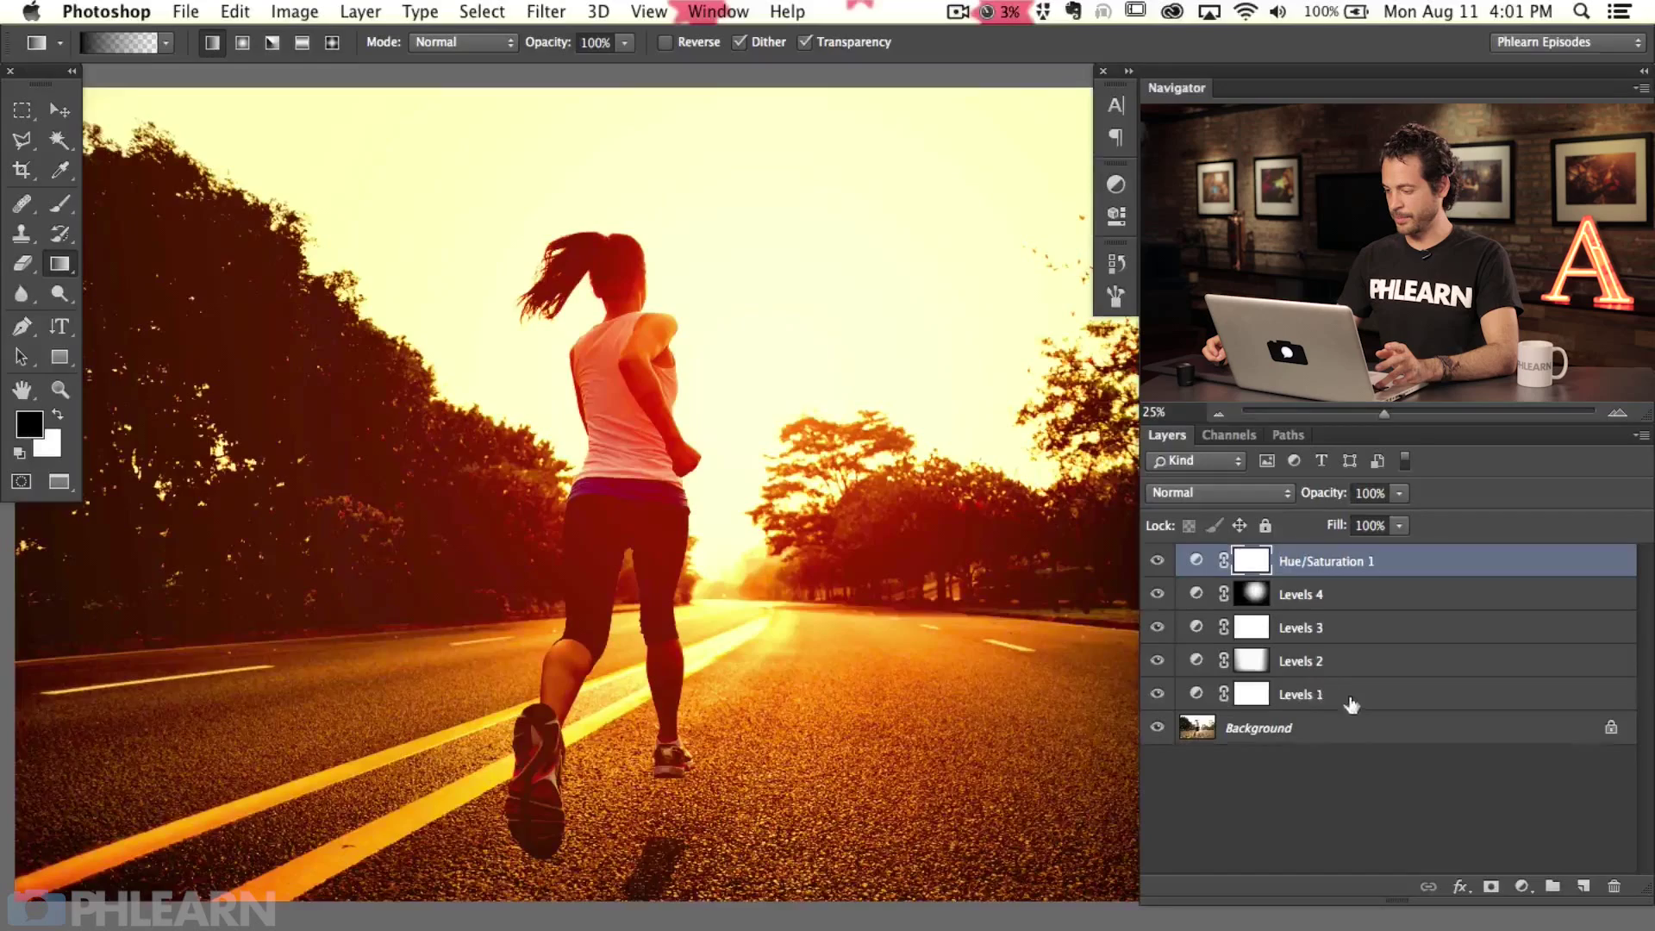
Group the Hue/Saturation layer and all four Levels layers together.
shift+click(1356, 699)
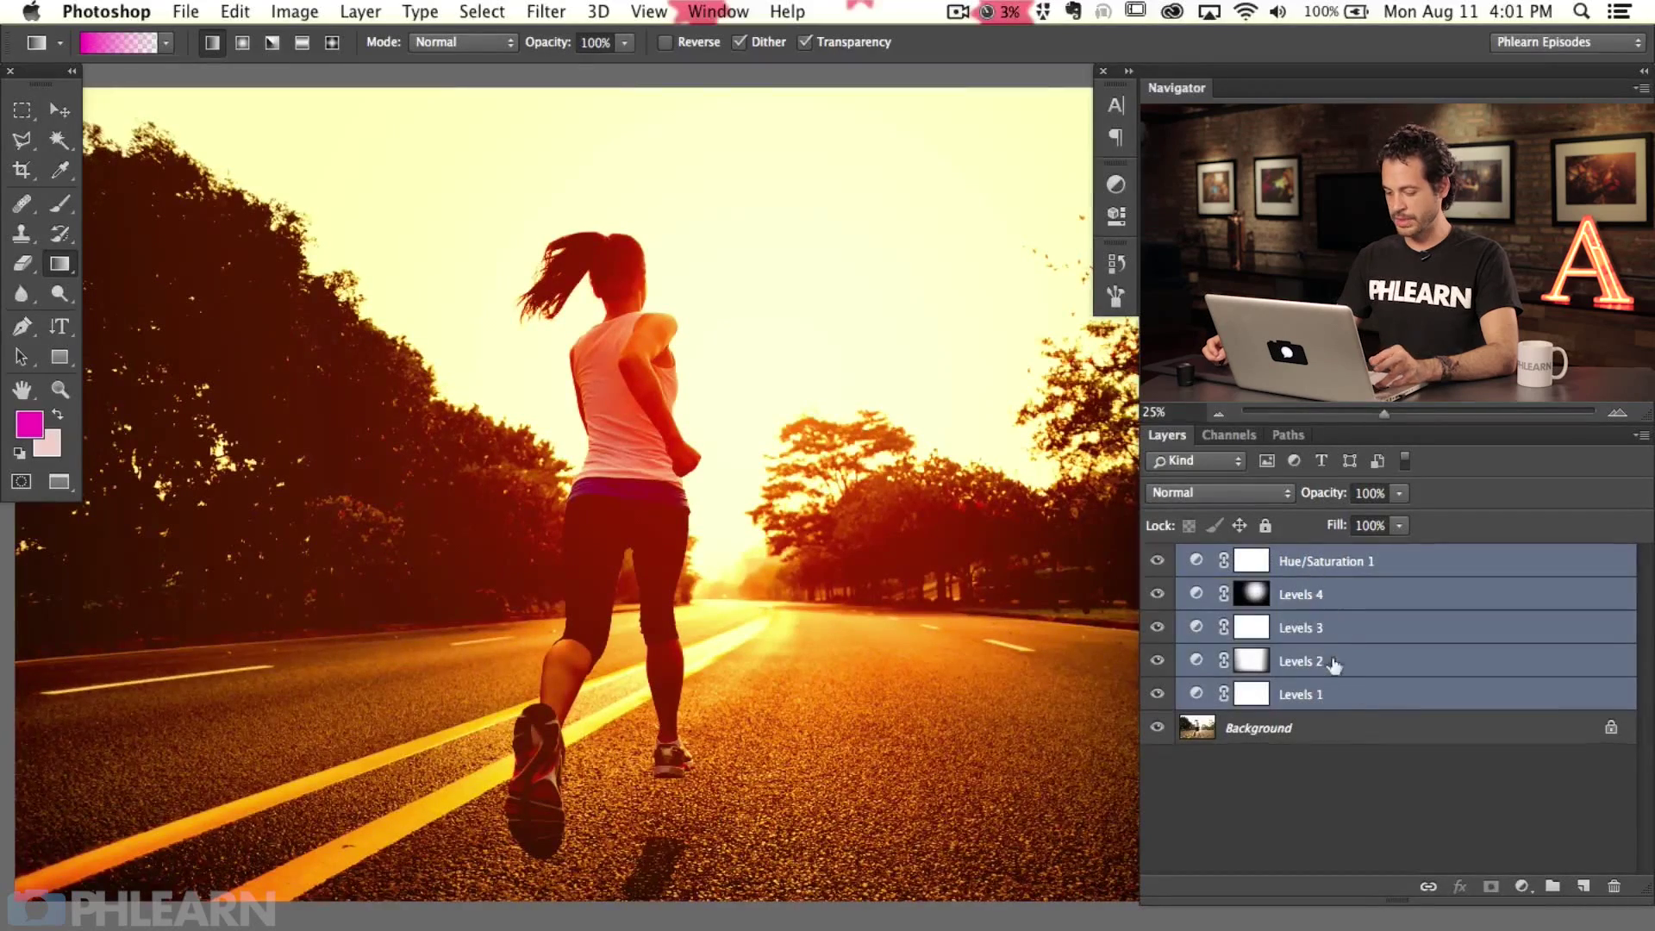
key(super+g)
scroll(892, 720, left, 3)
scroll(892, 720, up, 2)
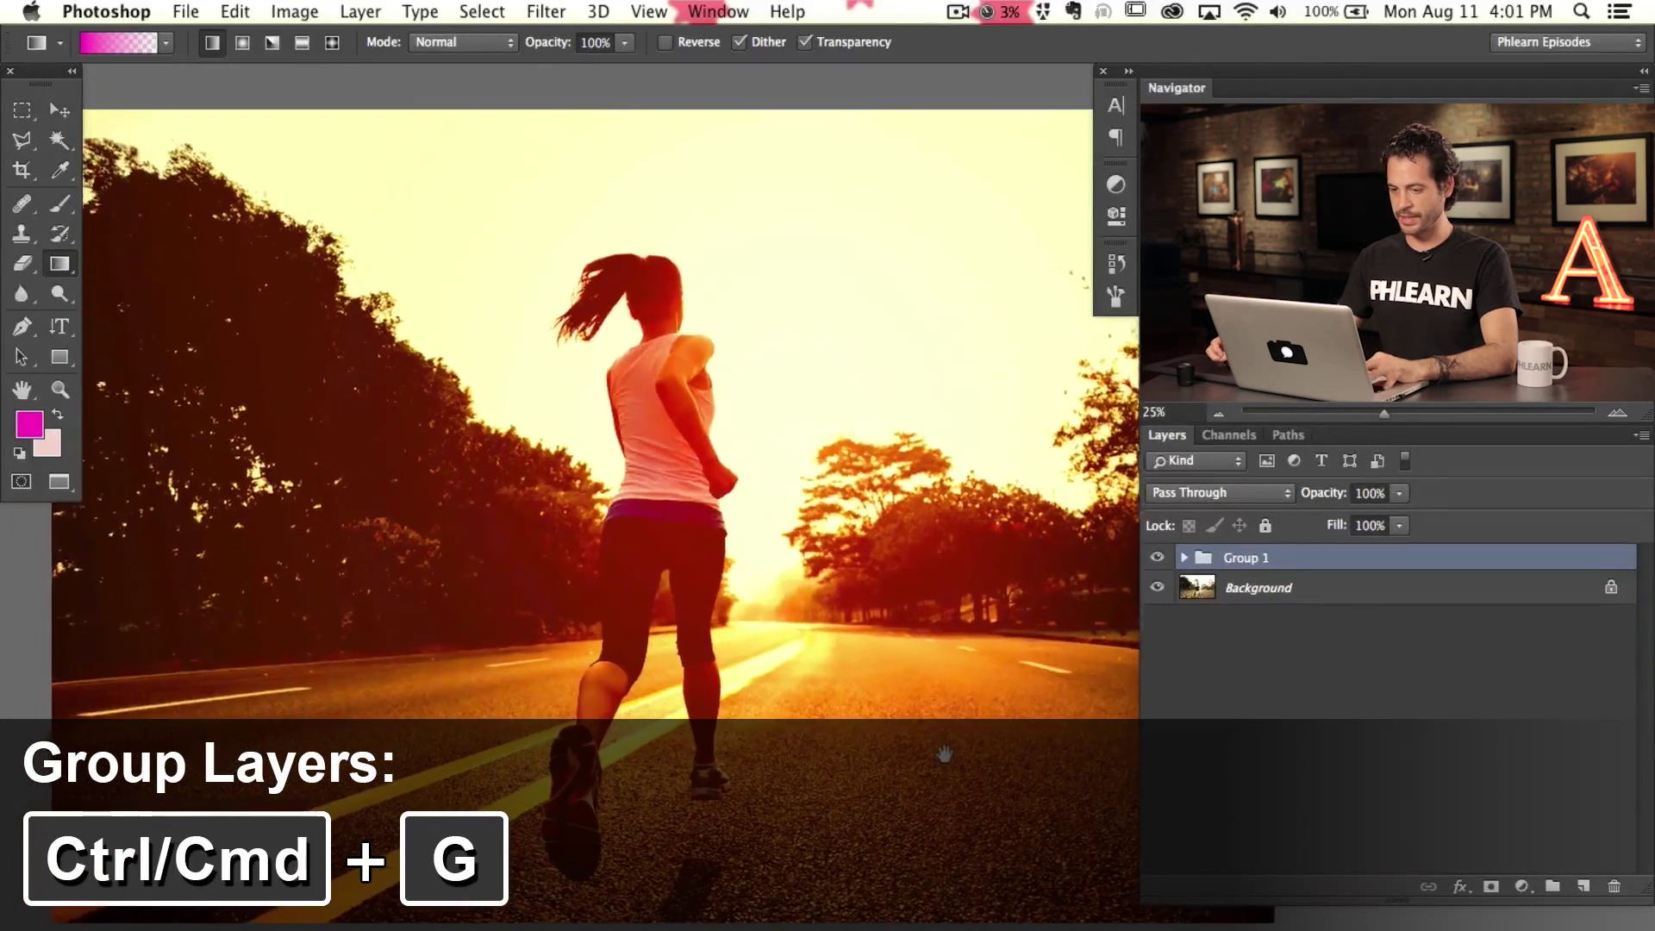
key(b)
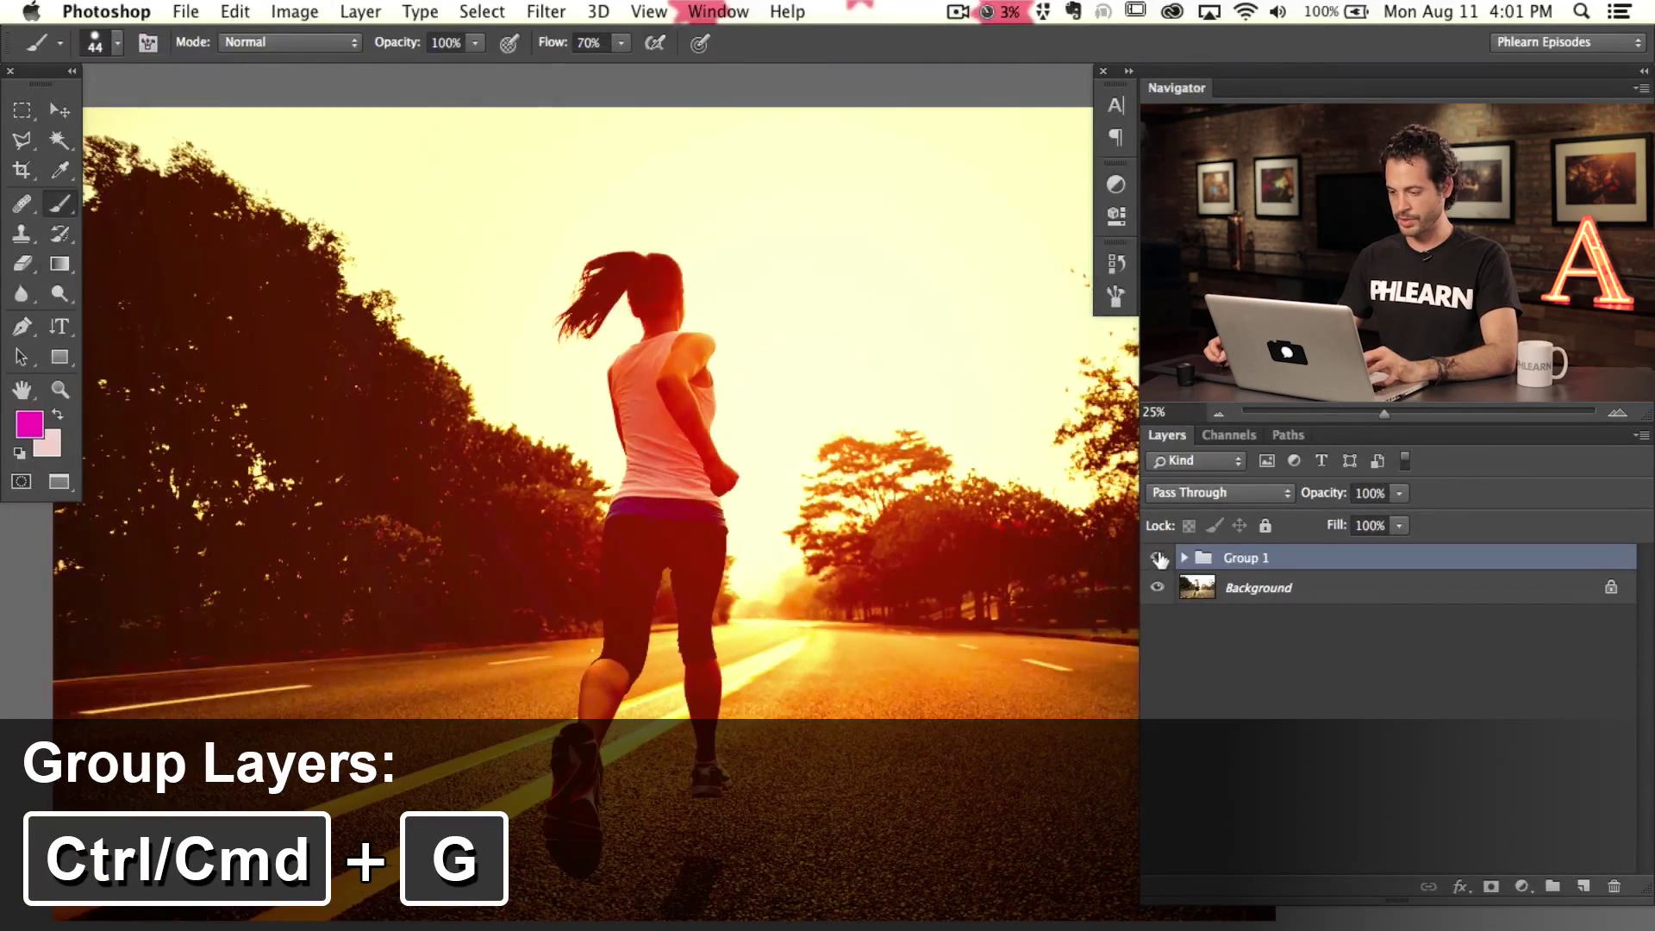
Toggle the adjustment group's visibility repeatedly to compare the original photo with the warm sunset version.
click(1155, 559)
click(1155, 559)
click(1155, 559)
click(1155, 558)
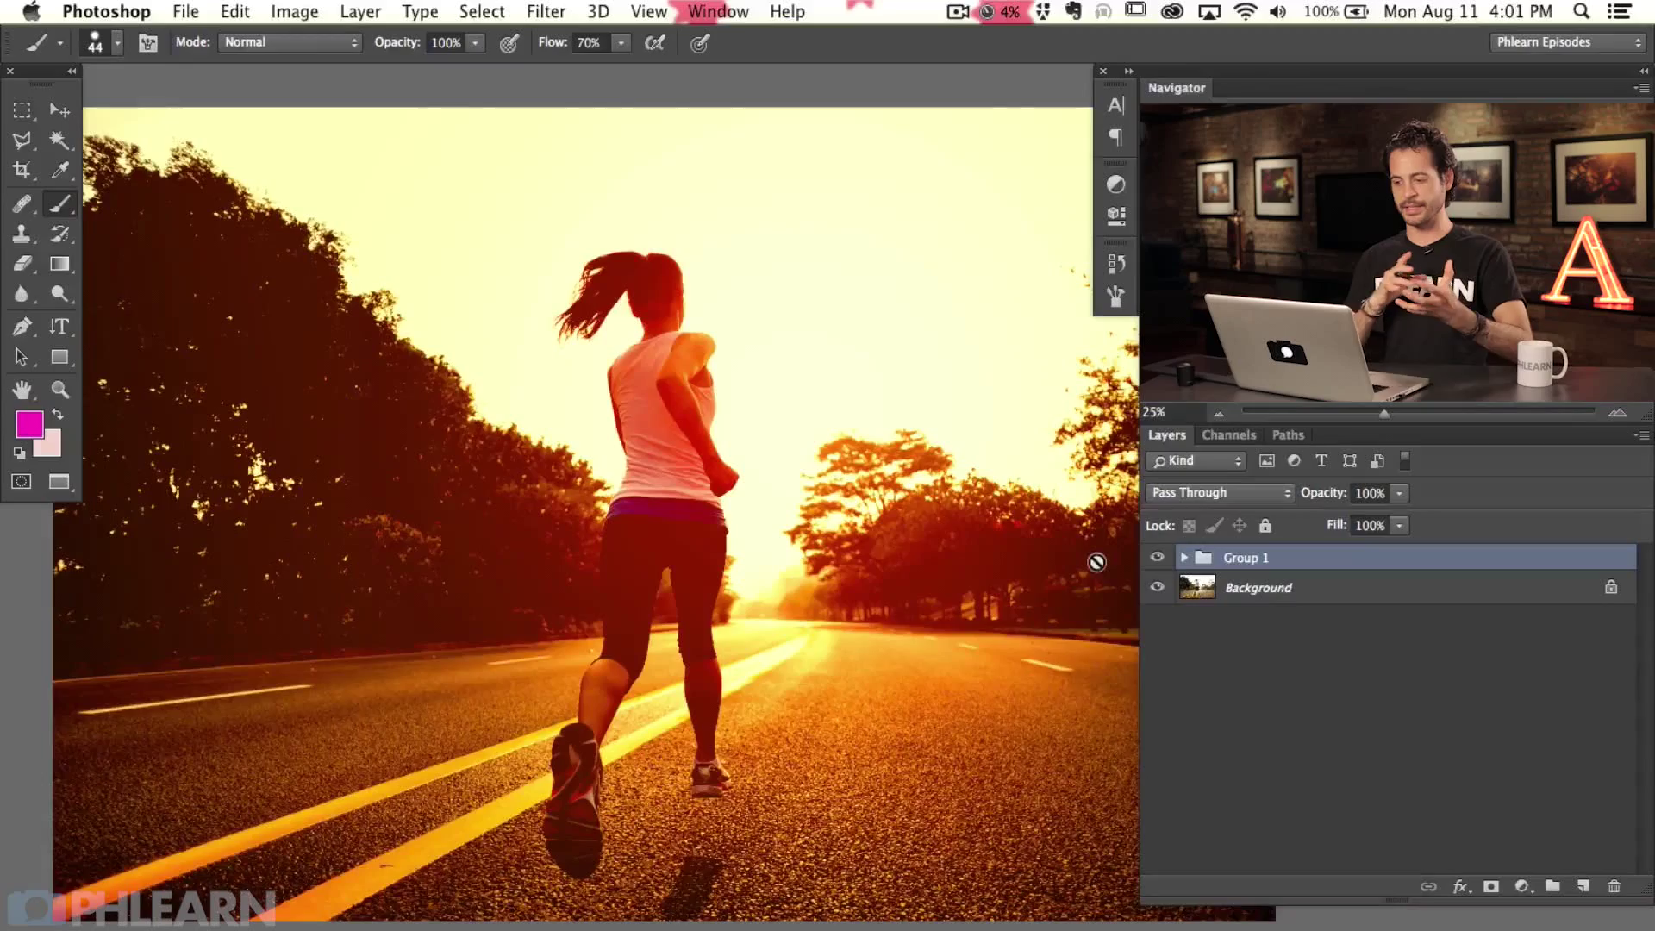
click(1156, 559)
click(1155, 559)
click(1156, 560)
click(1156, 560)
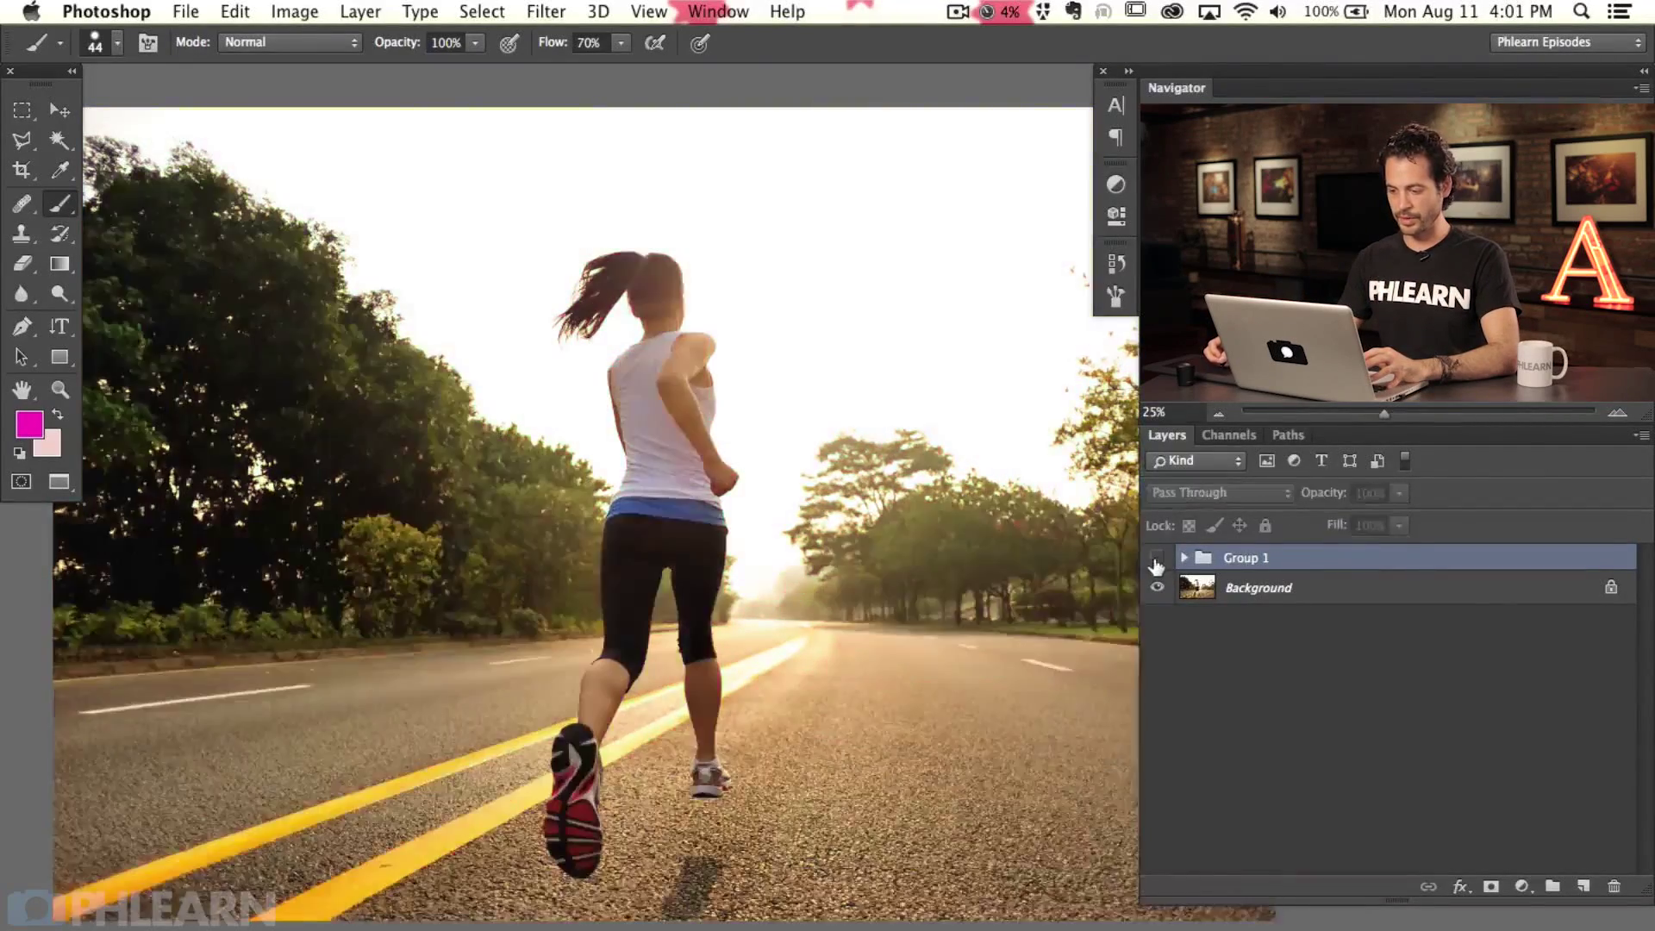
click(1157, 561)
click(1157, 560)
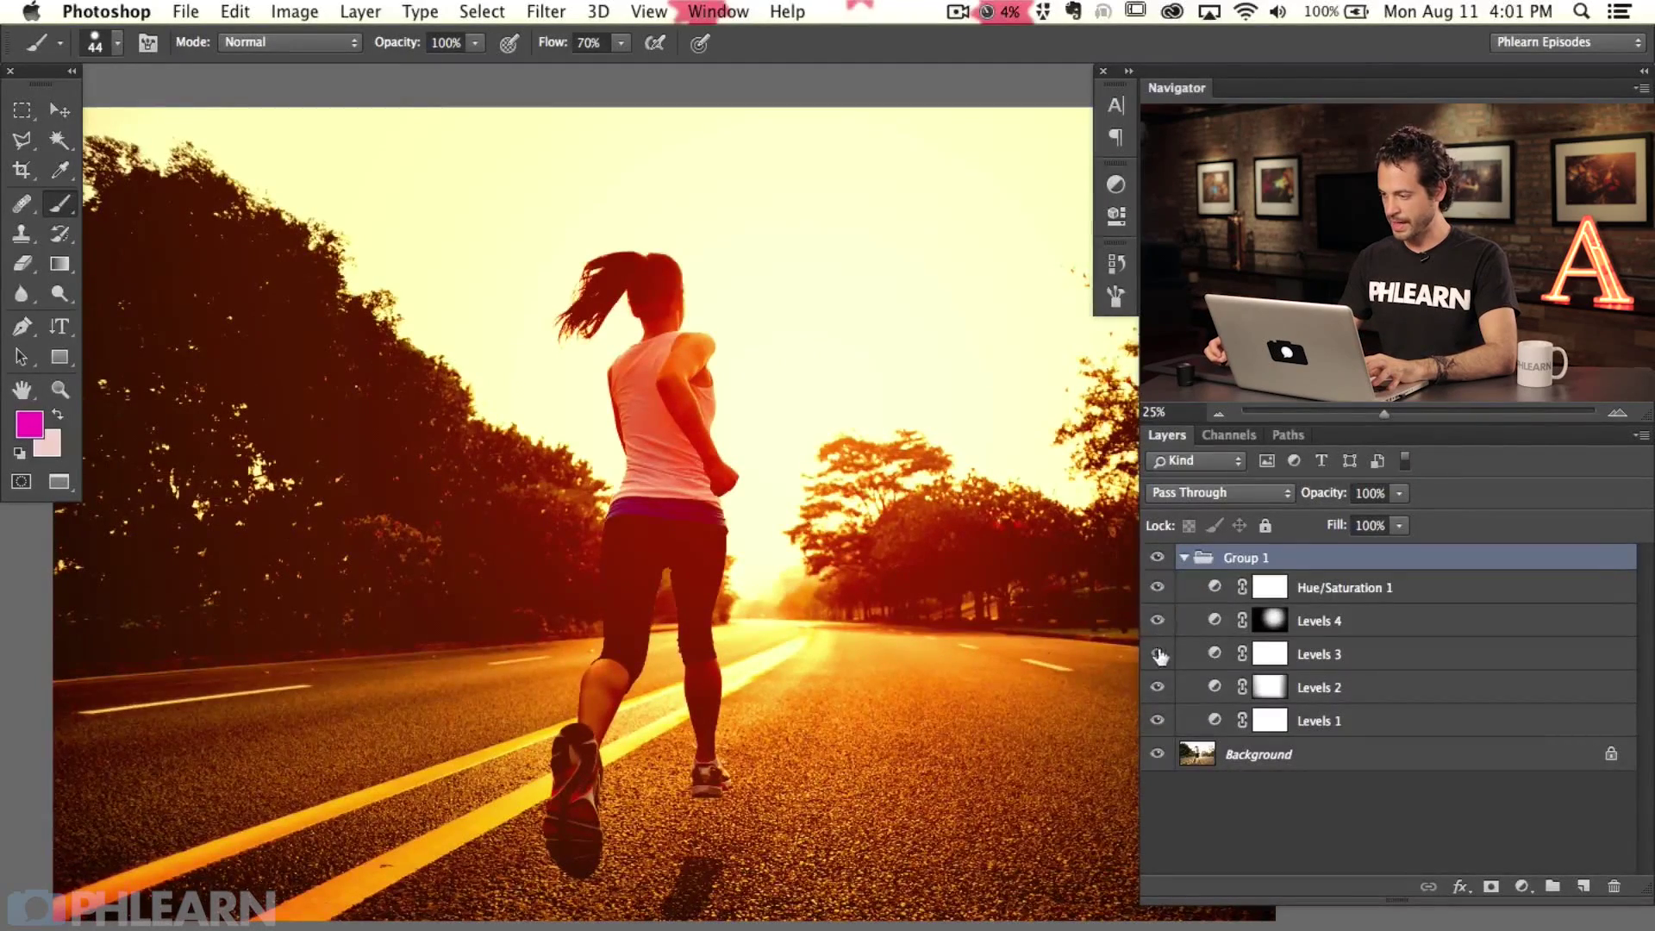
Lower the opacity of the Levels 3 layer inside the group to 82%.
click(1290, 655)
drag(1322, 495, 1301, 500)
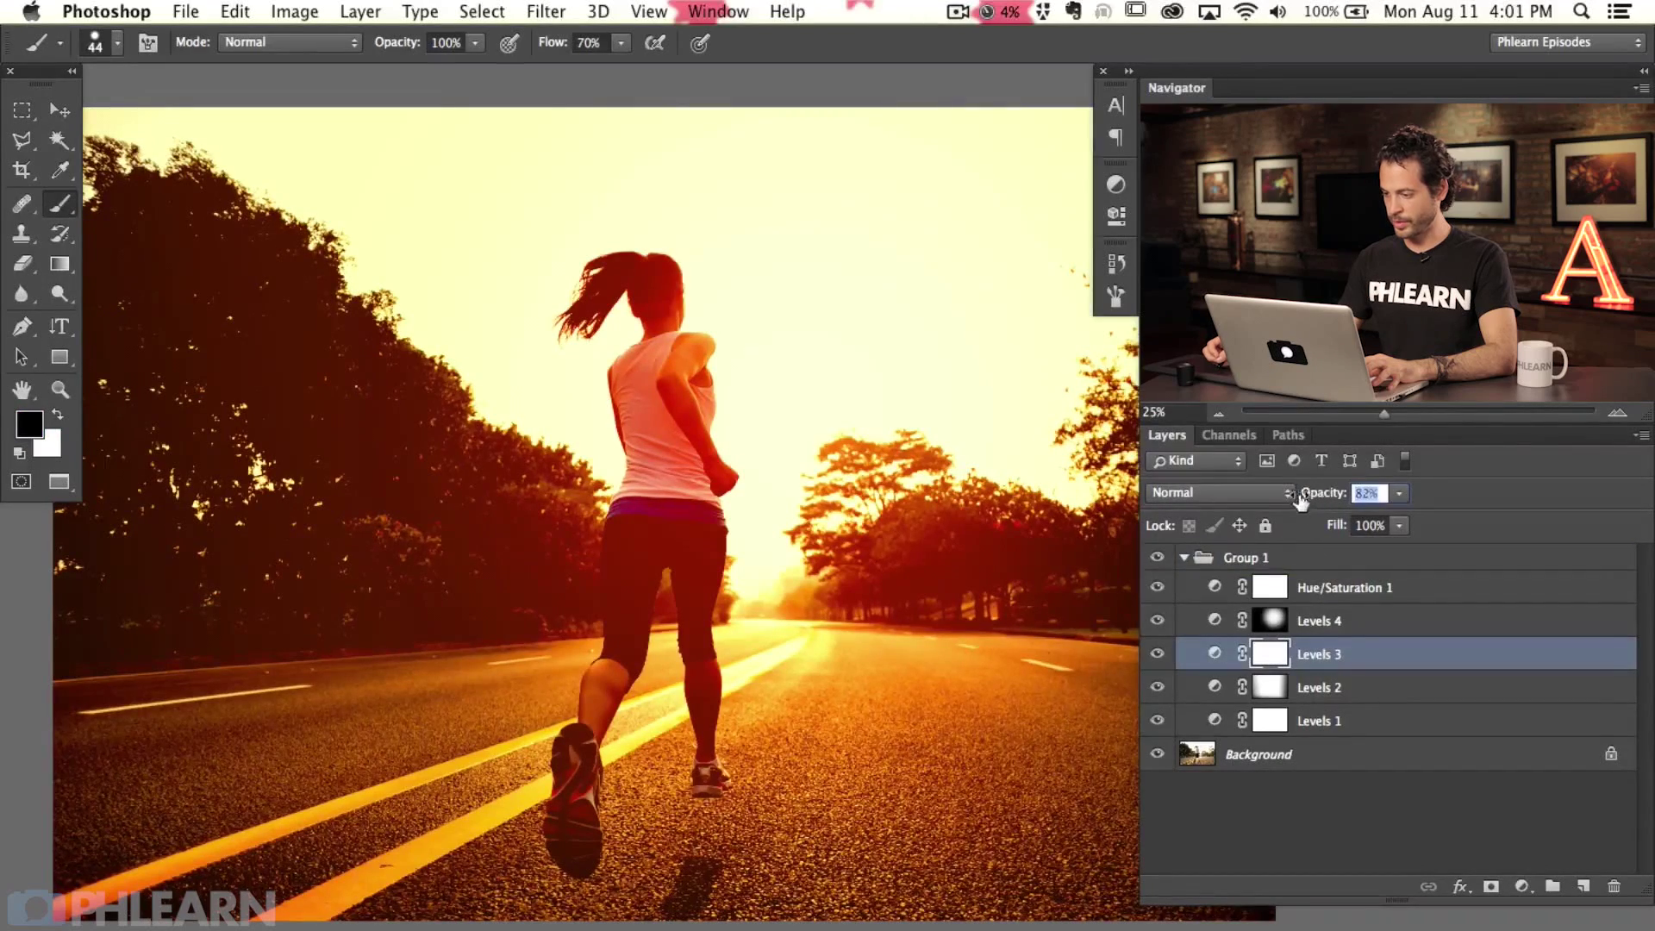
key(Return)
Compare the photo before and after the grouped adjustments with the softened Levels 3, and collapse the group.
click(1158, 558)
click(1158, 557)
click(1157, 558)
click(1158, 558)
click(1186, 558)
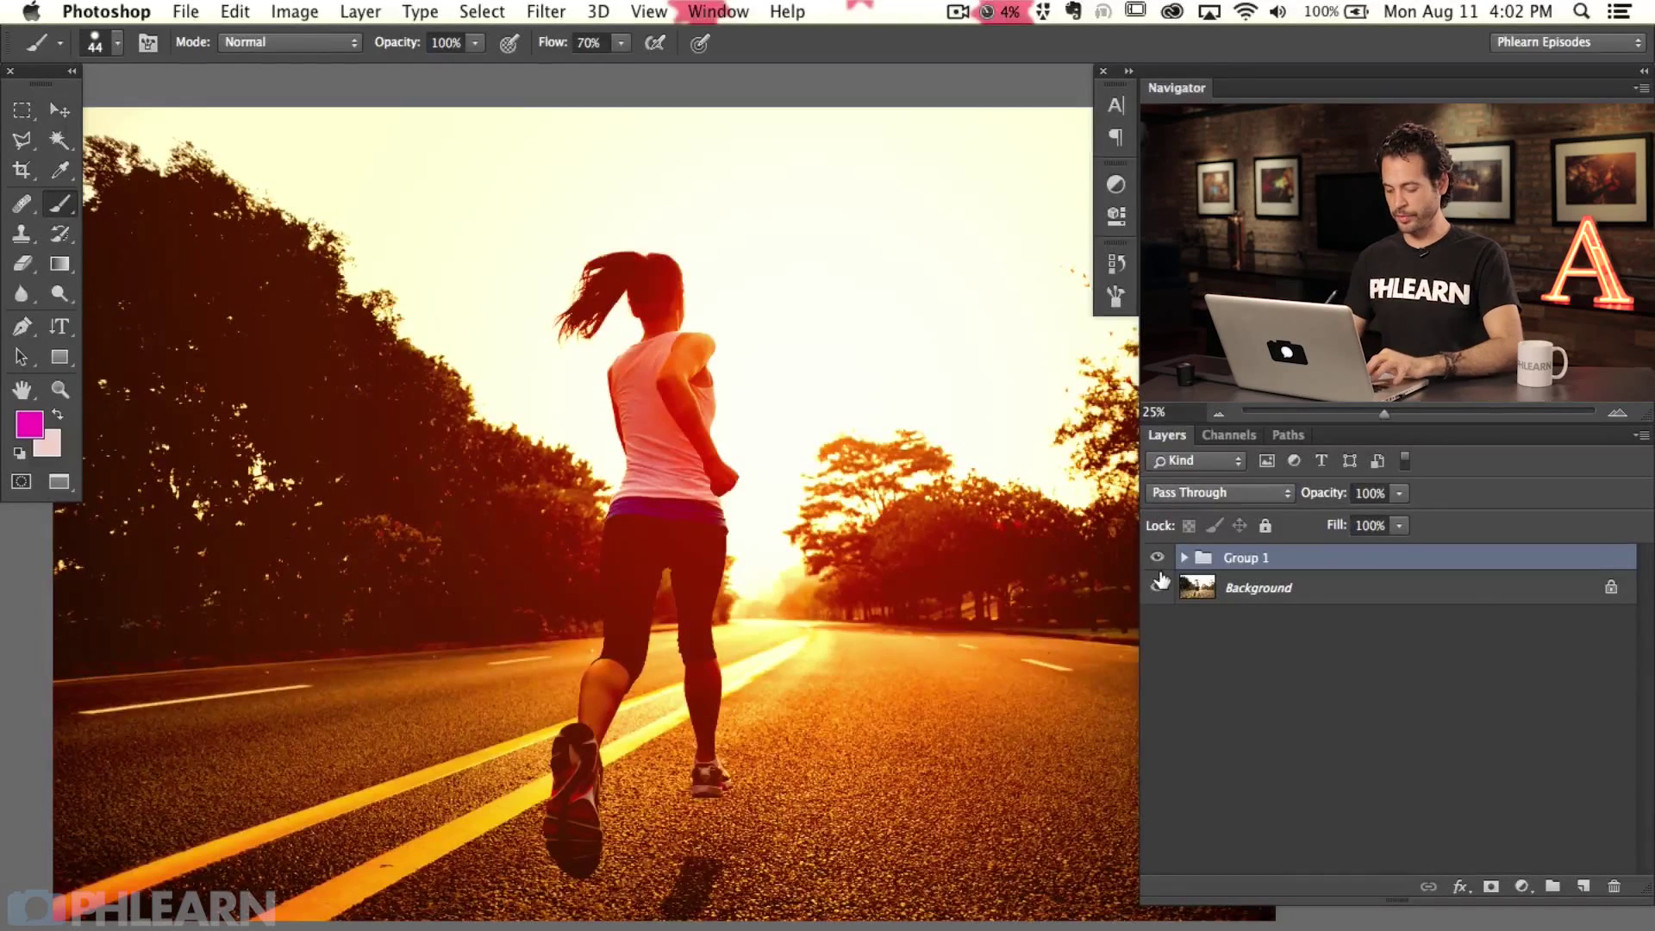
Stamp all visible layers onto a new top layer and apply a Radial Blur to it with amount 8 and the Zoom method.
key(super+shift+alt+n)
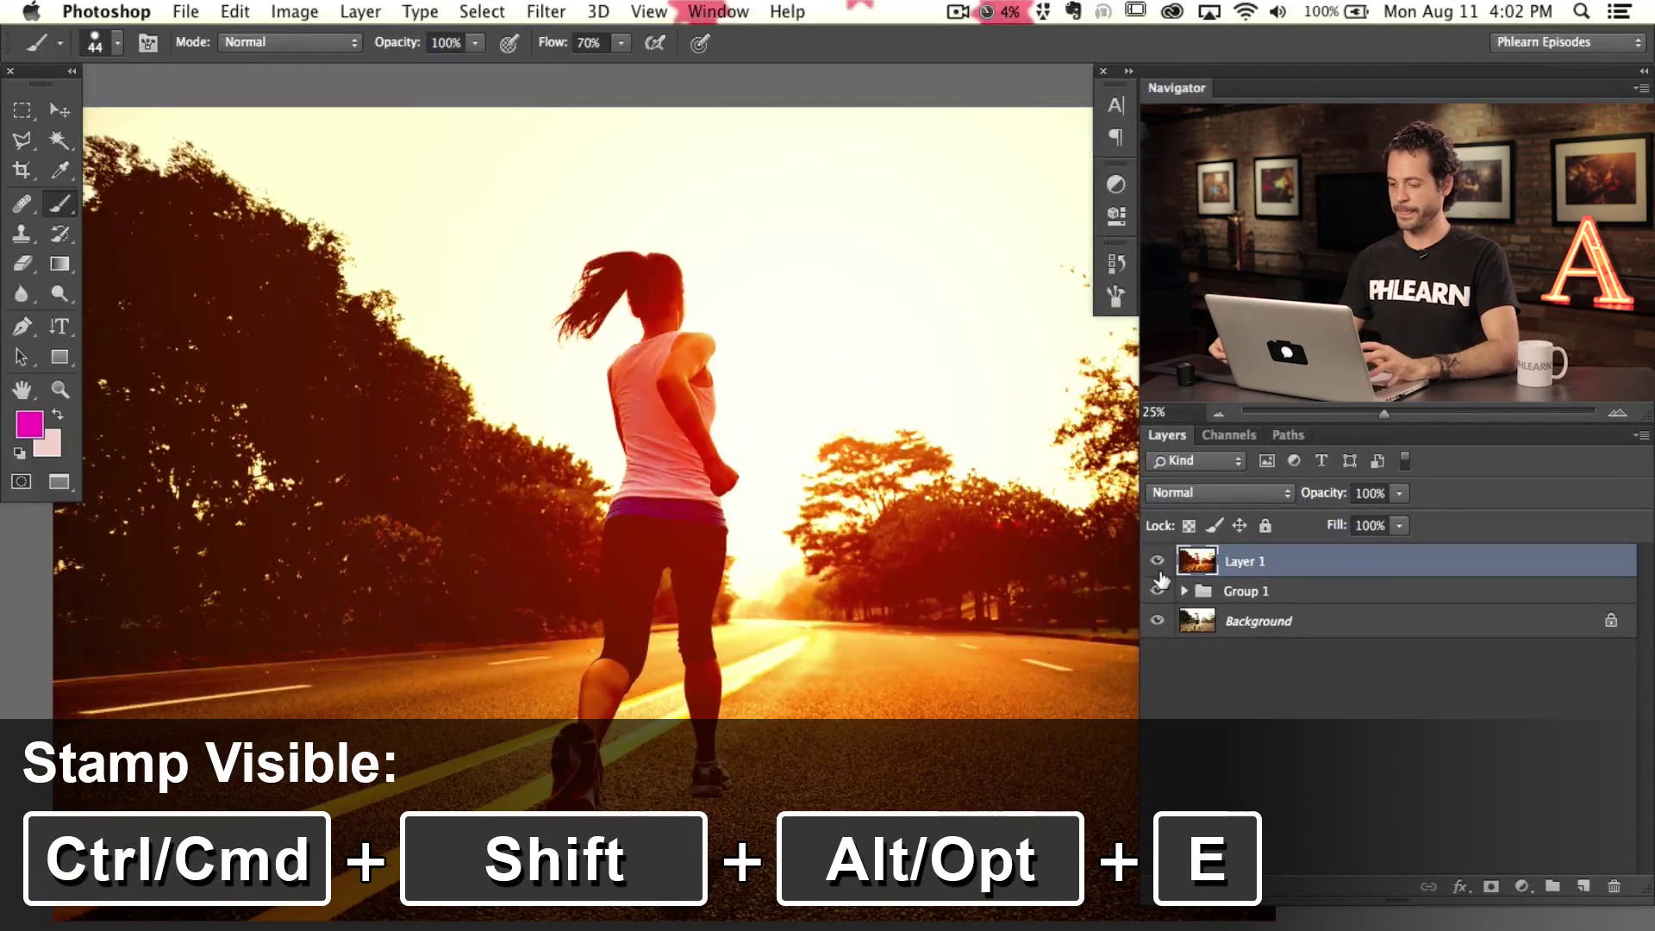
click(546, 12)
mouse_move(603, 286)
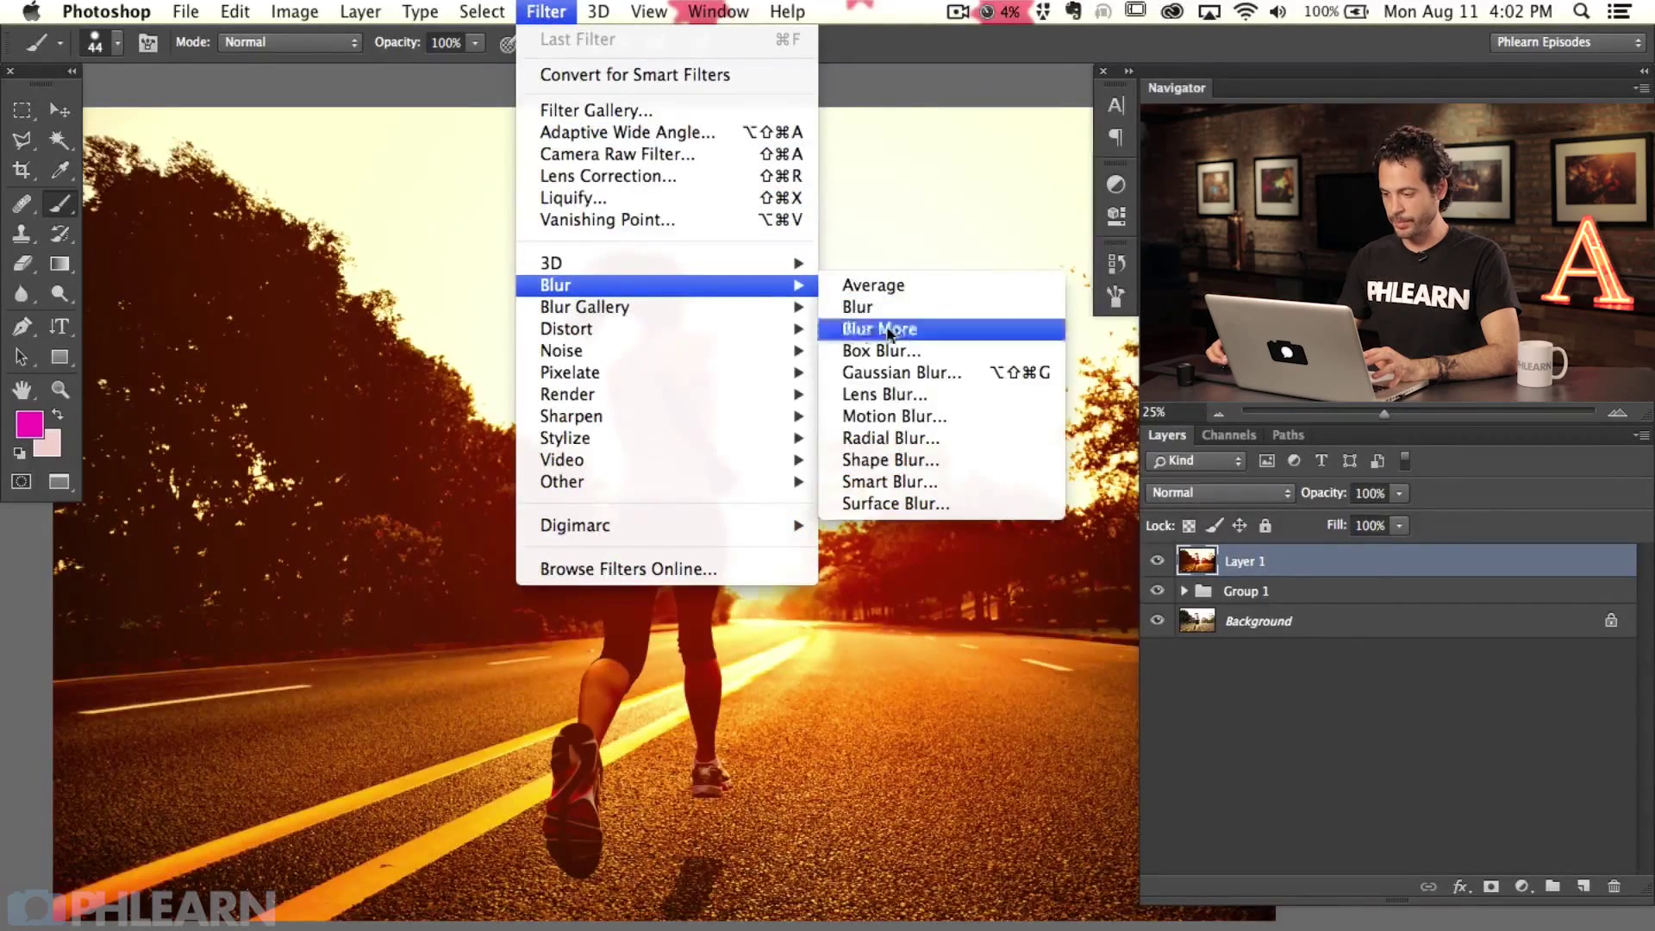
click(894, 441)
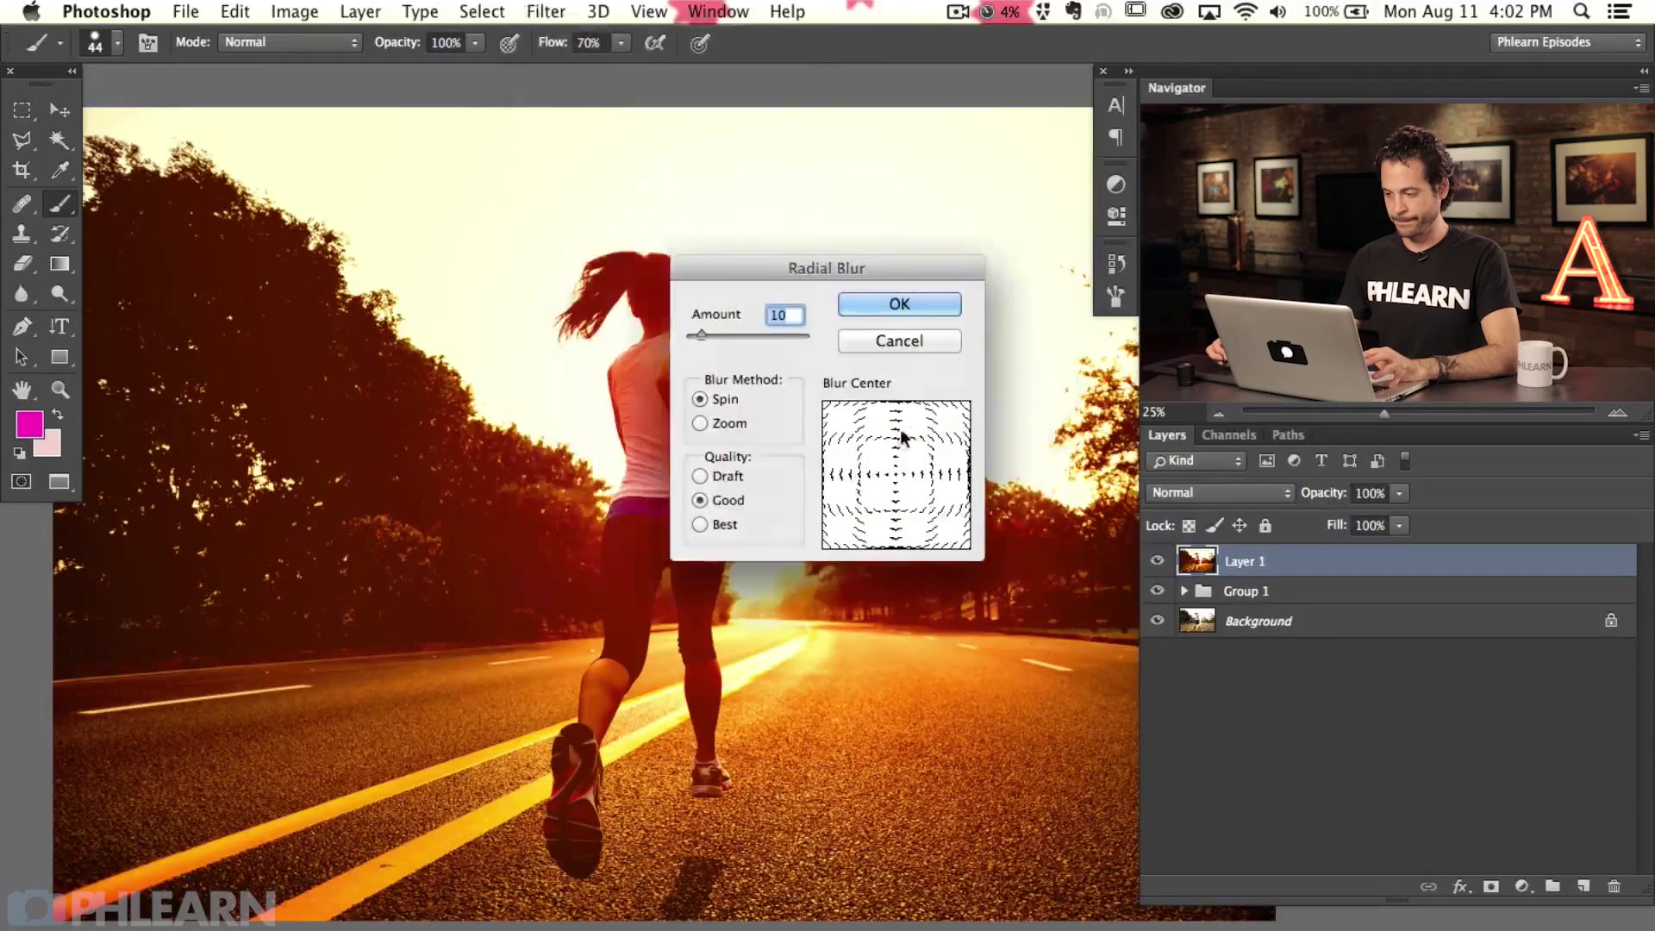
drag(823, 293, 385, 293)
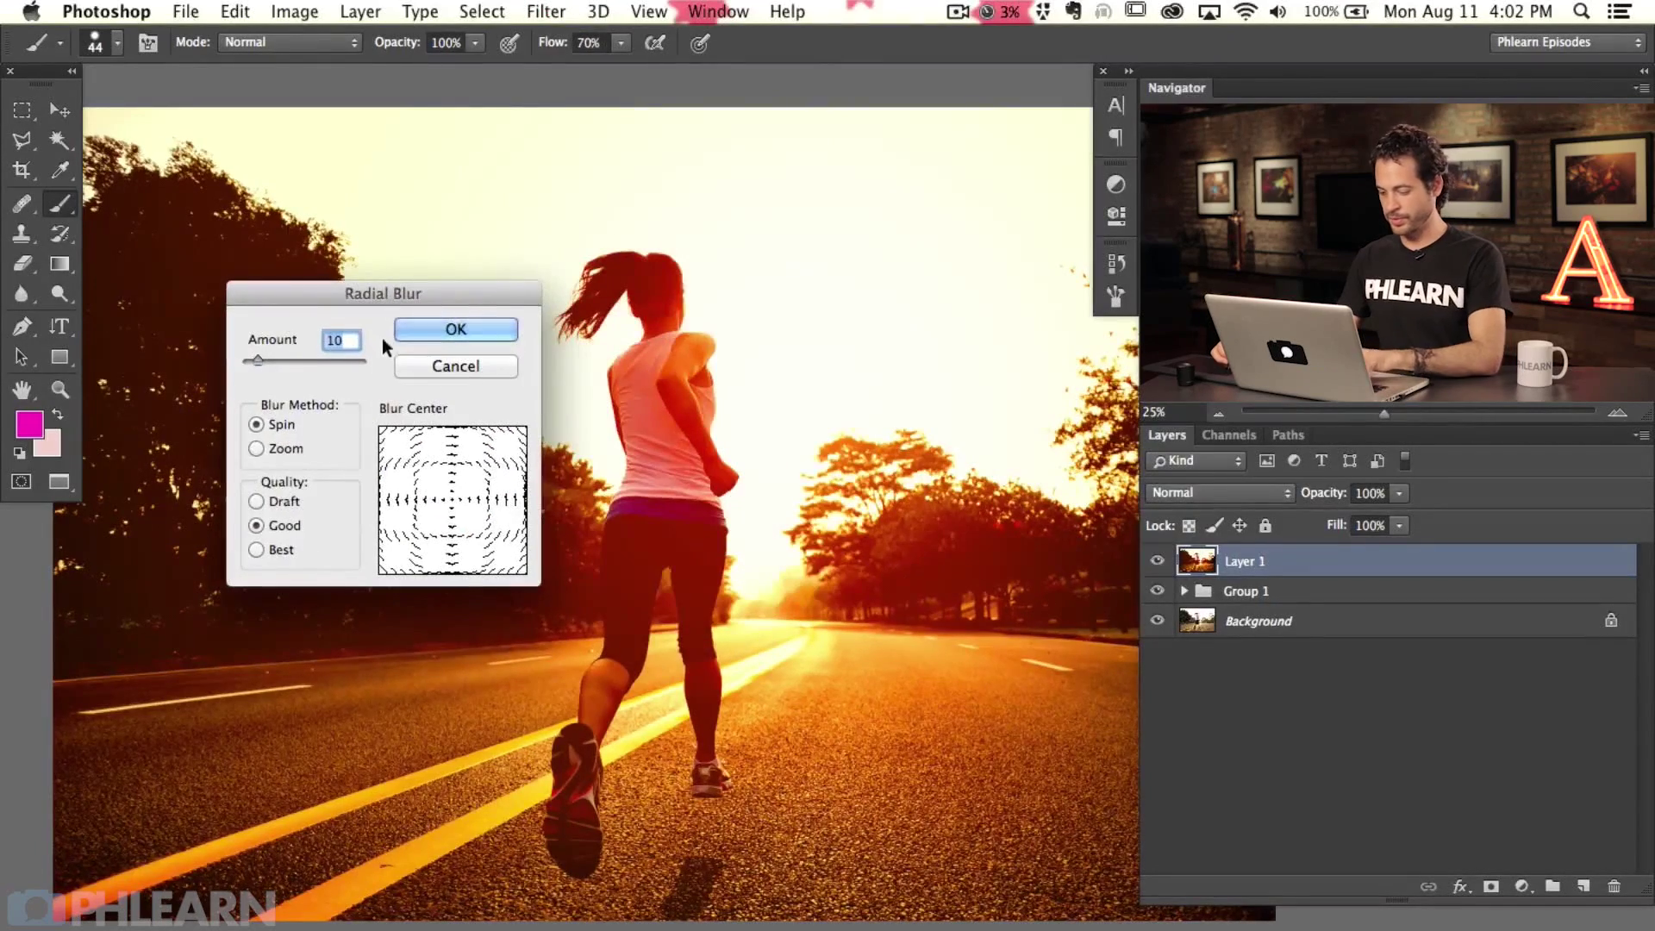
text(8)
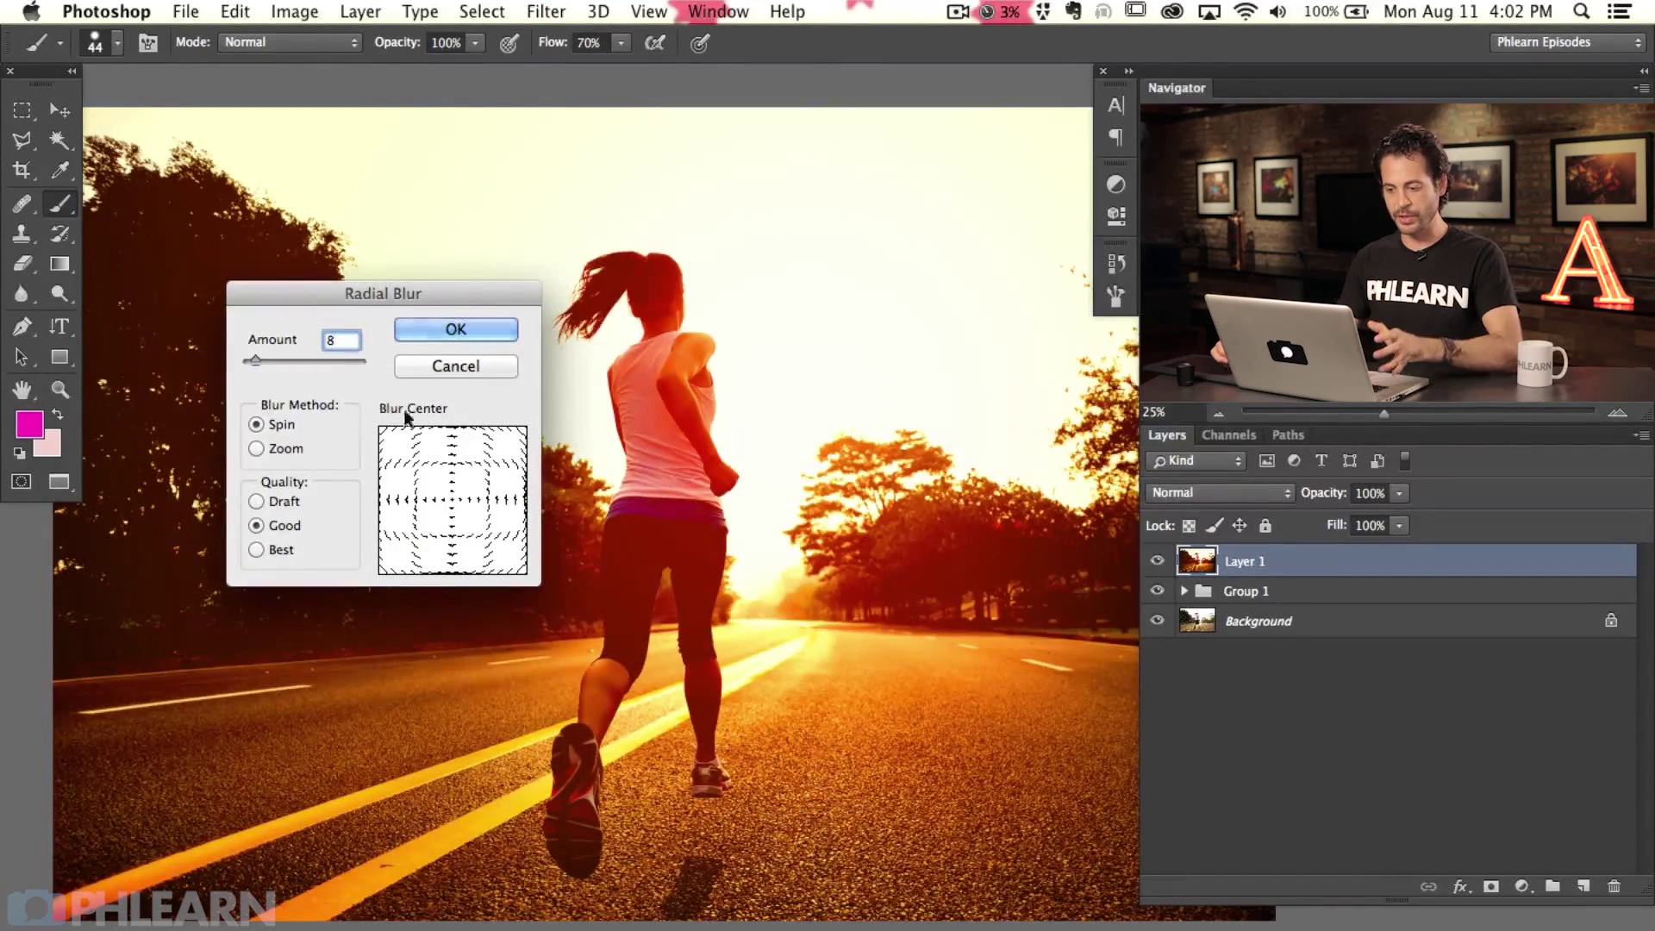
click(277, 450)
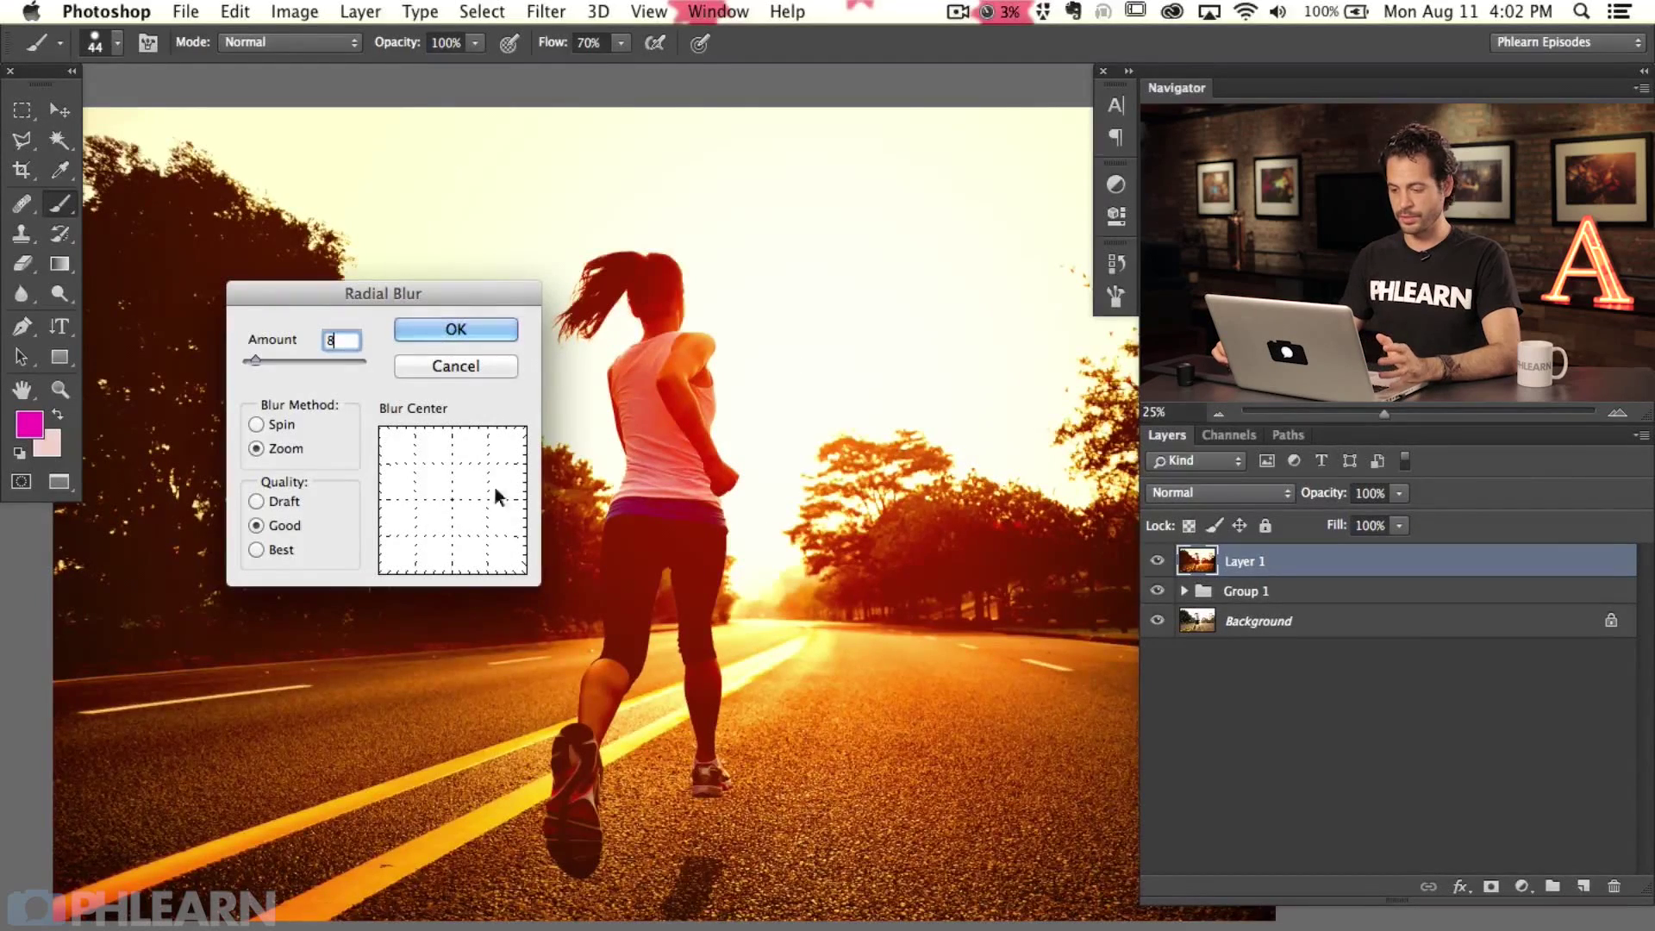
click(470, 329)
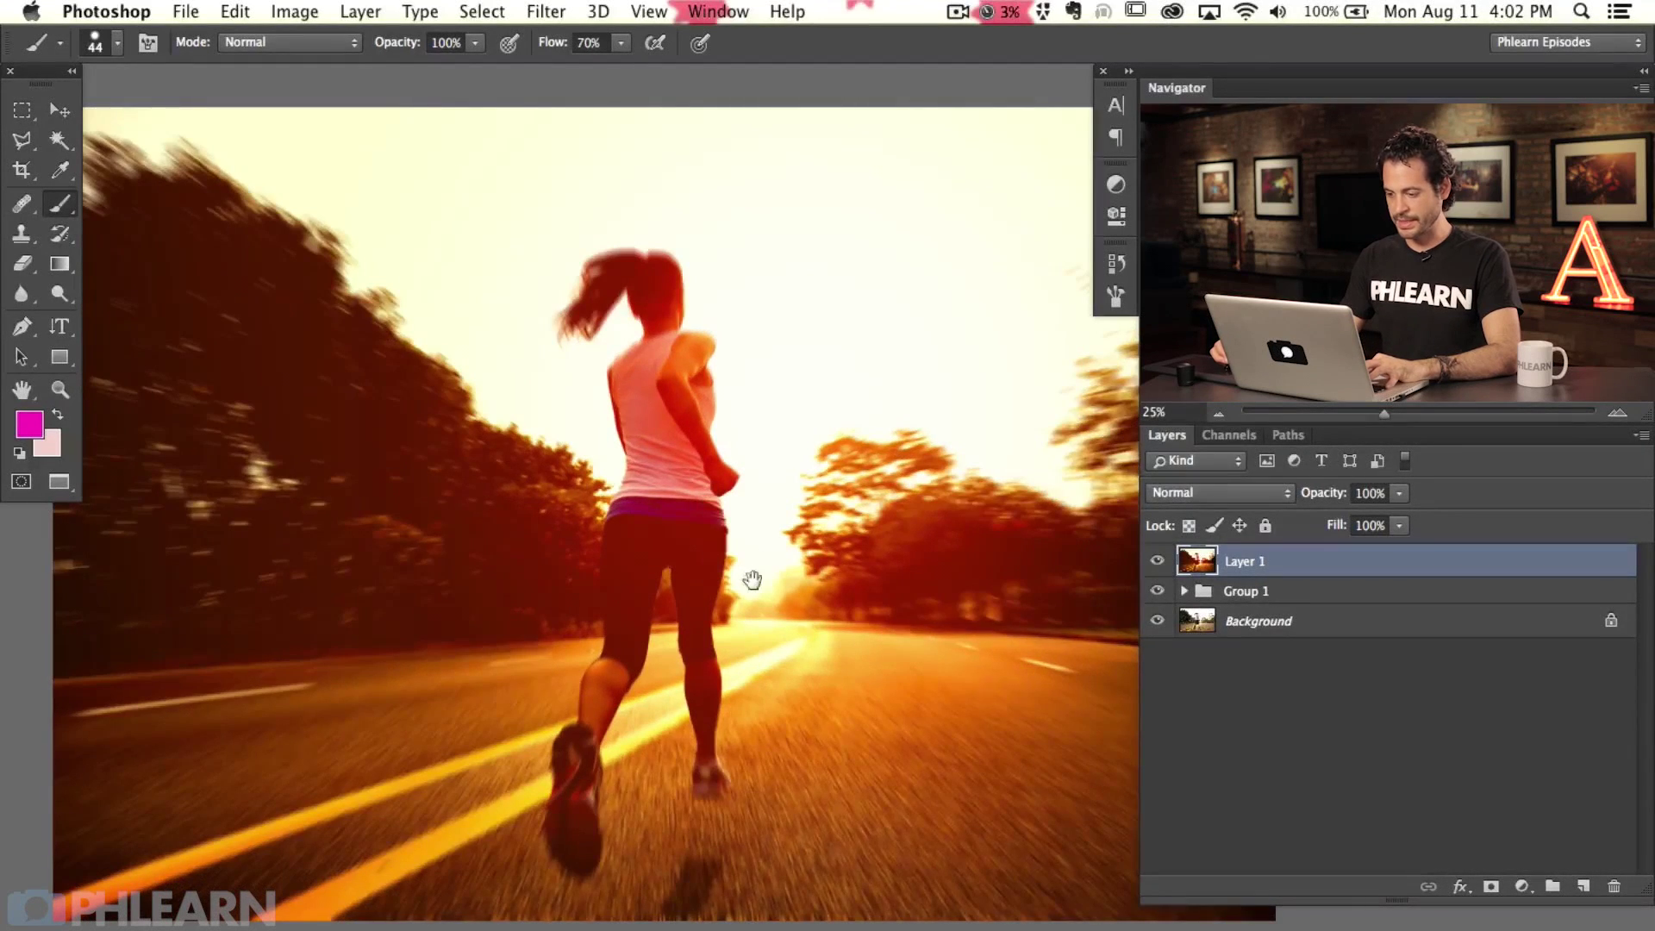
drag(752, 579, 720, 558)
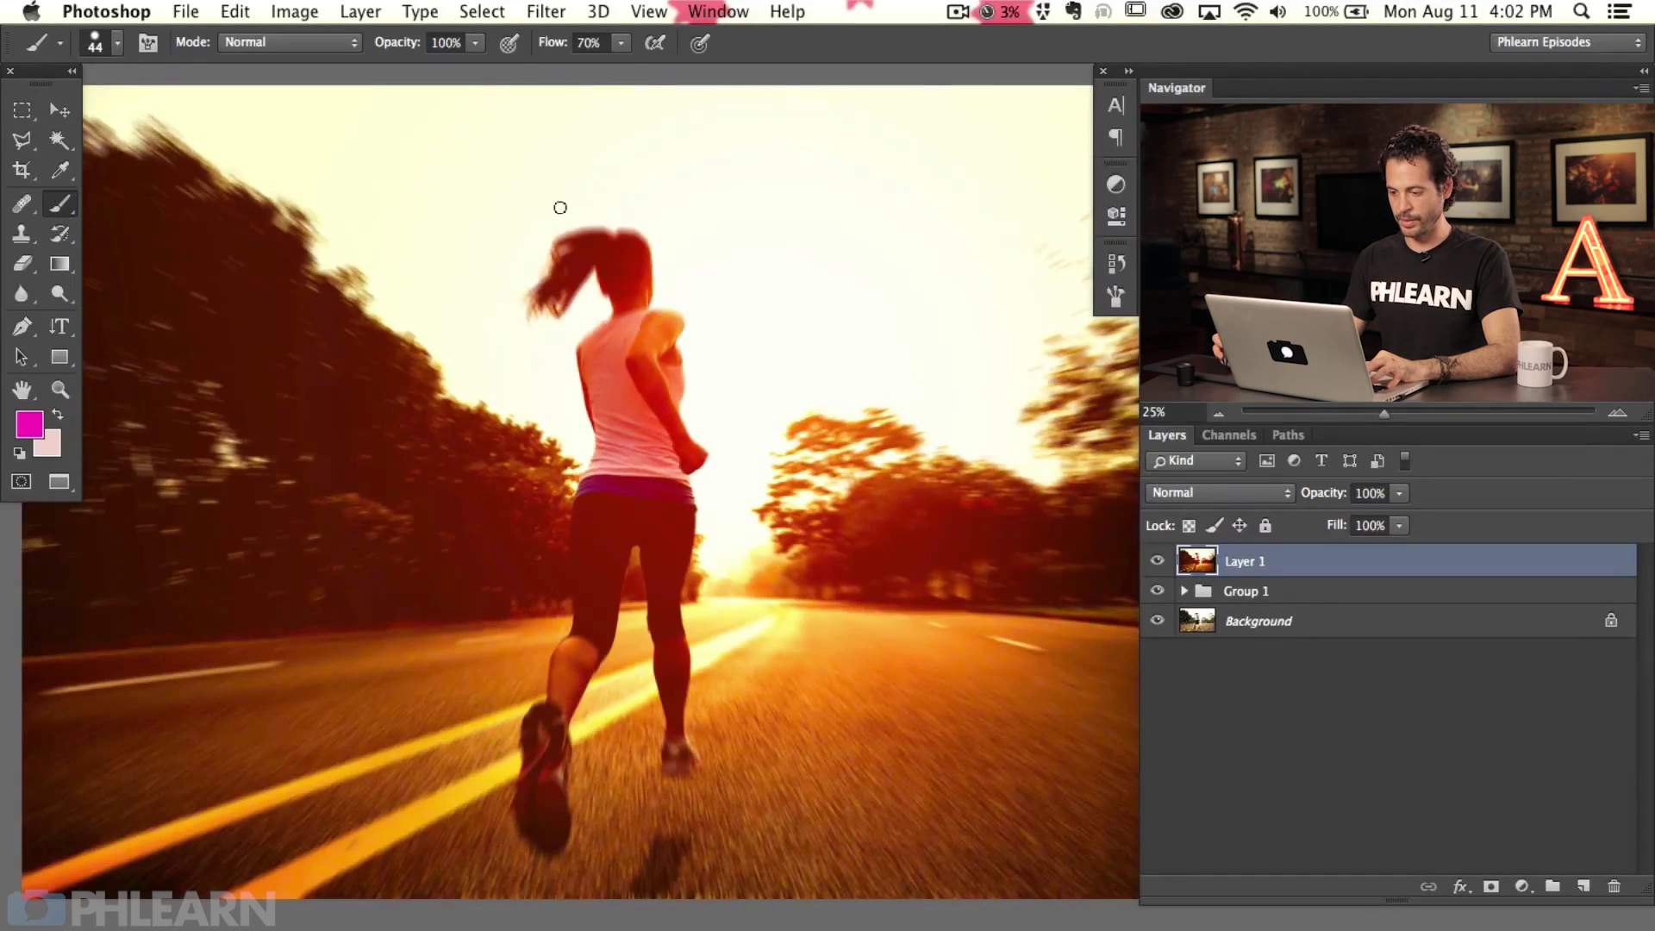
Undo the radial blur and reapply it to the stamped layer with the blur centre moved slightly right and down.
key(super+z)
click(549, 12)
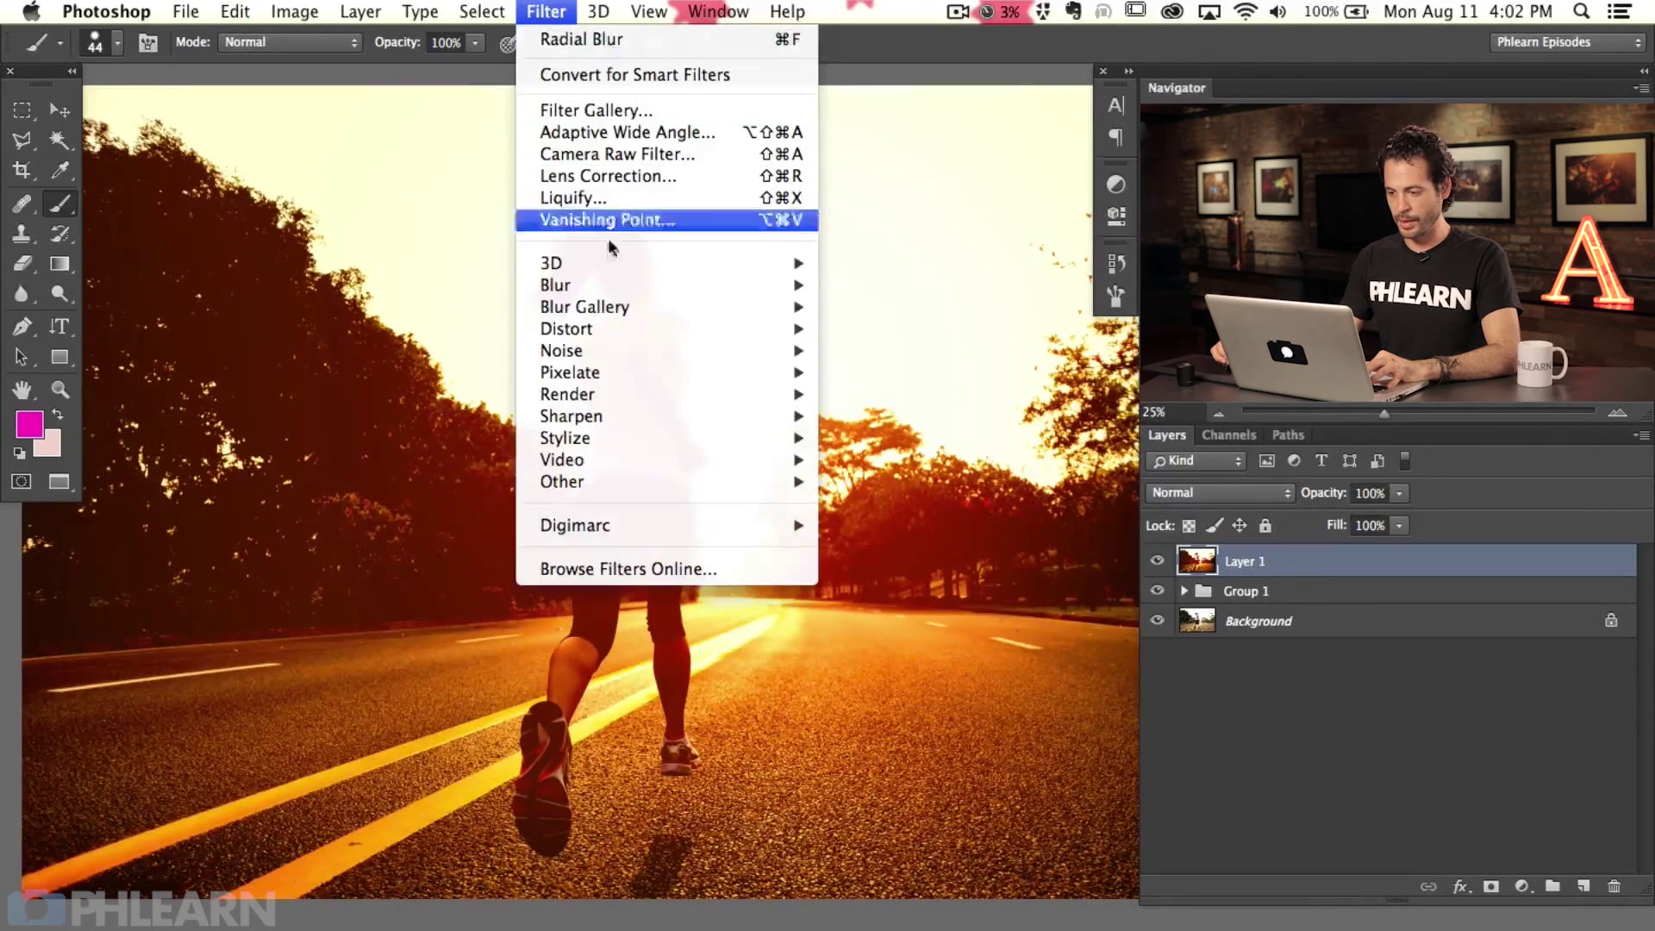
mouse_move(609, 284)
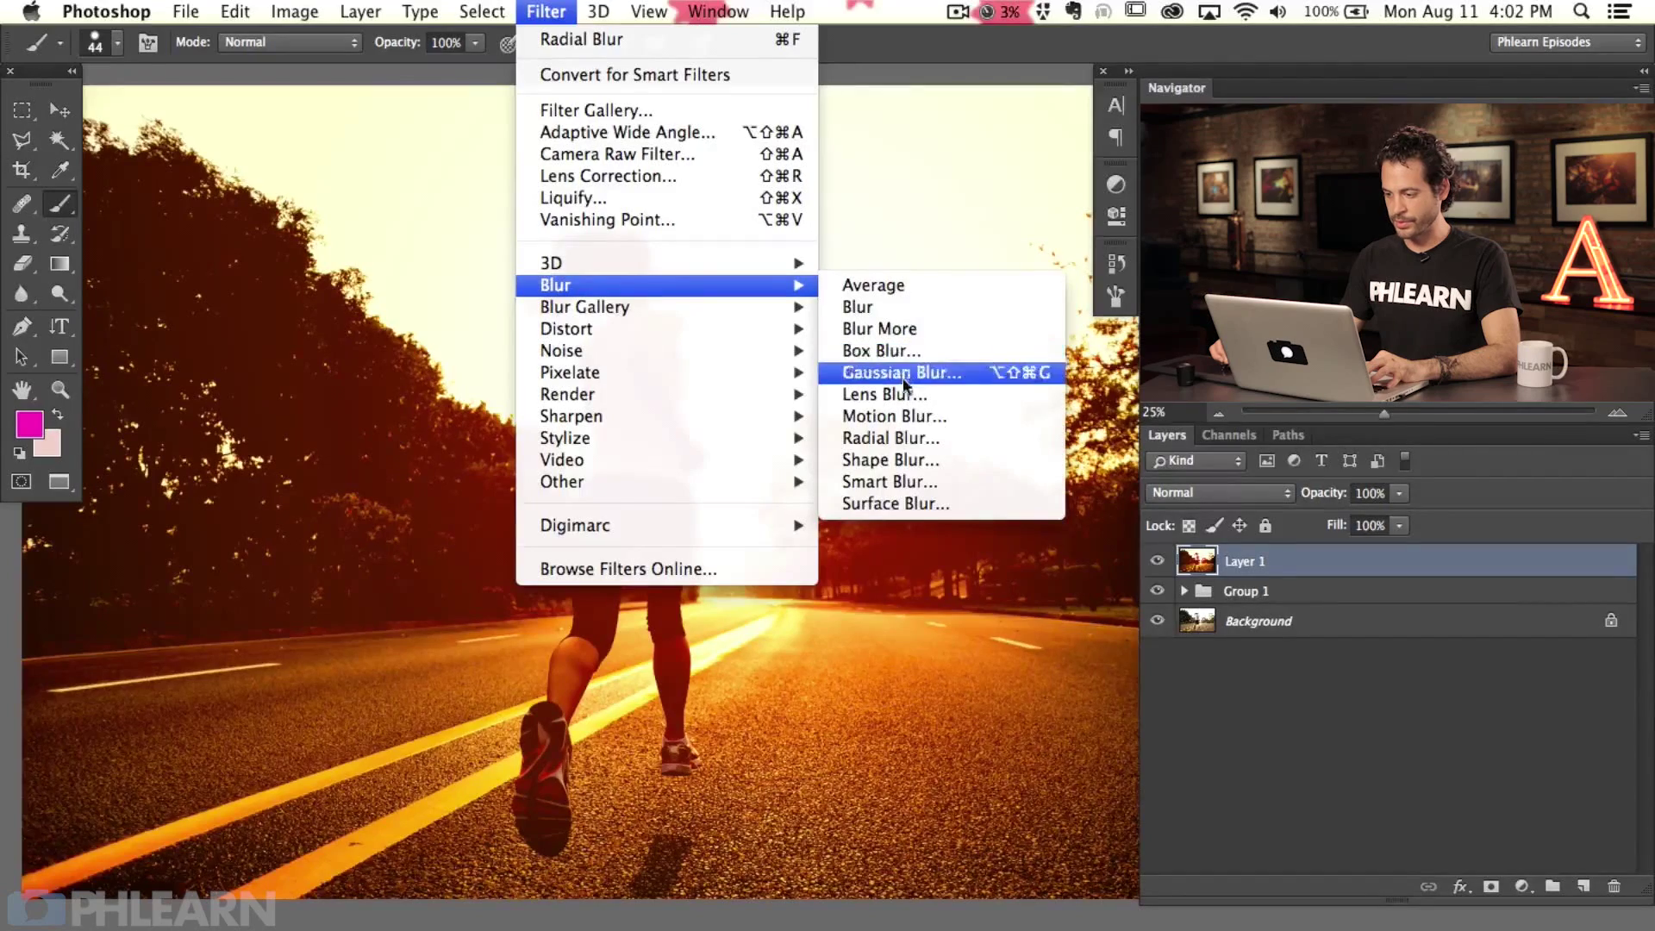
click(892, 438)
drag(454, 500, 471, 511)
click(491, 328)
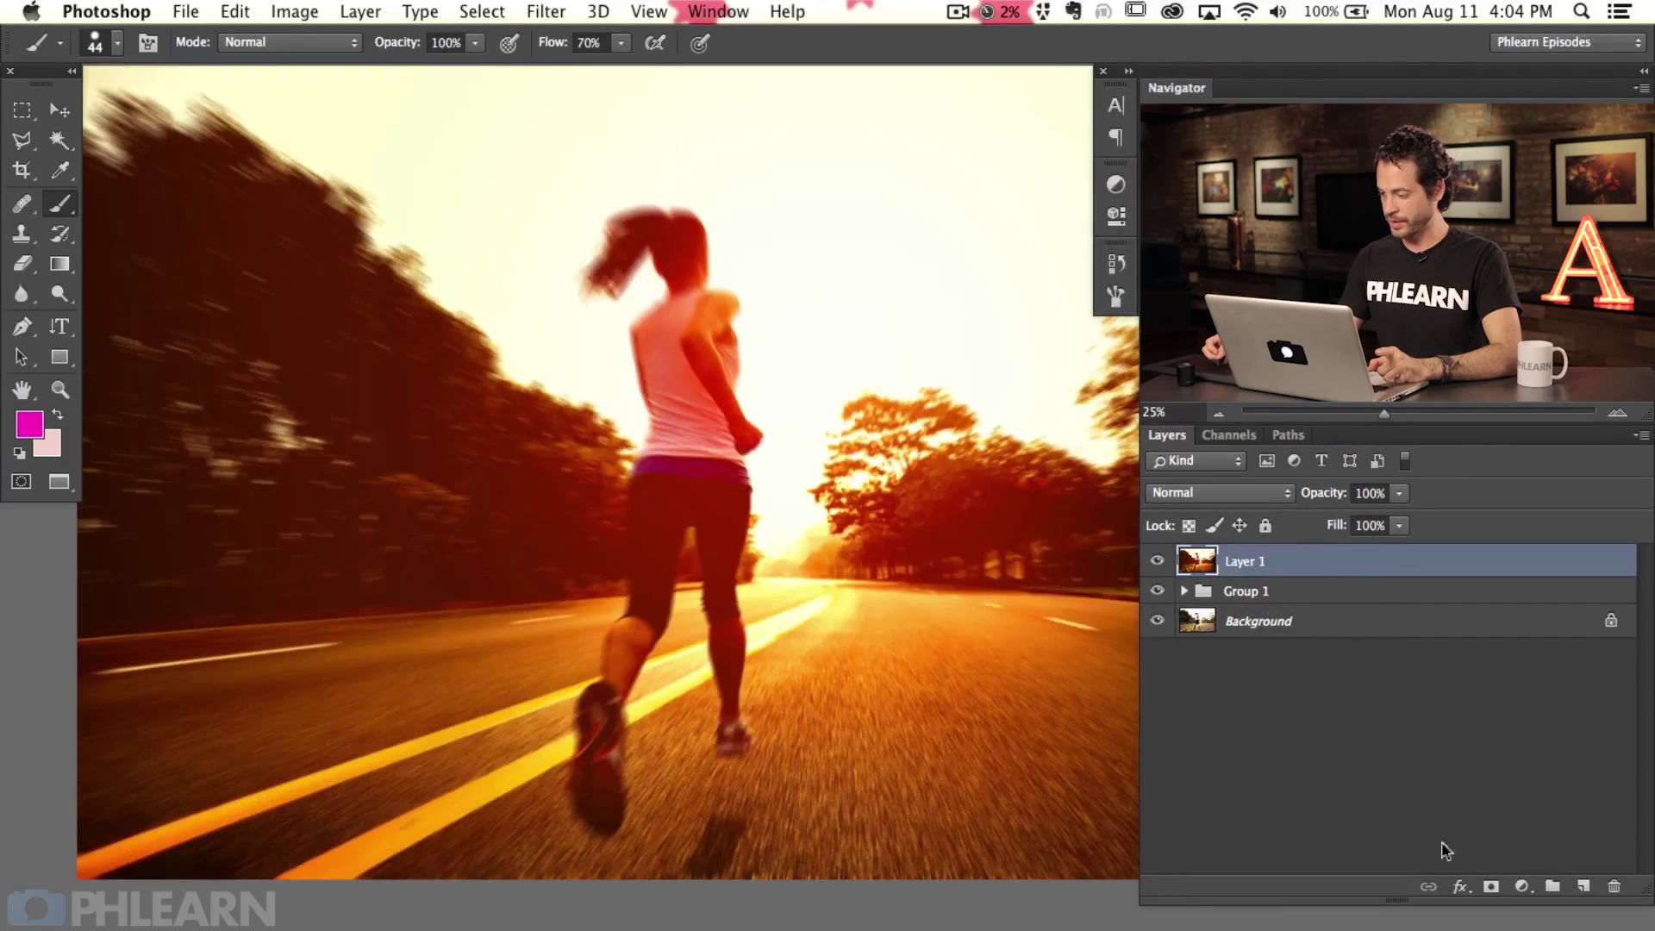
Add a layer mask to the blurred layer and draw black-to-transparent radial gradients outward from the runner to clear the blur around her.
click(1490, 886)
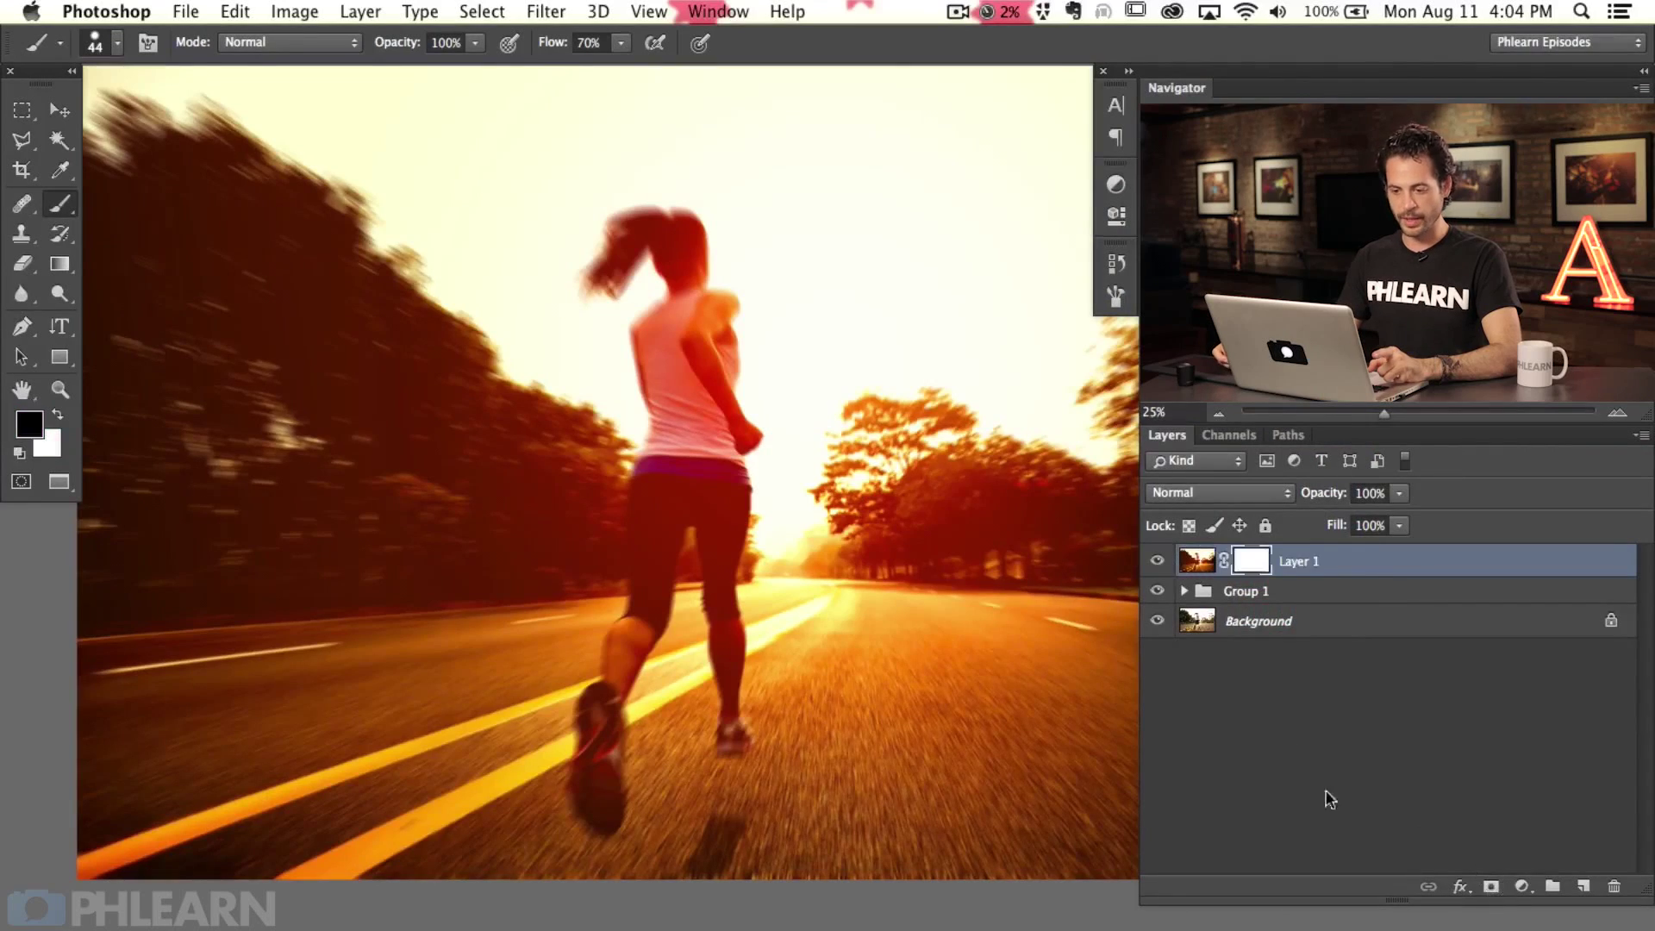
click(74, 261)
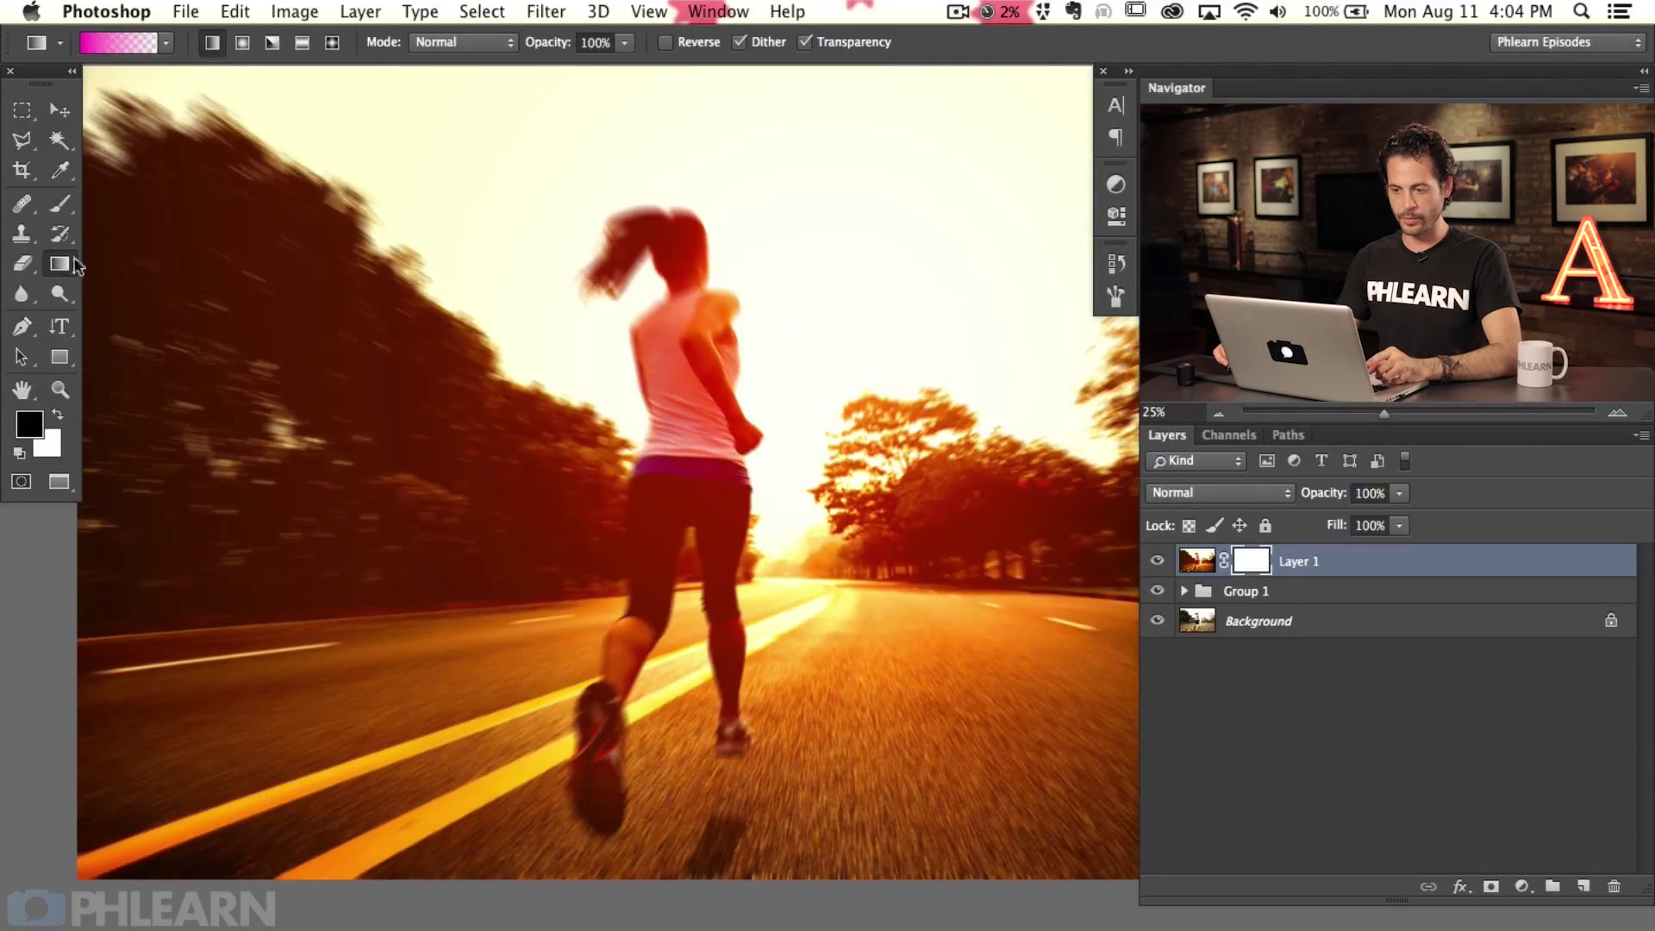
click(243, 44)
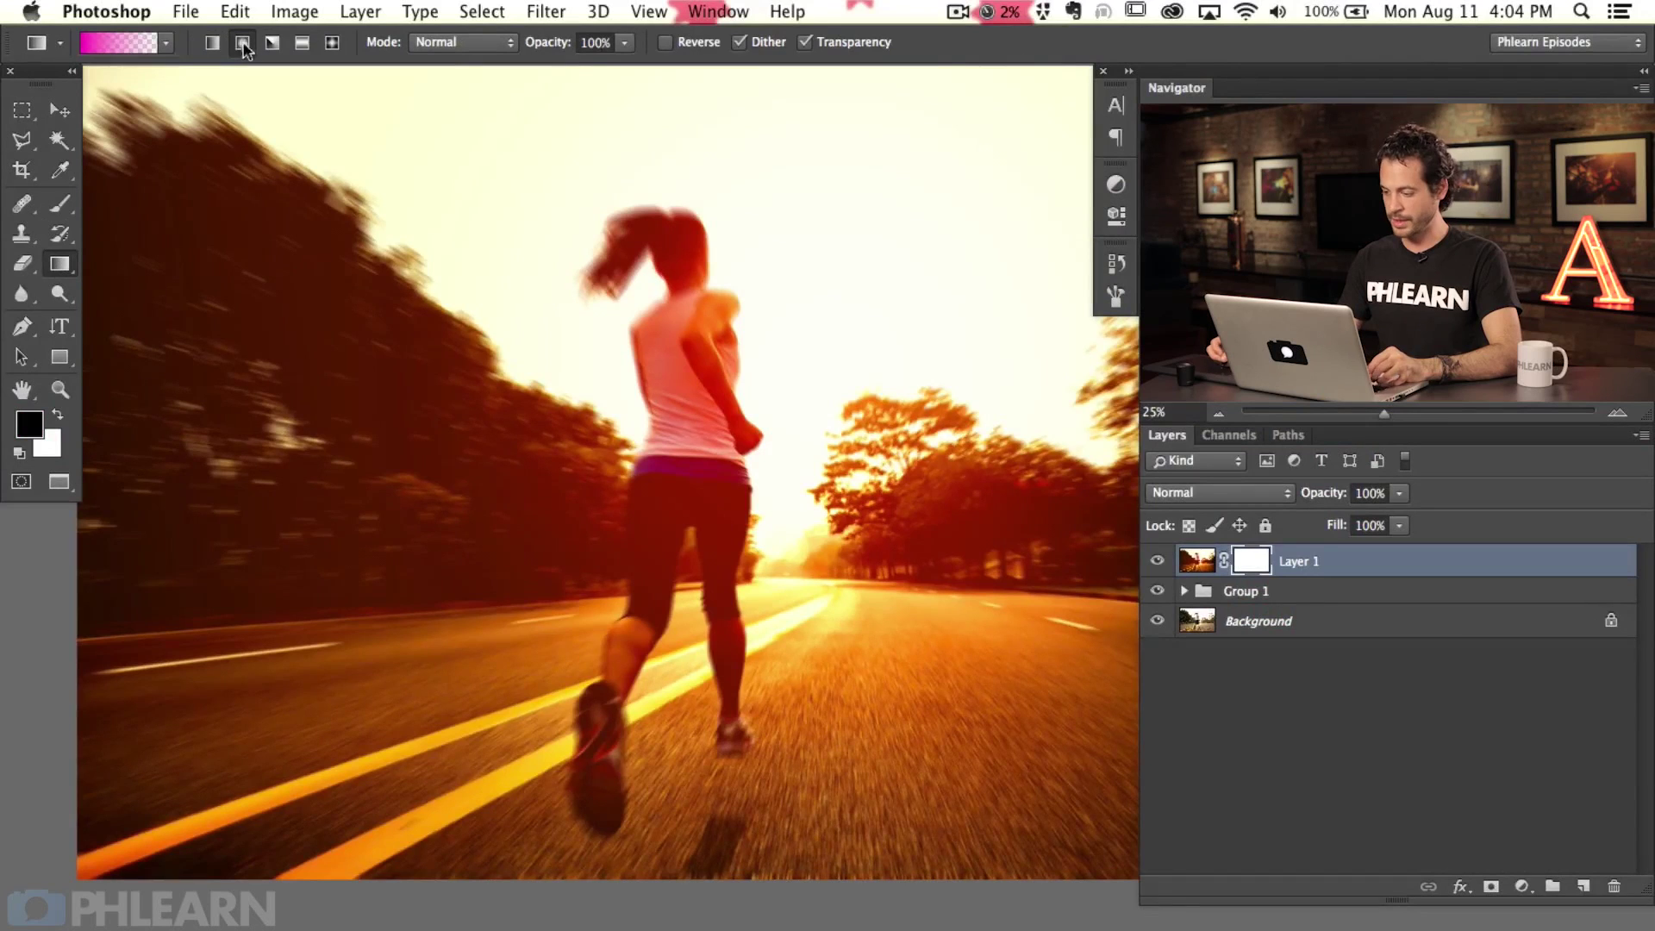
key(x)
key(x)
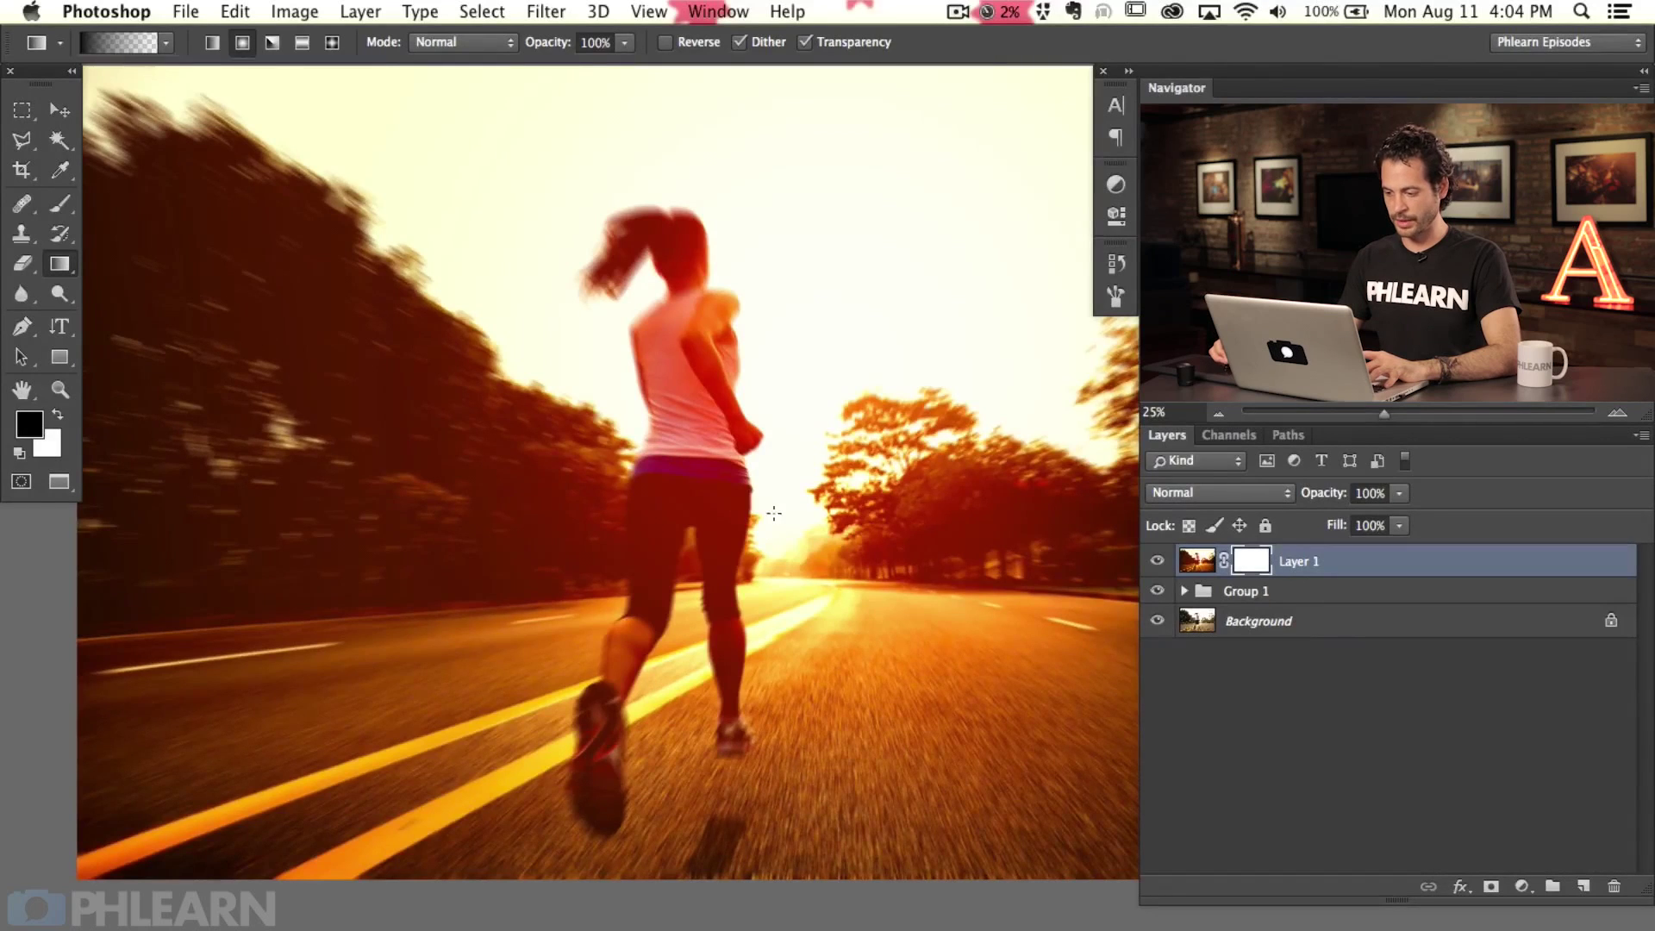
drag(685, 564, 361, 707)
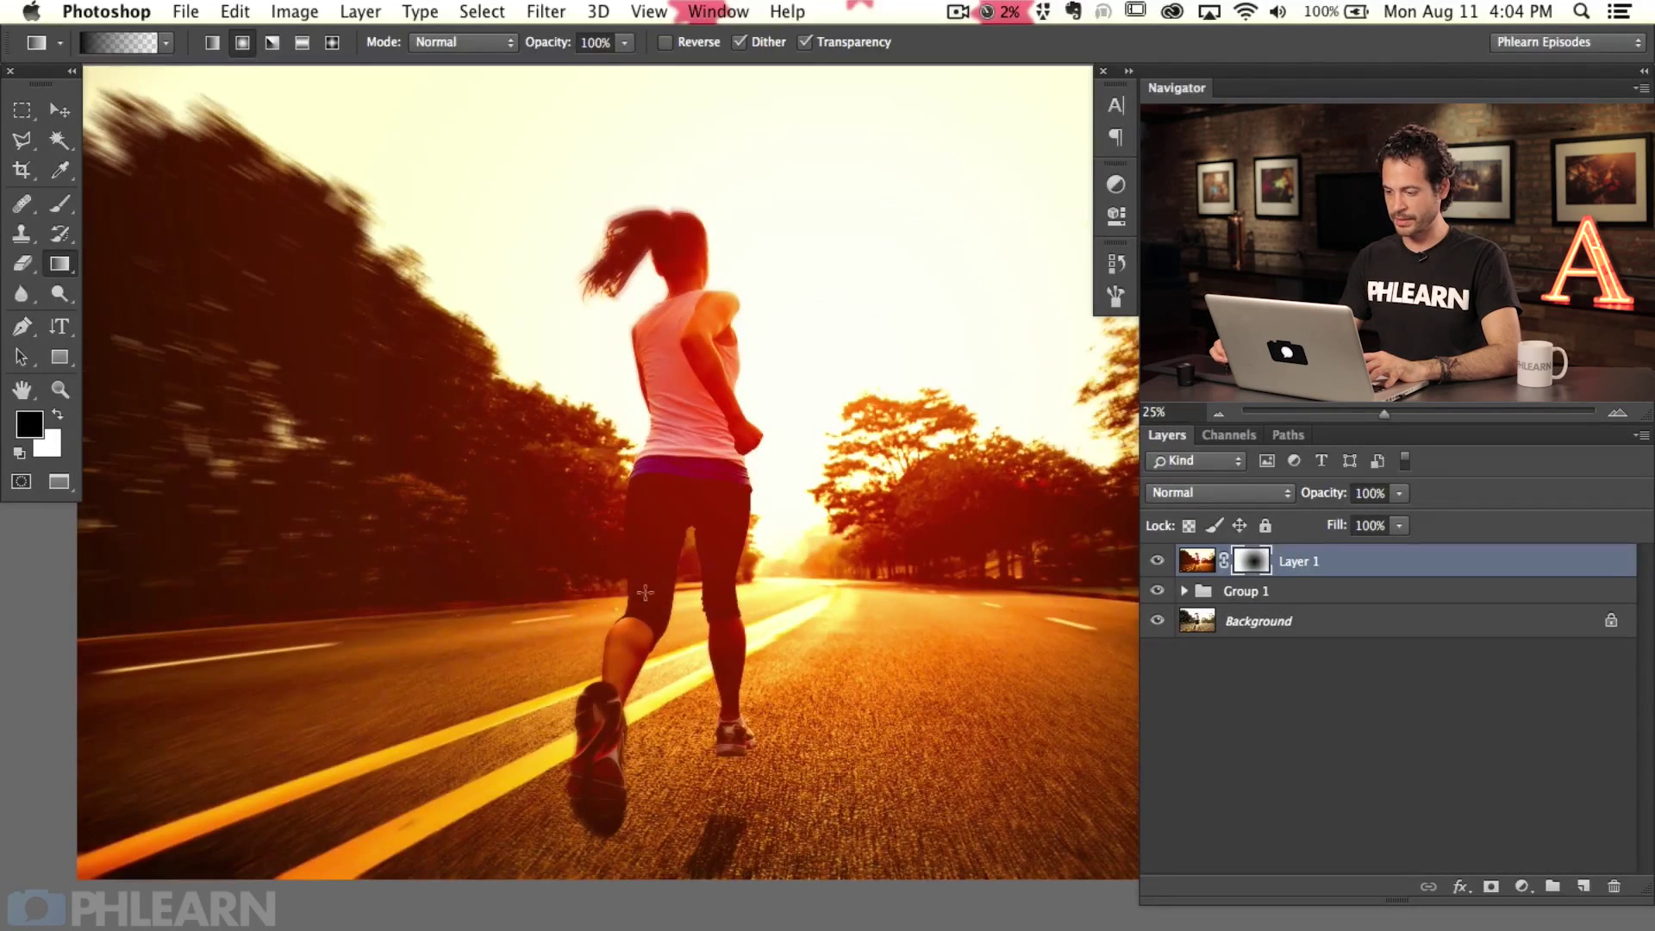
drag(481, 649, 336, 711)
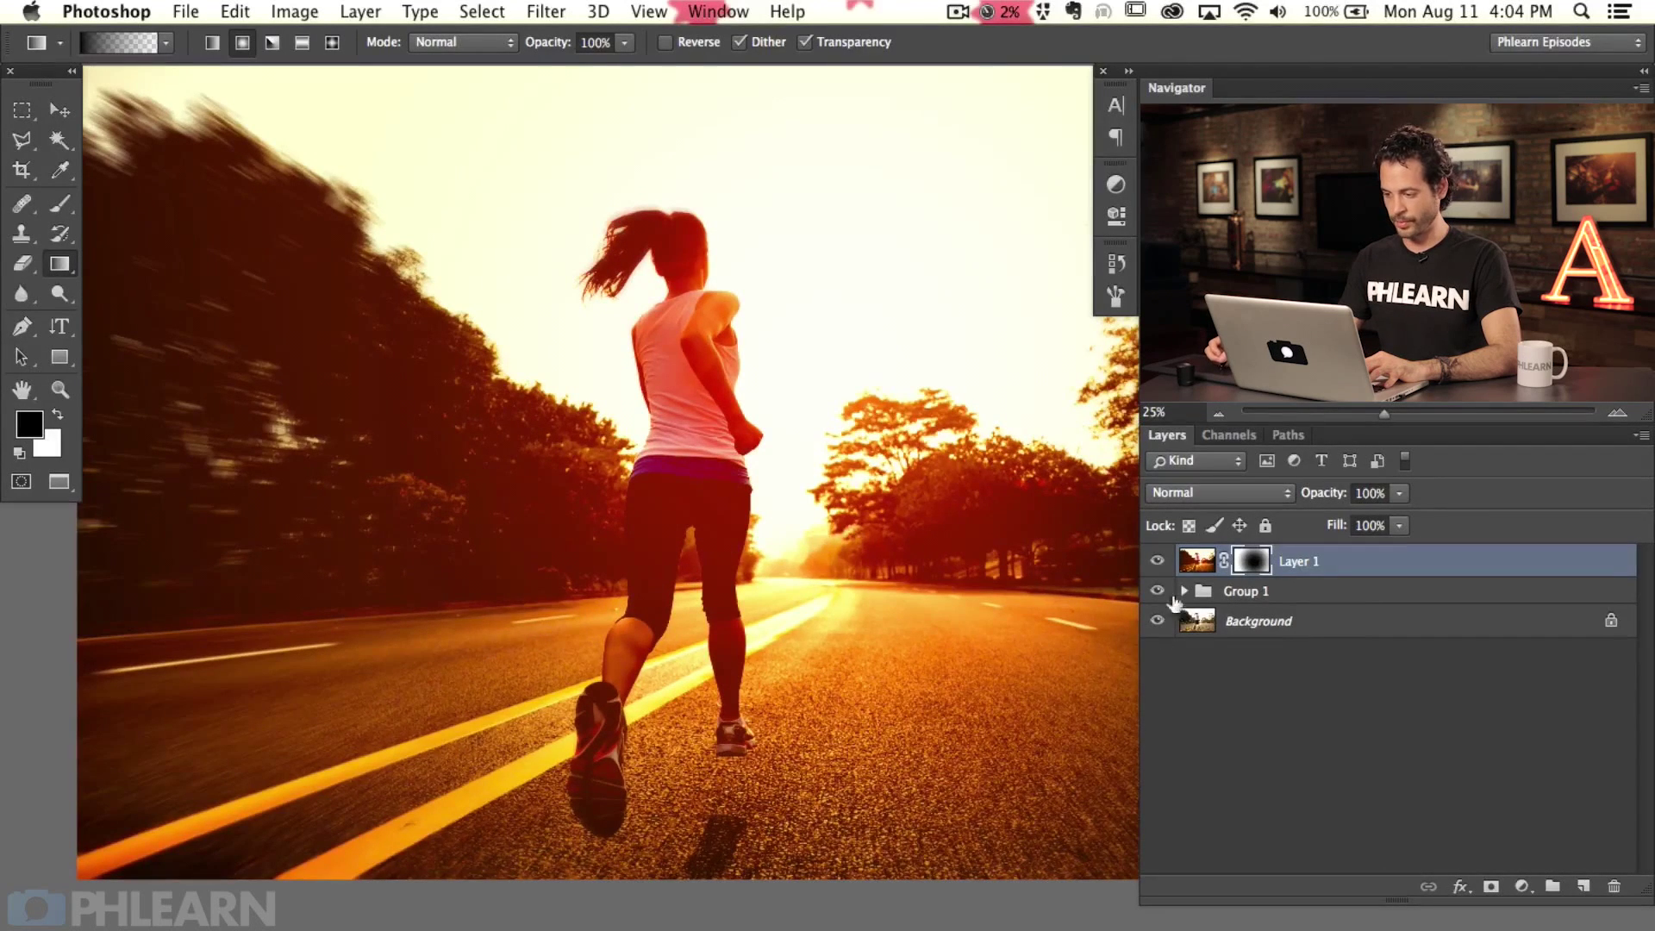
Compare the photo with the masked zoom blur layer hidden and shown across both sides of the frame.
drag(917, 655, 573, 677)
click(1157, 562)
click(1157, 561)
click(1157, 561)
click(1158, 561)
click(1157, 561)
click(1158, 561)
drag(561, 702, 739, 712)
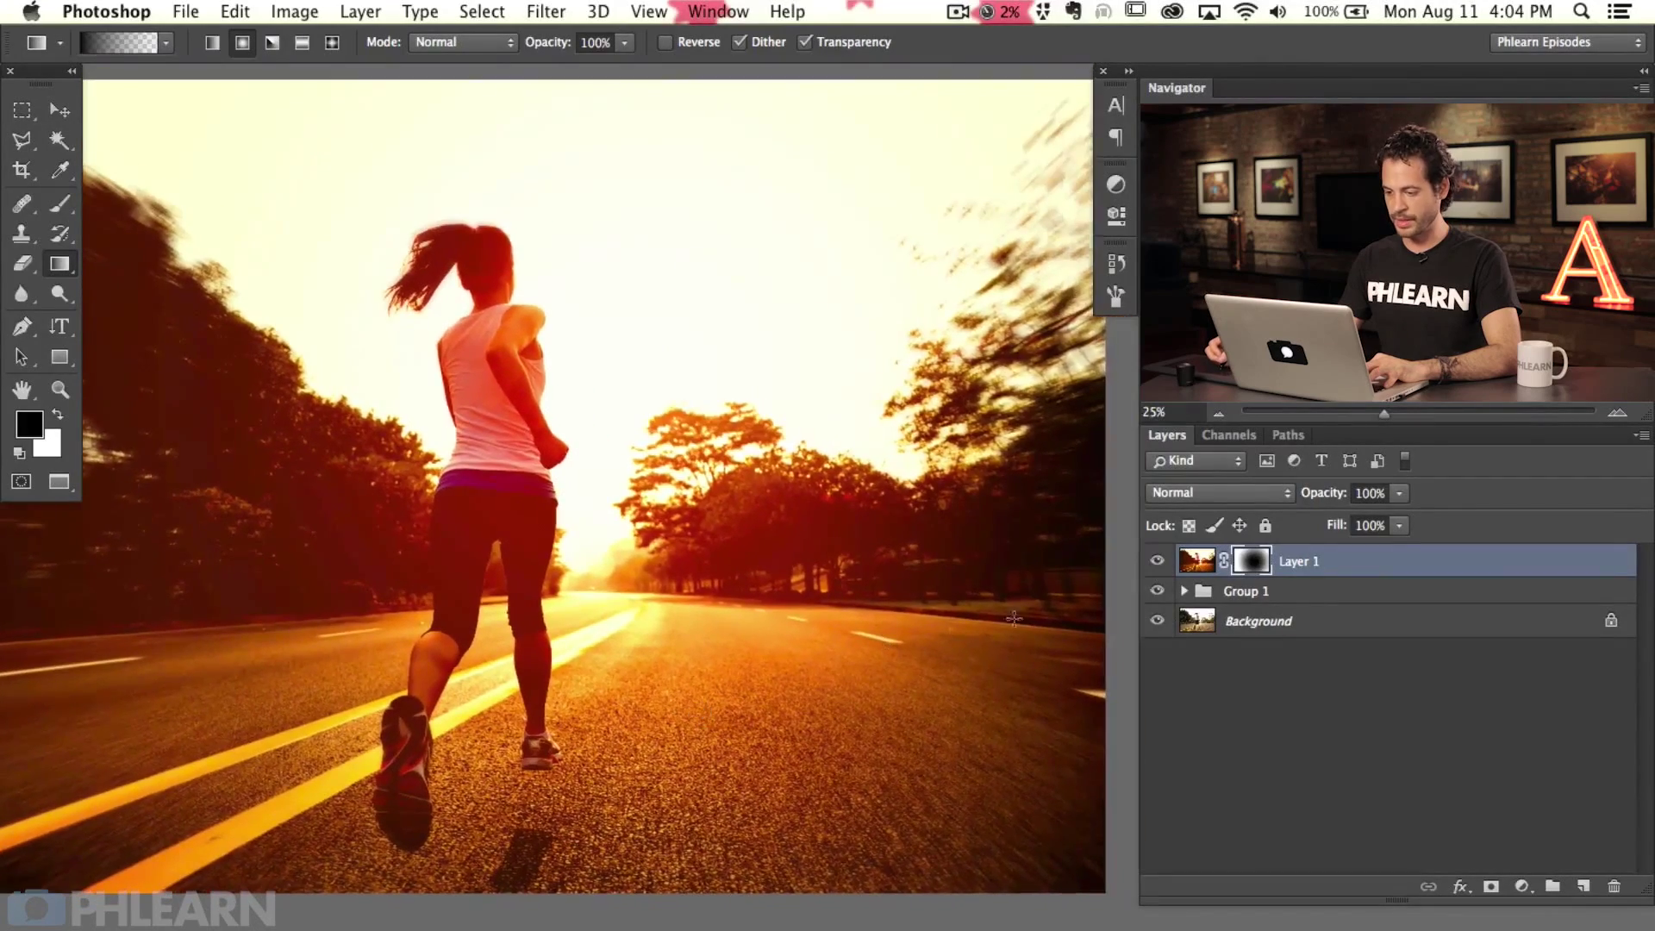
click(1157, 561)
click(1157, 561)
click(1158, 561)
click(1158, 561)
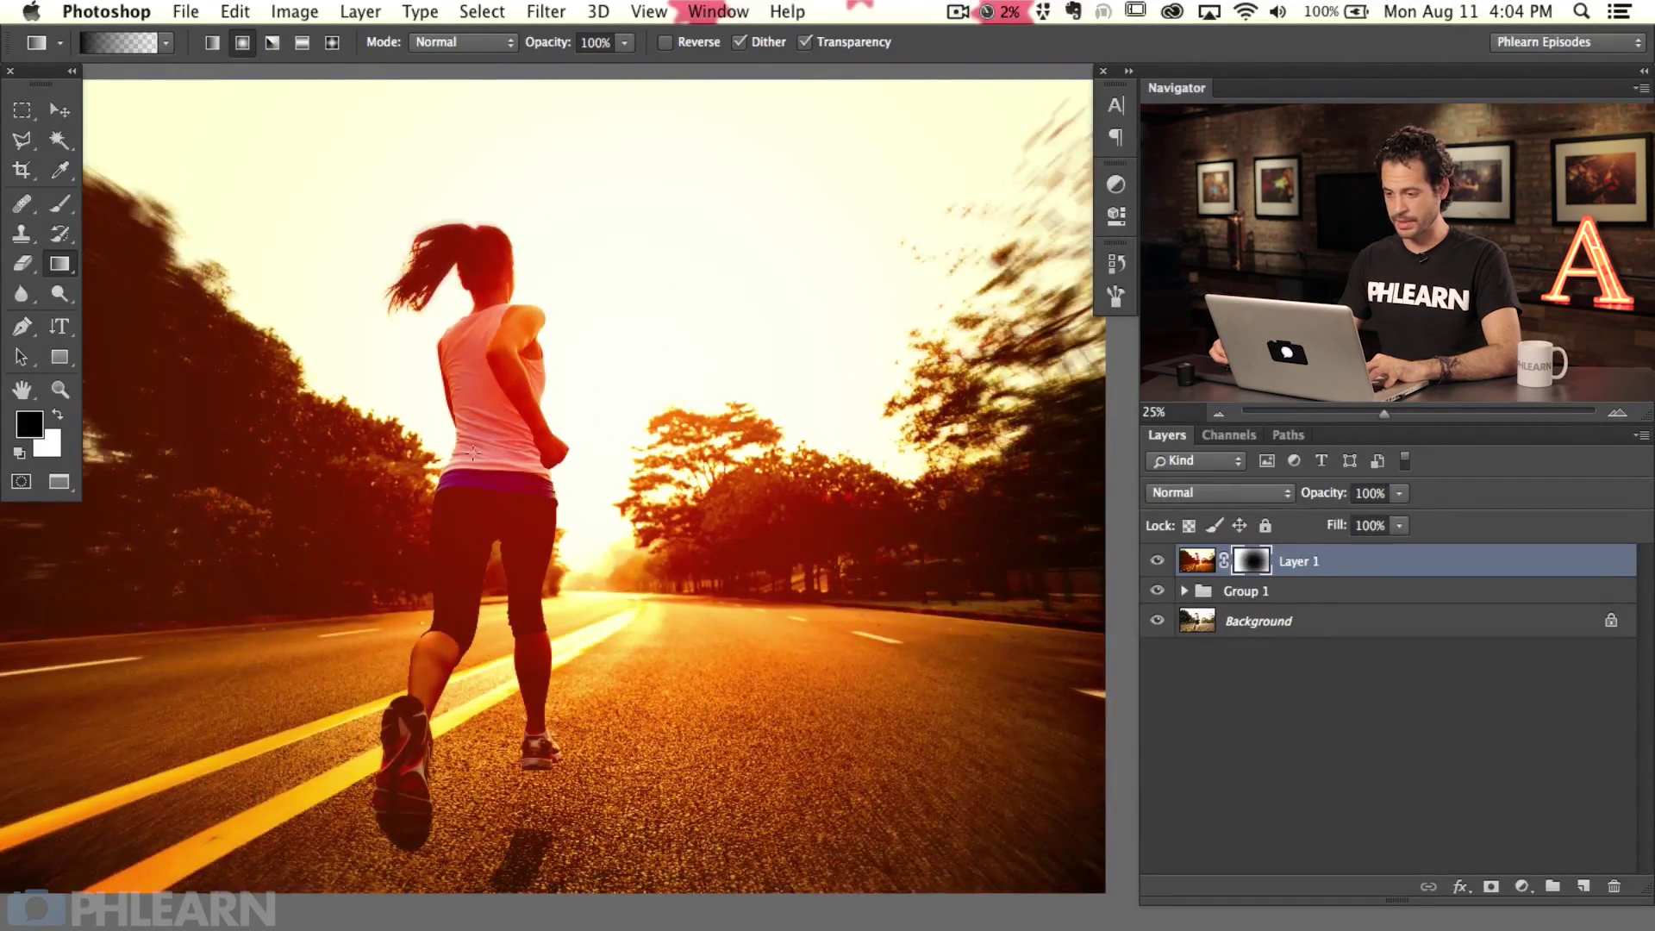
Paint black on the blur layer's mask over the runner's hair and body with a 307 px brush at 70% flow.
scroll(663, 583, left, 5)
key(b)
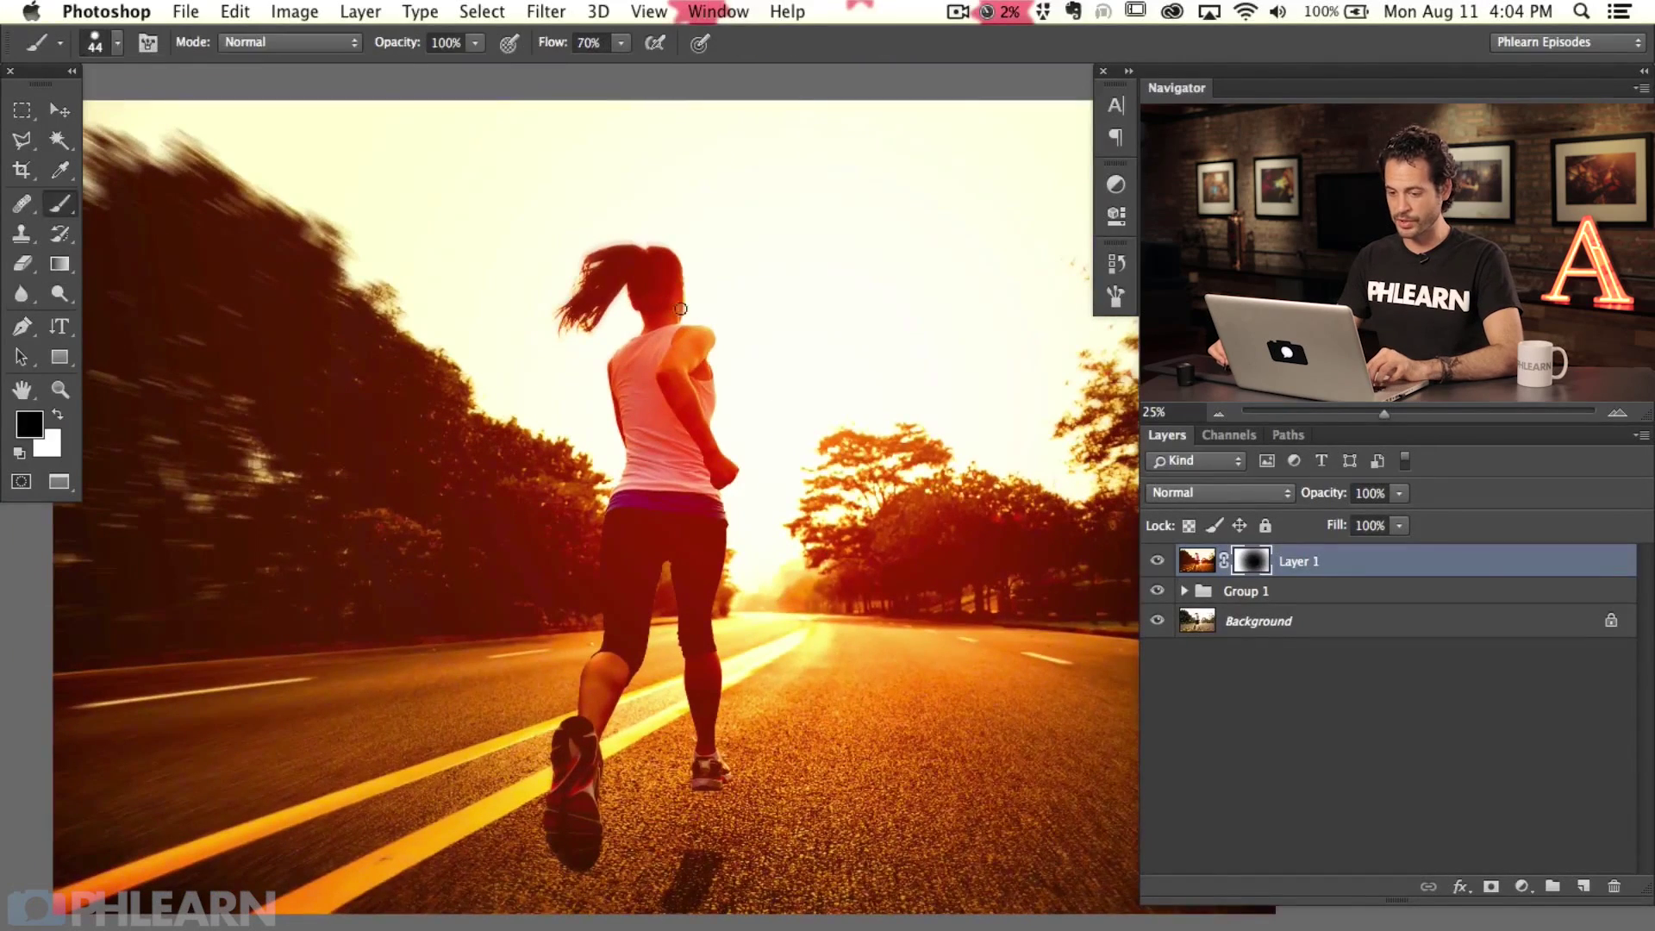
drag(586, 293, 609, 266)
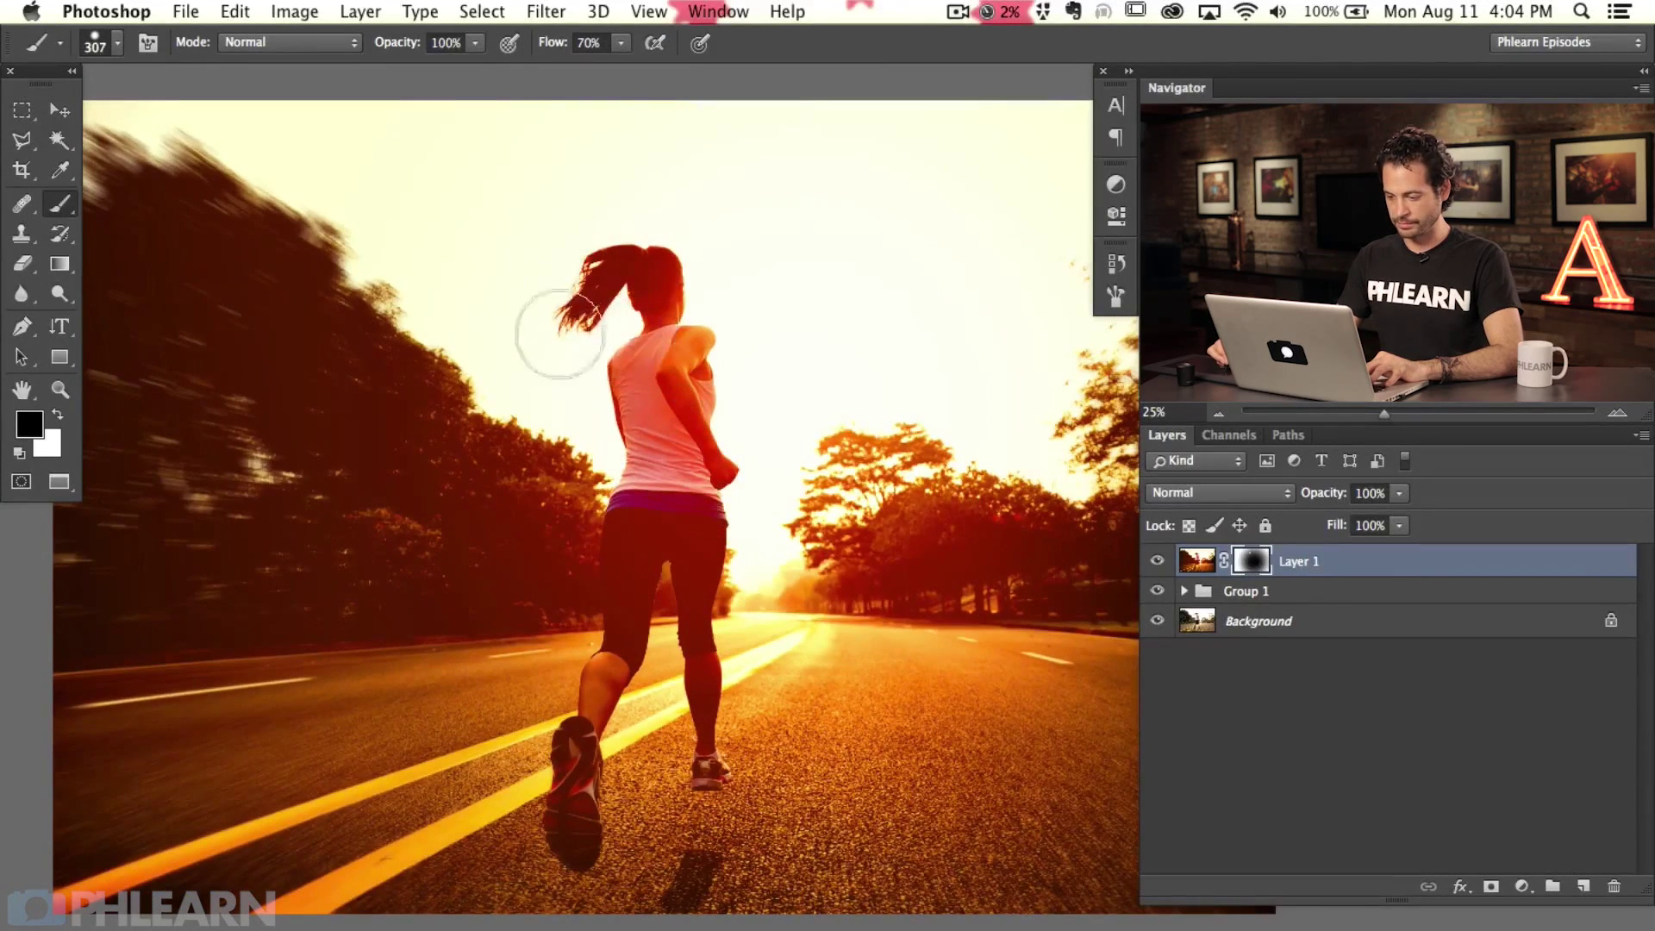
mouse_move(617, 527)
mouse_down()
mouse_move(695, 535)
mouse_move(615, 509)
mouse_up()
Check the photo without the blur layer, and group that layer together with the adjustment group above the Background.
click(1155, 562)
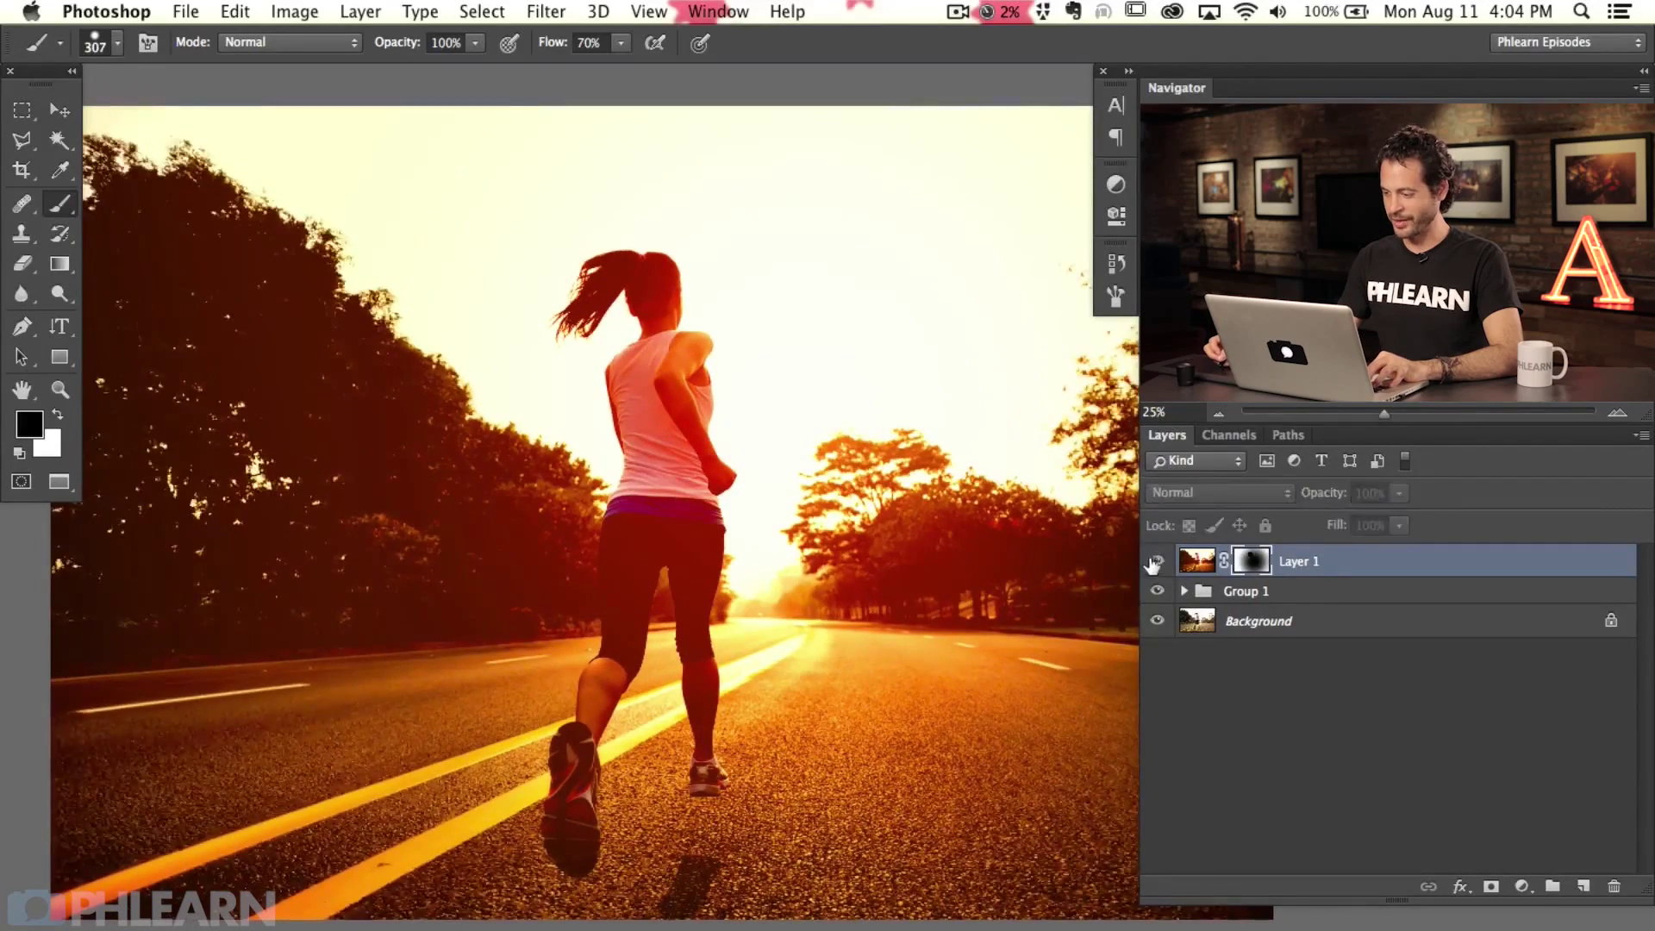
click(1155, 562)
click(1297, 594)
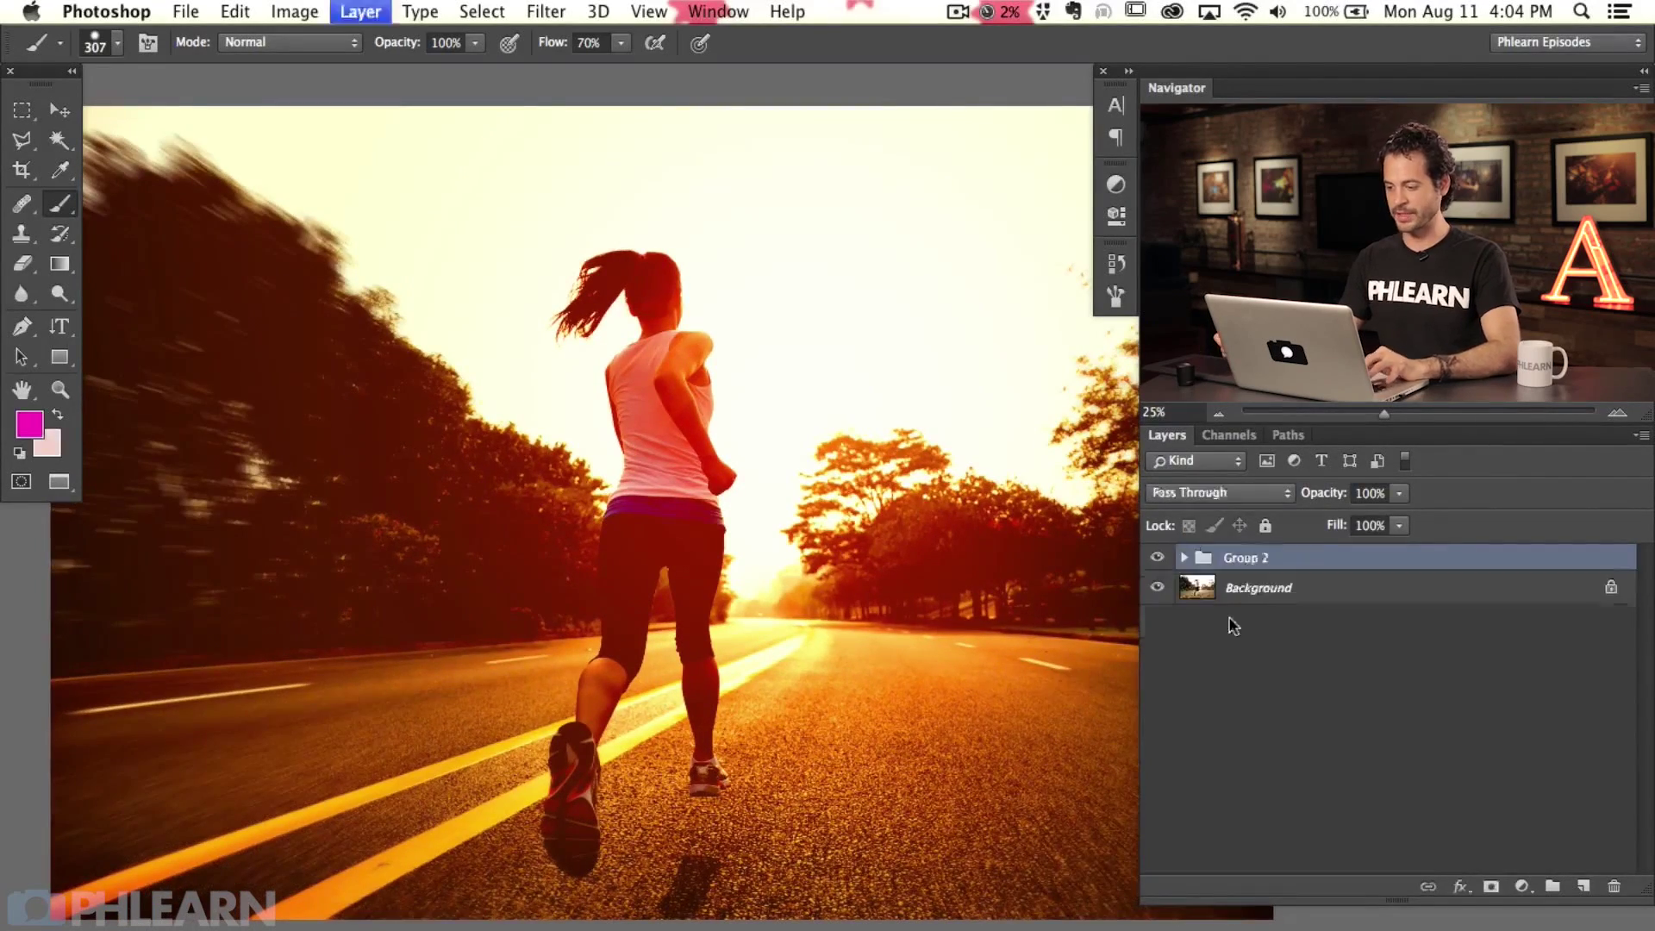